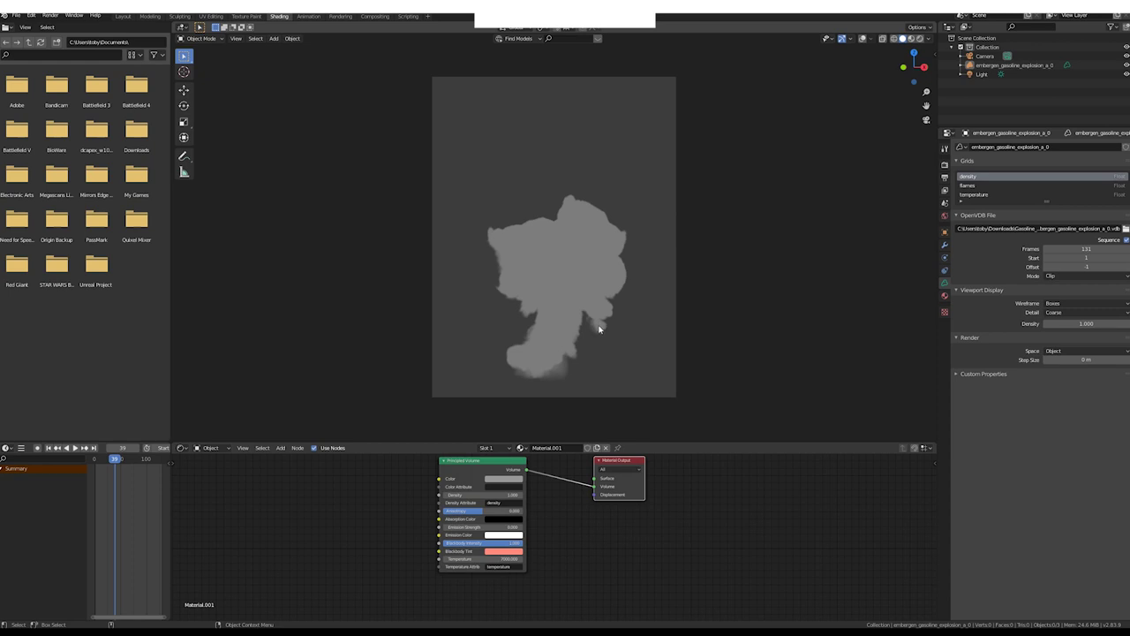
Switch to the browser and examine the free EmberGen VDB simulations offered on the JangaFX download page.
key("alt+Tab")
key("alt+Tab")
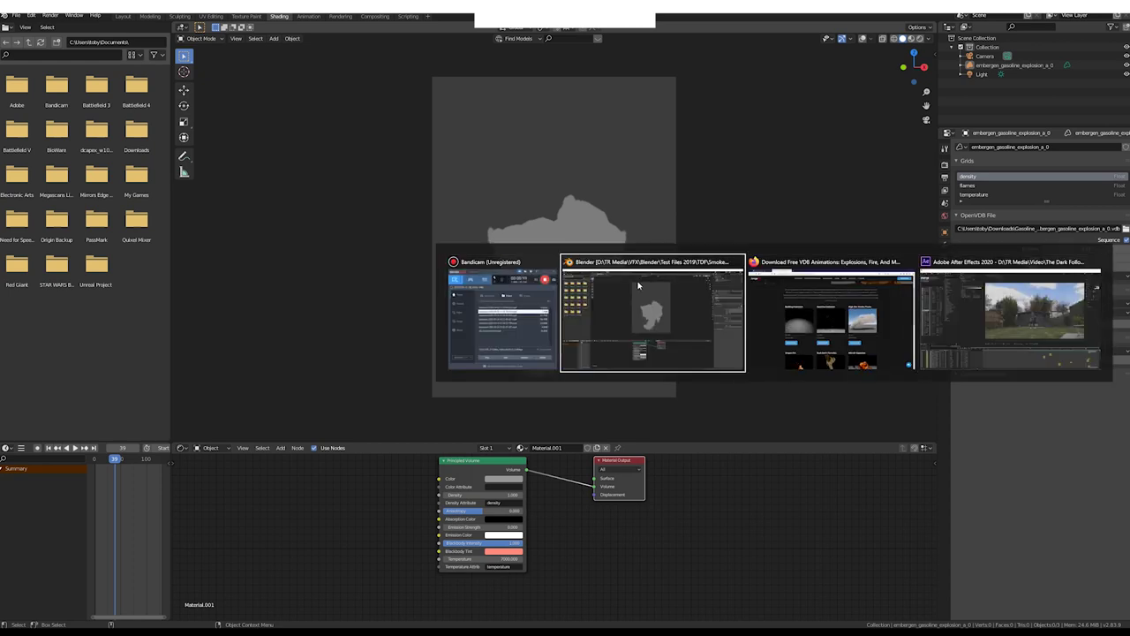
scroll(660, 401, "up", 1)
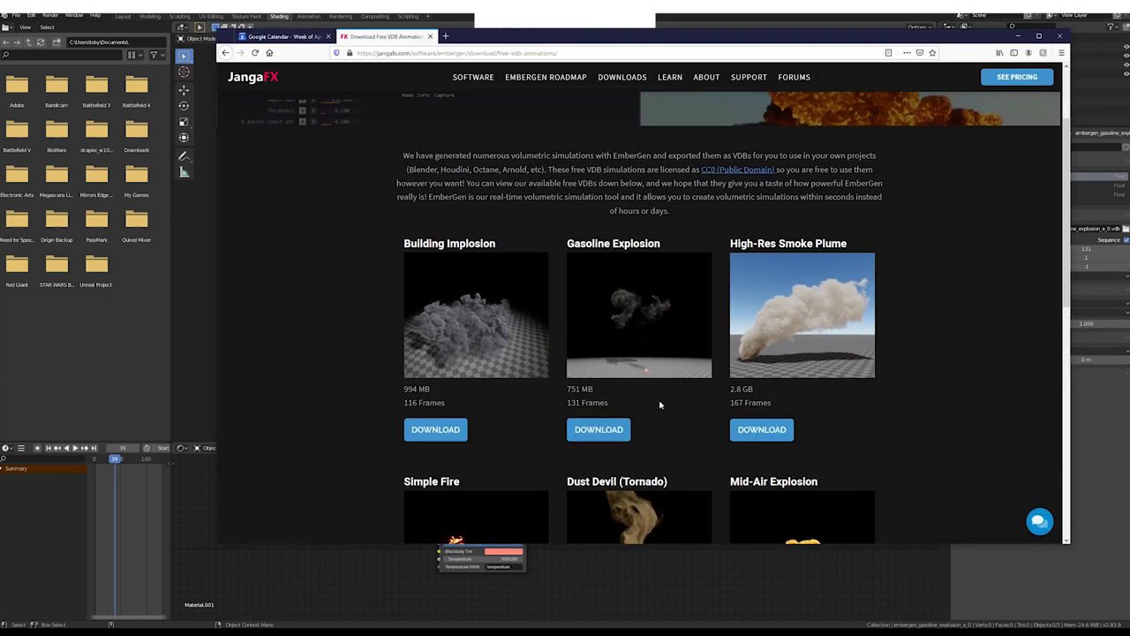
scroll(661, 405, "down", 1)
scroll(671, 400, "up", 2)
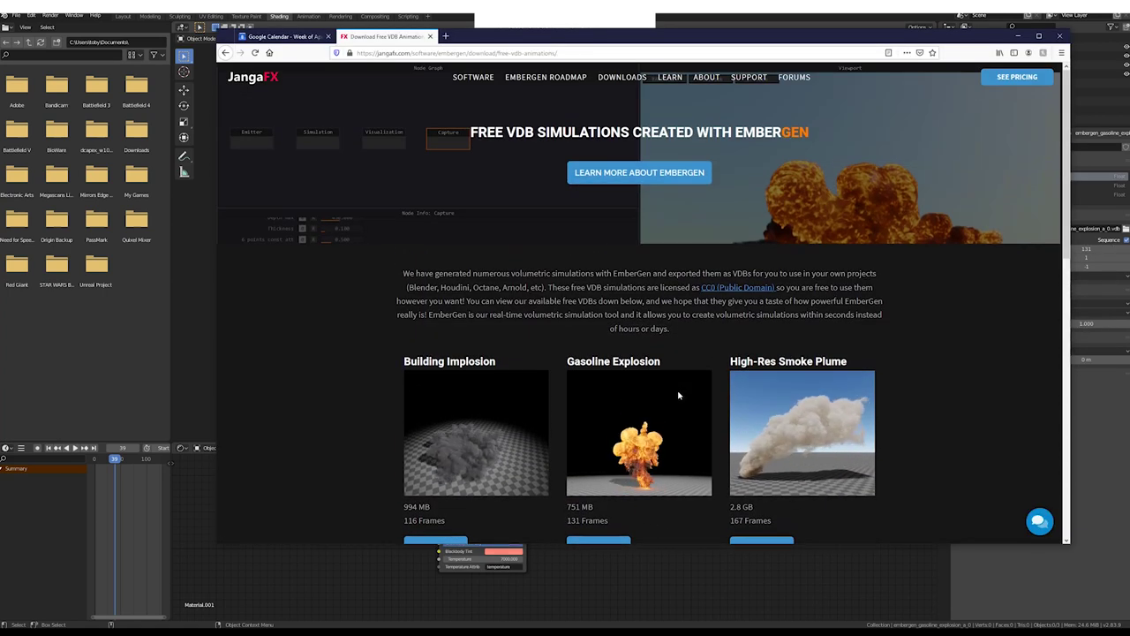
scroll(678, 395, "down", 3)
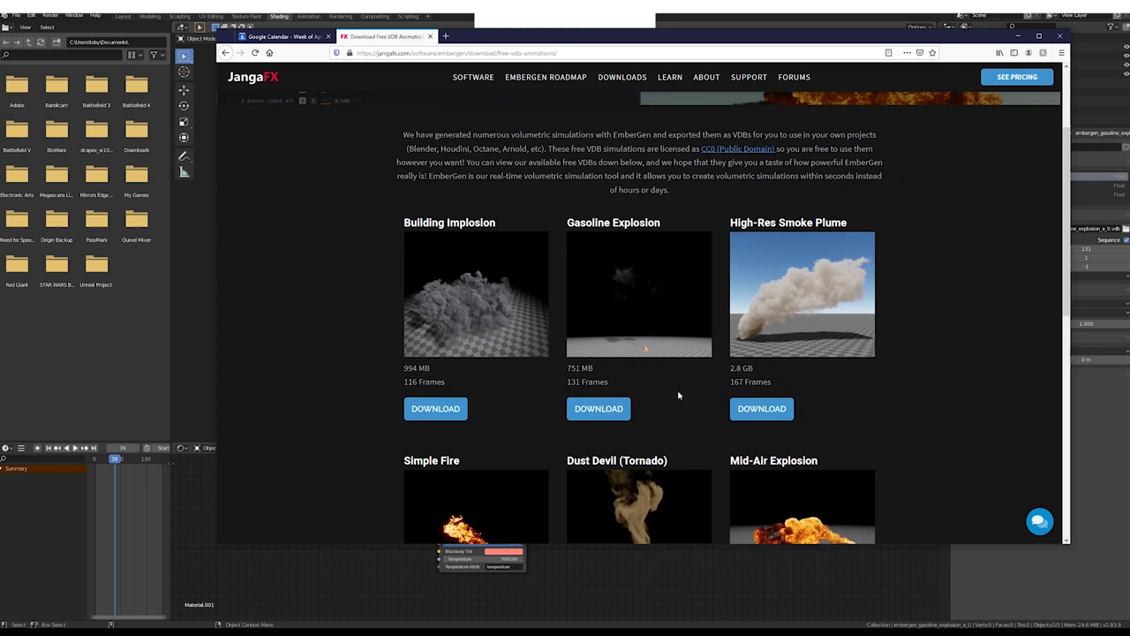
scroll(678, 395, "down", 1)
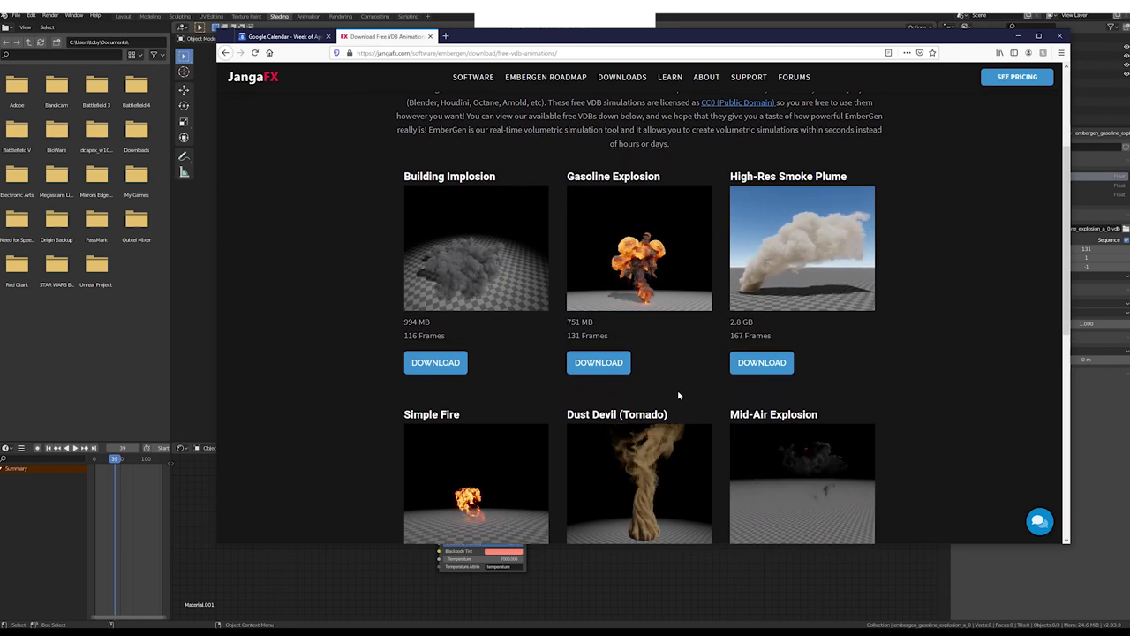
scroll(678, 396, "down", 1)
scroll(678, 396, "up", 1)
scroll(678, 395, "down", 1)
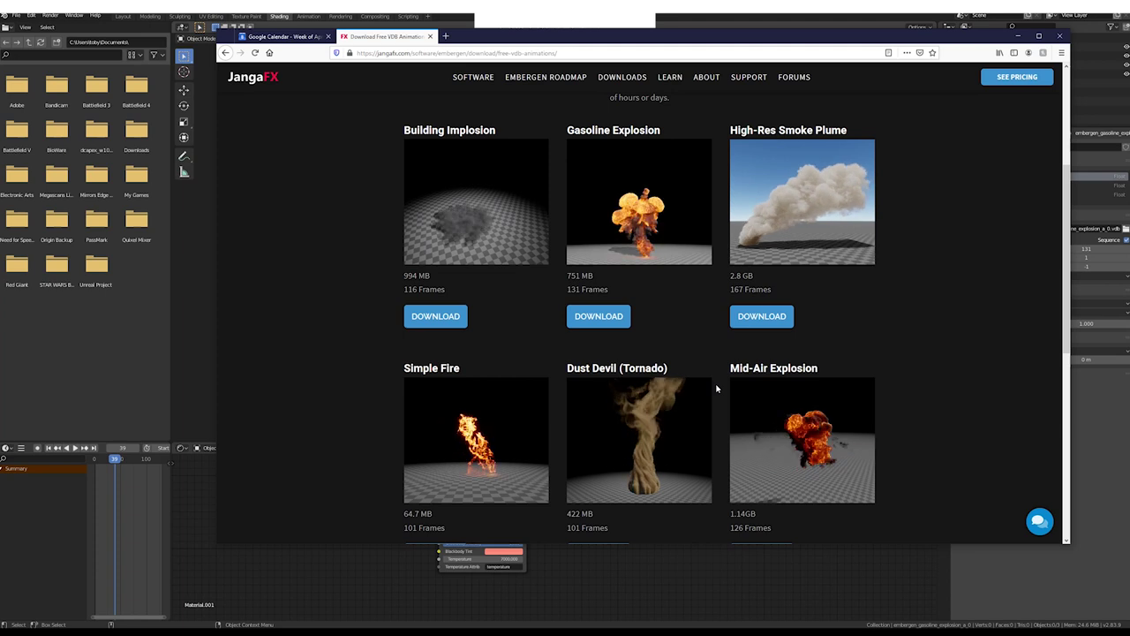
scroll(716, 382, "up", 1)
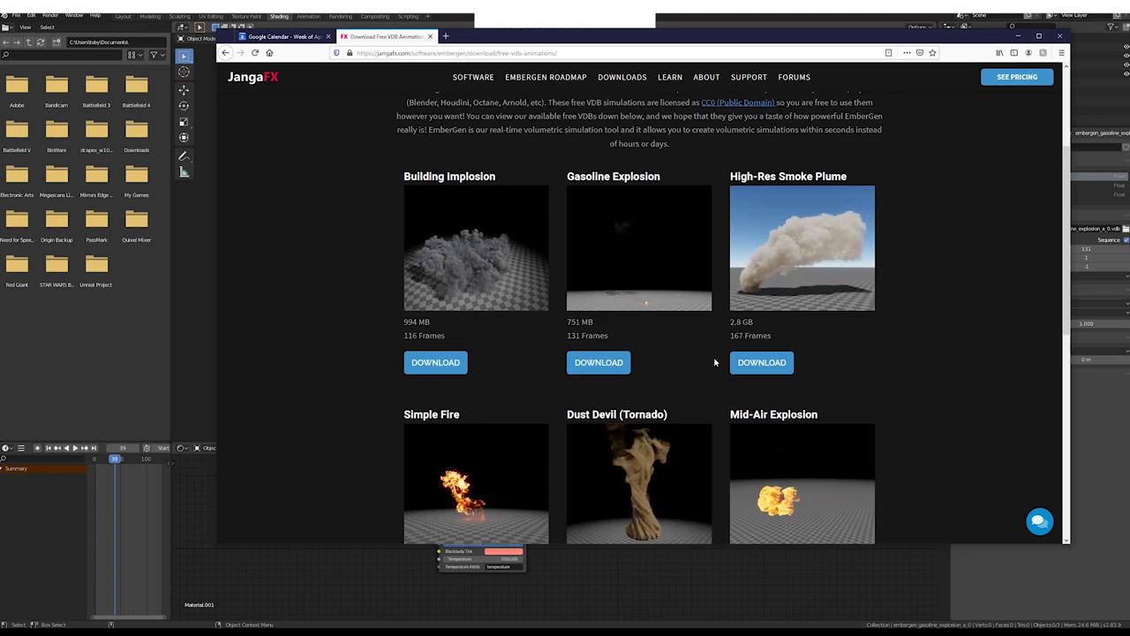
scroll(713, 356, "up", 3)
scroll(549, 316, "down", 2)
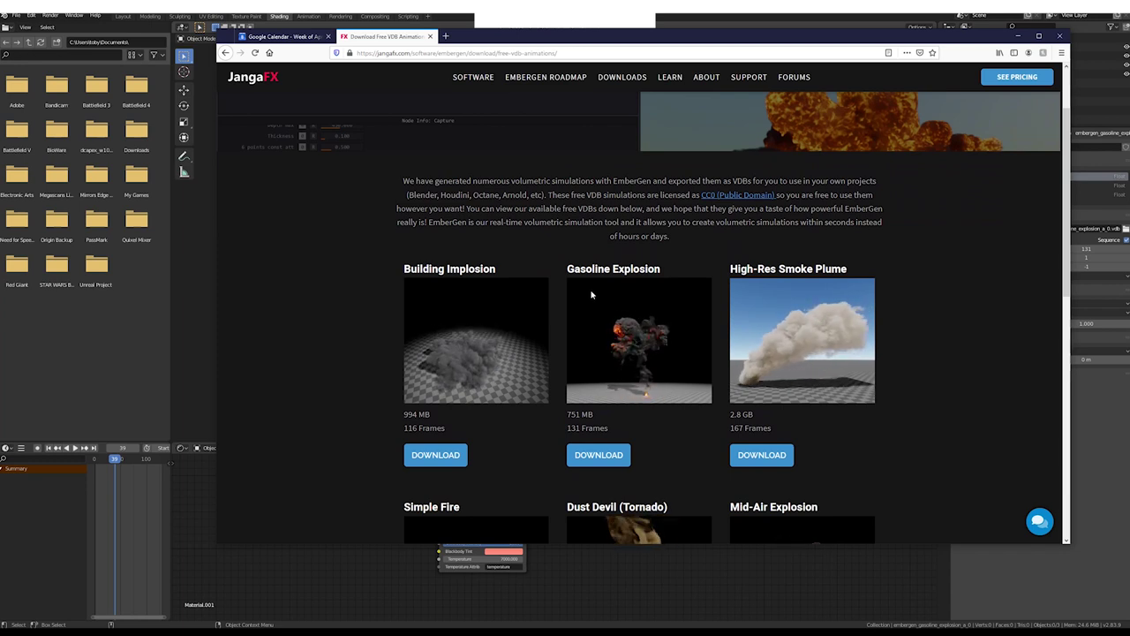
scroll(718, 423, "down", 3)
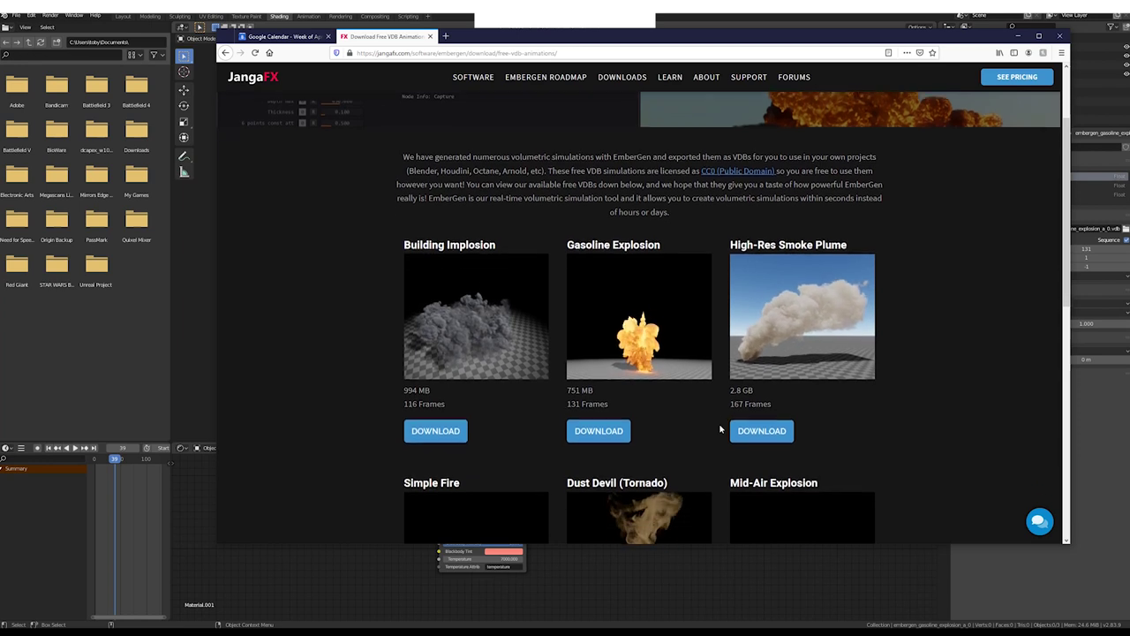
scroll(720, 419, "down", 5)
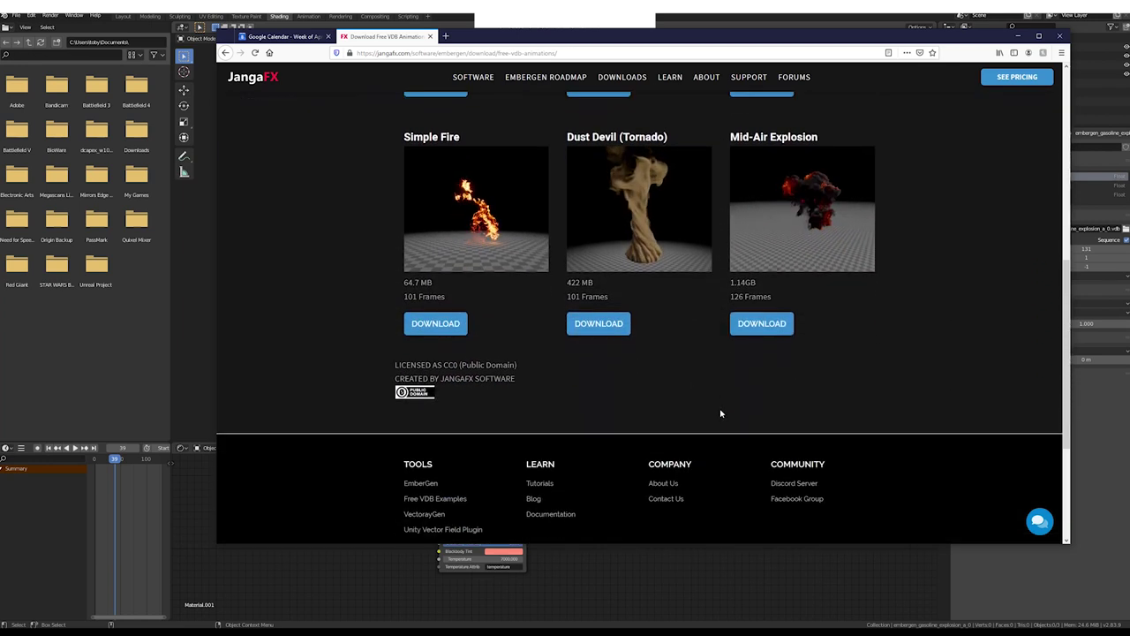
scroll(721, 413, "up", 3)
scroll(721, 413, "up", 3)
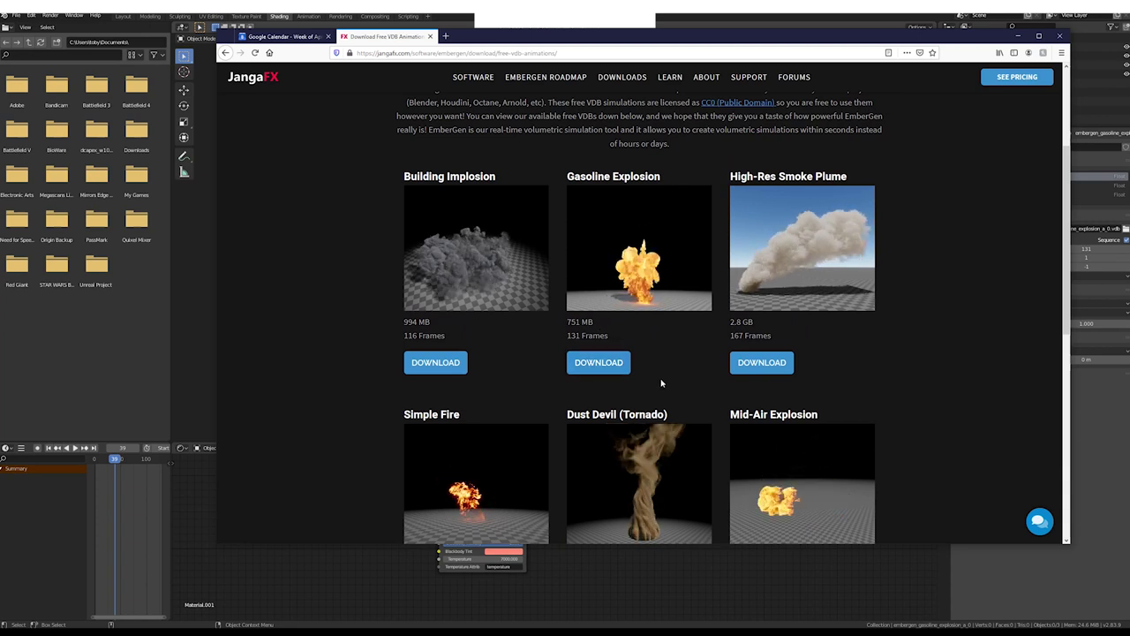
Switch back to Blender and look at the volume entry among the object types that can be added.
key("alt+Tab")
key("Tab")
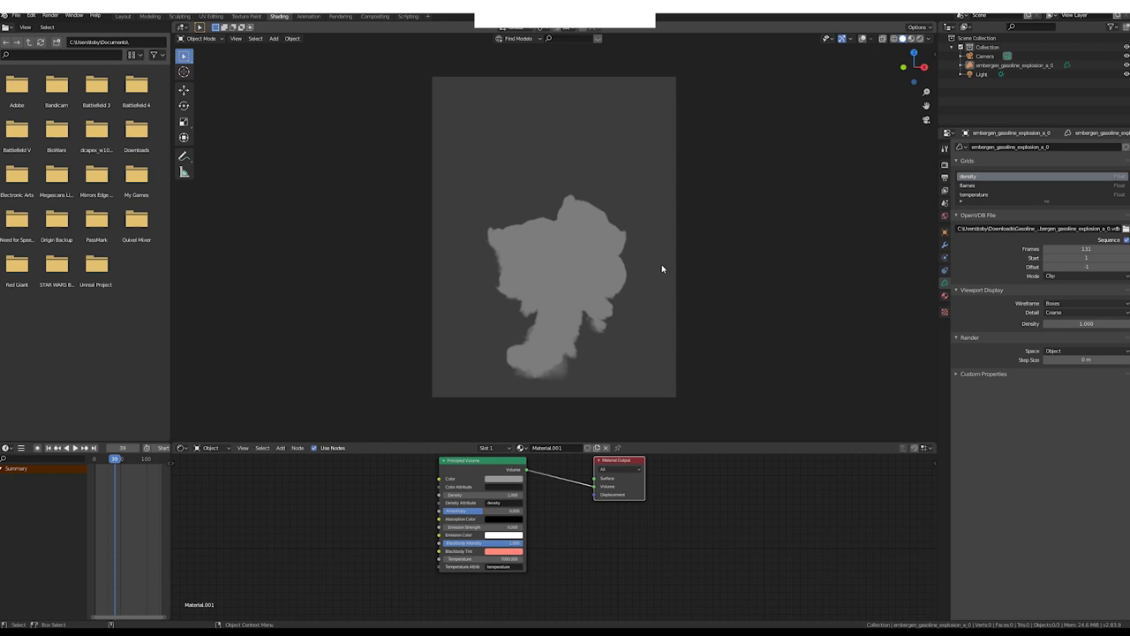
key("shift+a")
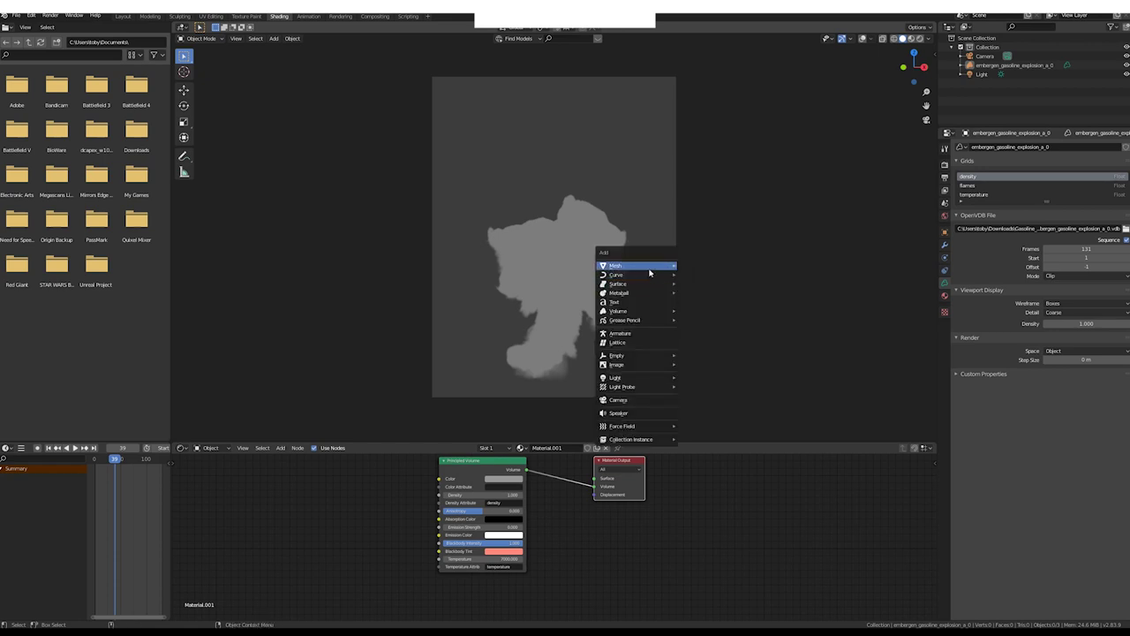
mouse_move(633, 316)
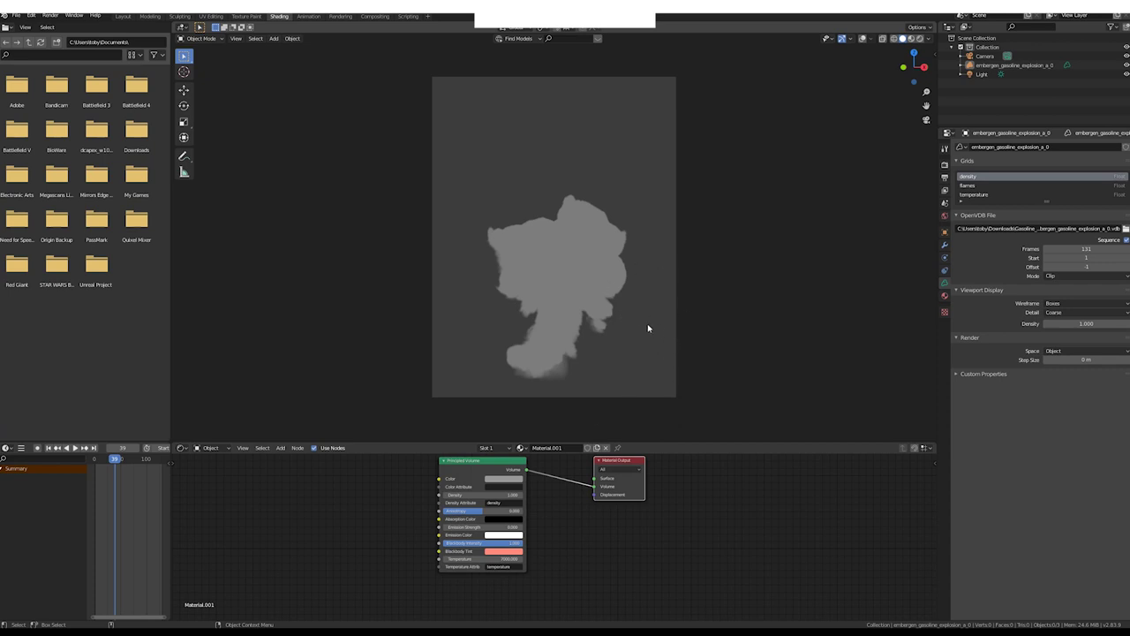
Leave the camera view and display the gasoline explosion in Material Preview shading.
mouse_move(623, 280)
middle_mouse_down()
mouse_move(580, 292)
mouse_move(586, 308)
mouse_move(630, 277)
mouse_move(722, 296)
mouse_move(671, 323)
mouse_move(642, 284)
middle_mouse_up()
key("z")
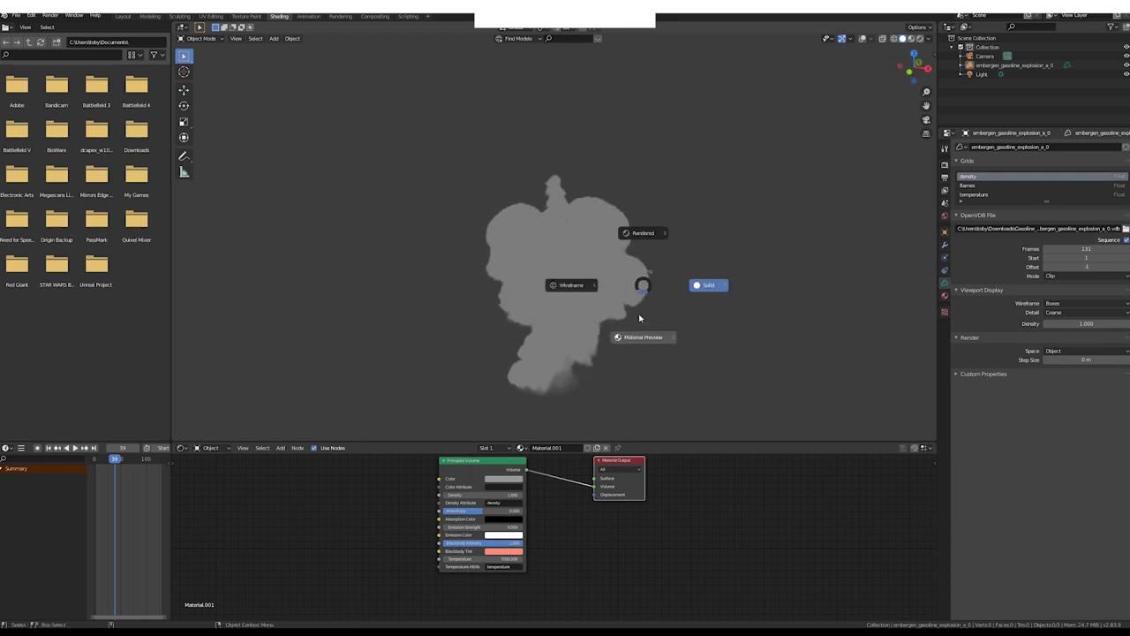
left_click(644, 329)
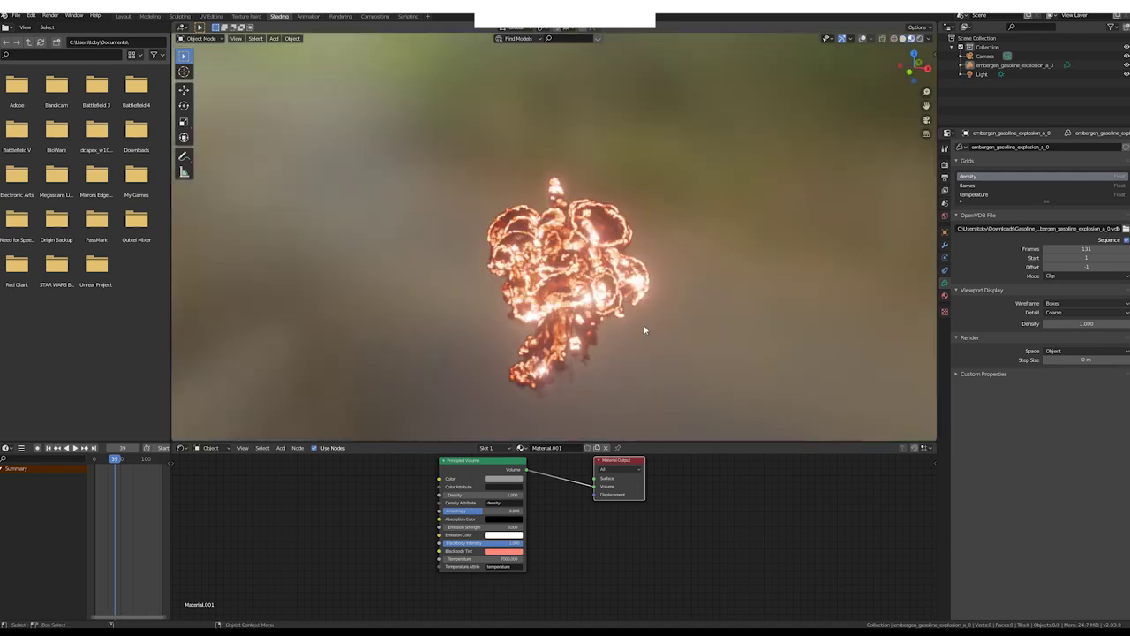
Examine the shaded explosion volume from above, from the sides and up close.
scroll(743, 271, "up", 2)
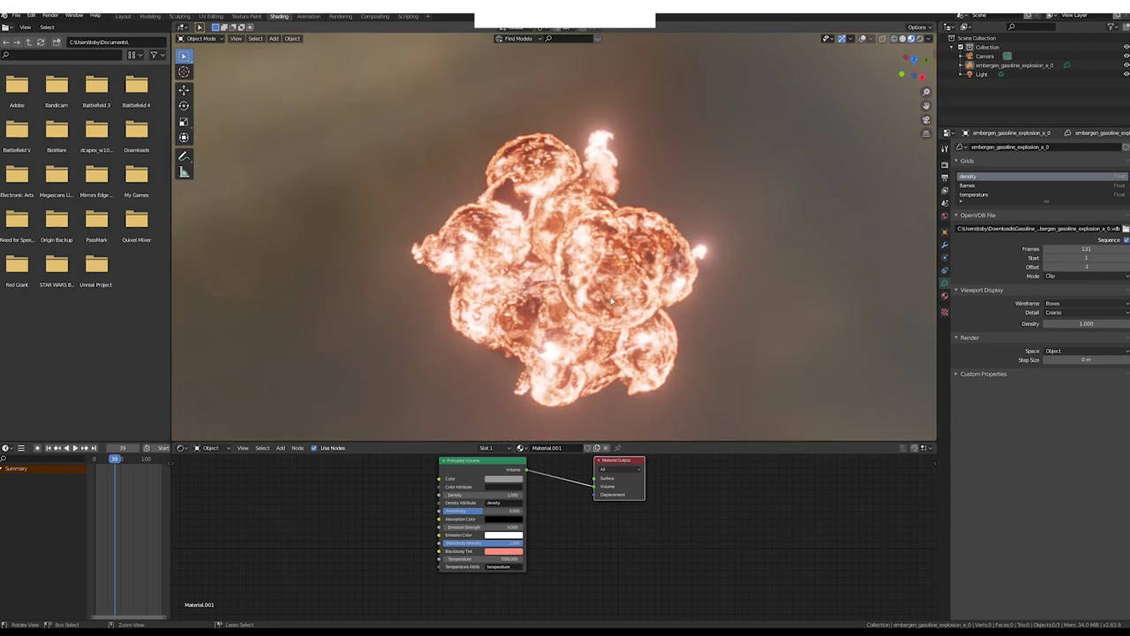
scroll(743, 271, "down", 3)
middle_click_drag(742, 271, 649, 291)
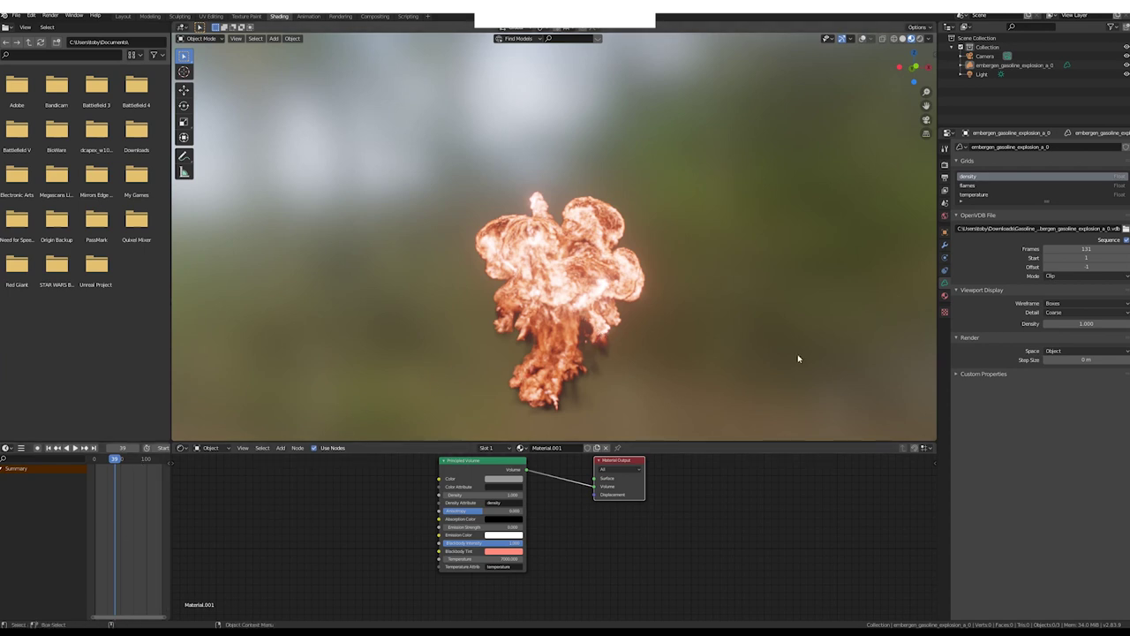
middle_click_drag(708, 315, 677, 285)
scroll(595, 328, "up", 2)
scroll(594, 328, "up", 1)
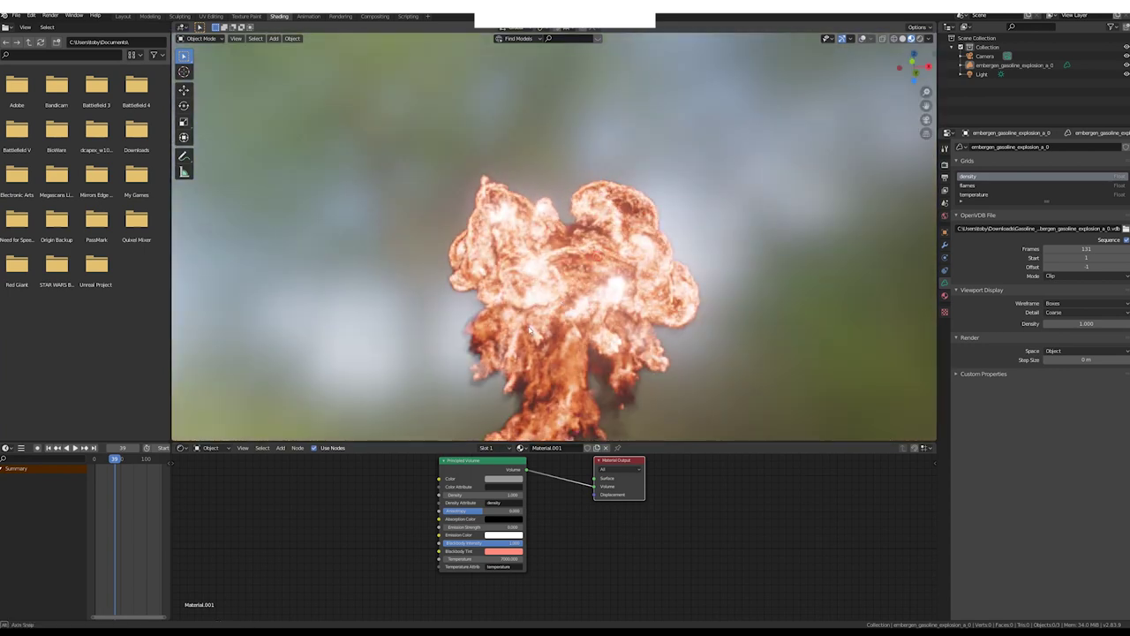
middle_click_drag(591, 254, 494, 328)
scroll(609, 296, "up", 3)
scroll(706, 303, "down", 5)
middle_click_drag(707, 303, 698, 257)
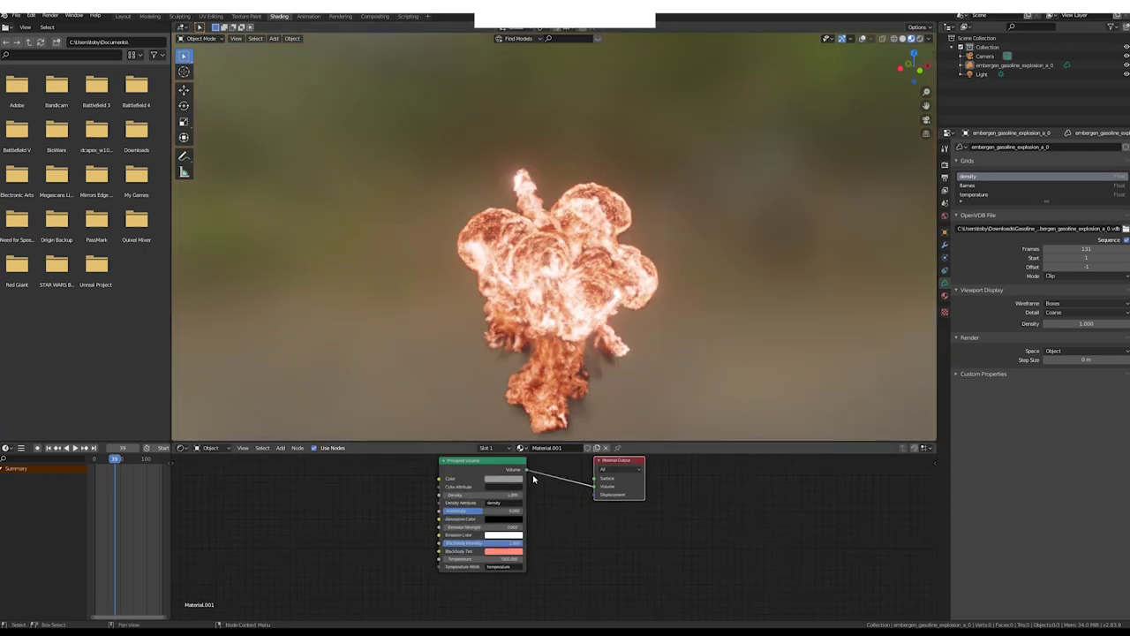
Move the Principled Volume node slightly away from Material Output and step through the volume's flames, temperature and density grids.
left_click_drag(479, 465, 470, 470)
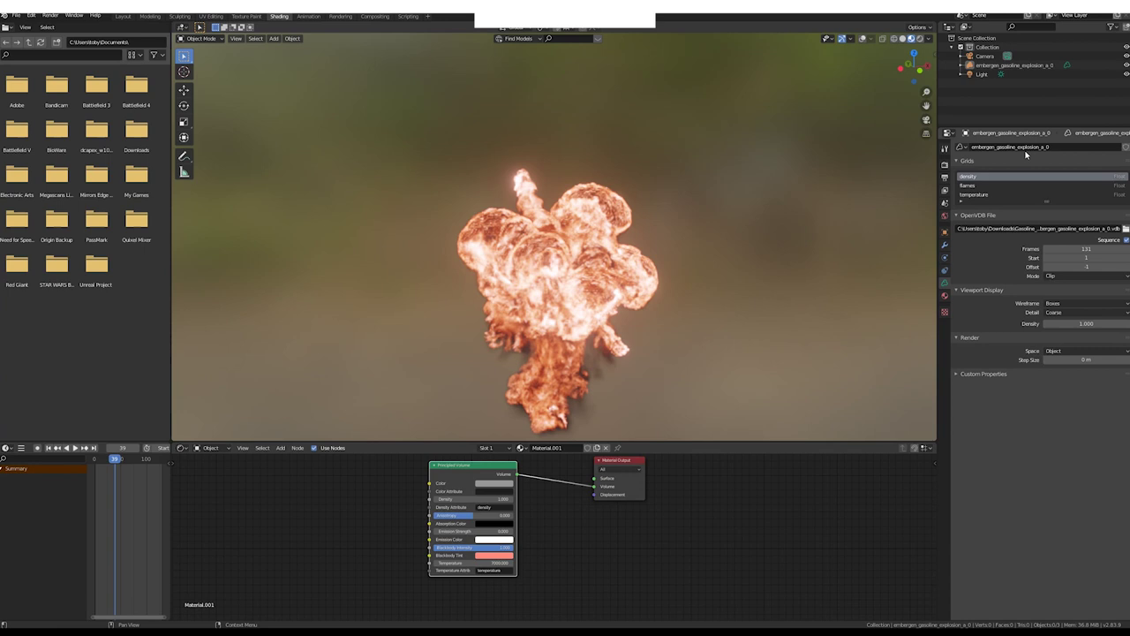
left_click(973, 187)
left_click(976, 195)
left_click(967, 186)
left_click(967, 176)
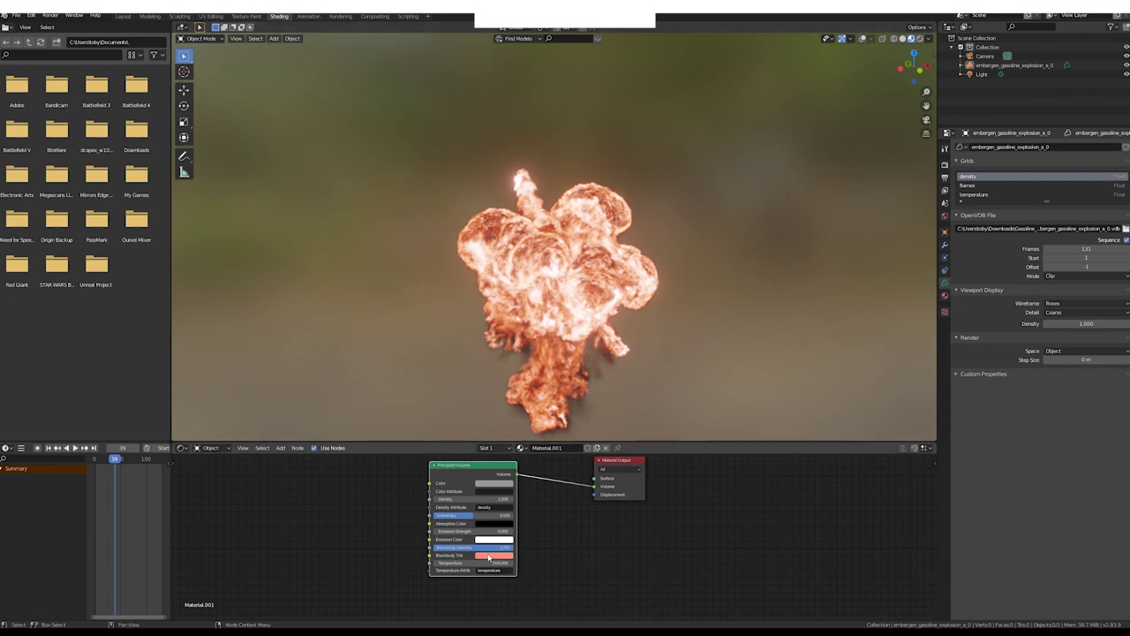
Inspect the explosion's fire and smoke detail all around the volume, at close range and from a distance.
scroll(572, 318, "down", 1)
middle_click_drag(572, 319, 649, 328)
scroll(608, 338, "up", 6)
scroll(608, 337, "down", 5)
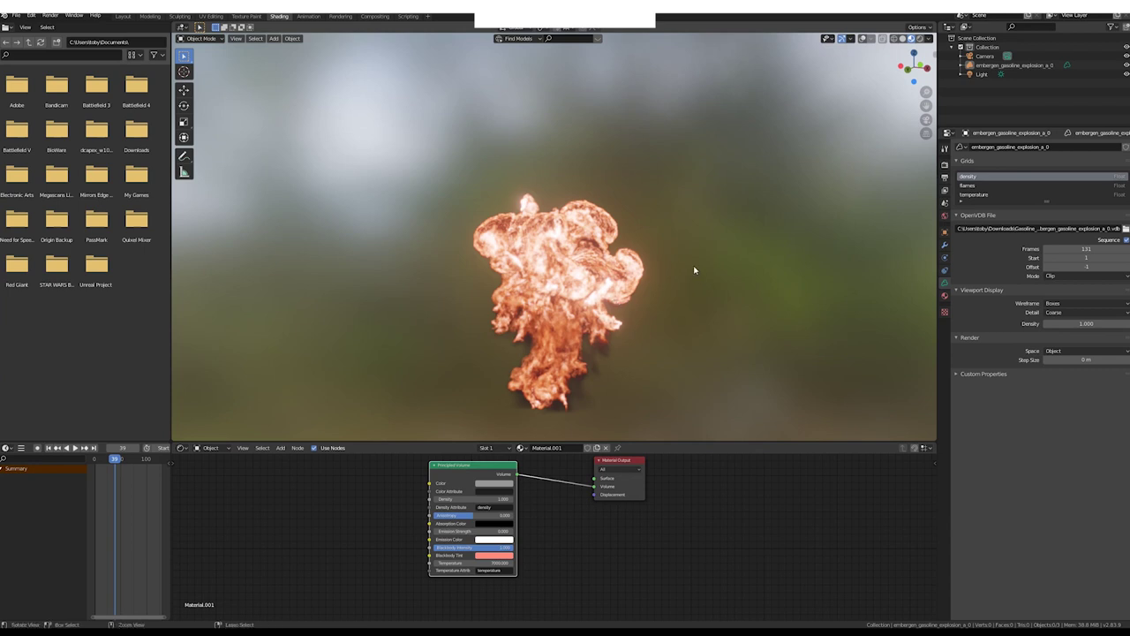
middle_click_drag(694, 270, 662, 342)
scroll(649, 316, "up", 4)
scroll(649, 316, "down", 4)
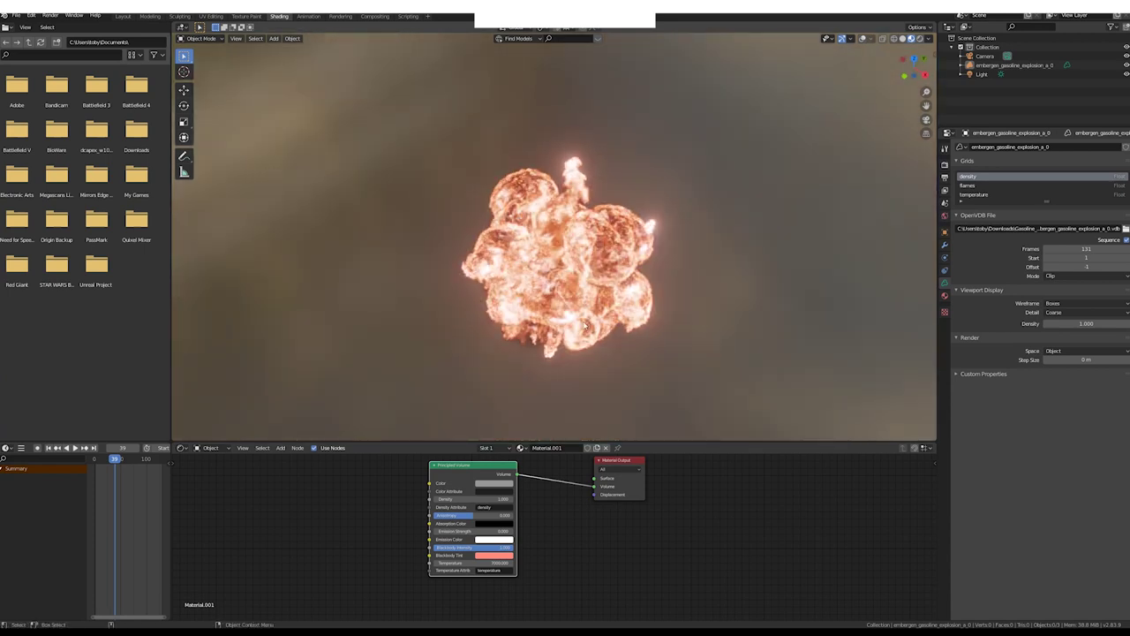
middle_click_drag(589, 318, 674, 255)
scroll(643, 256, "up", 4)
scroll(644, 256, "down", 2)
scroll(680, 330, "up", 3)
scroll(680, 329, "down", 3)
scroll(674, 256, "up", 3)
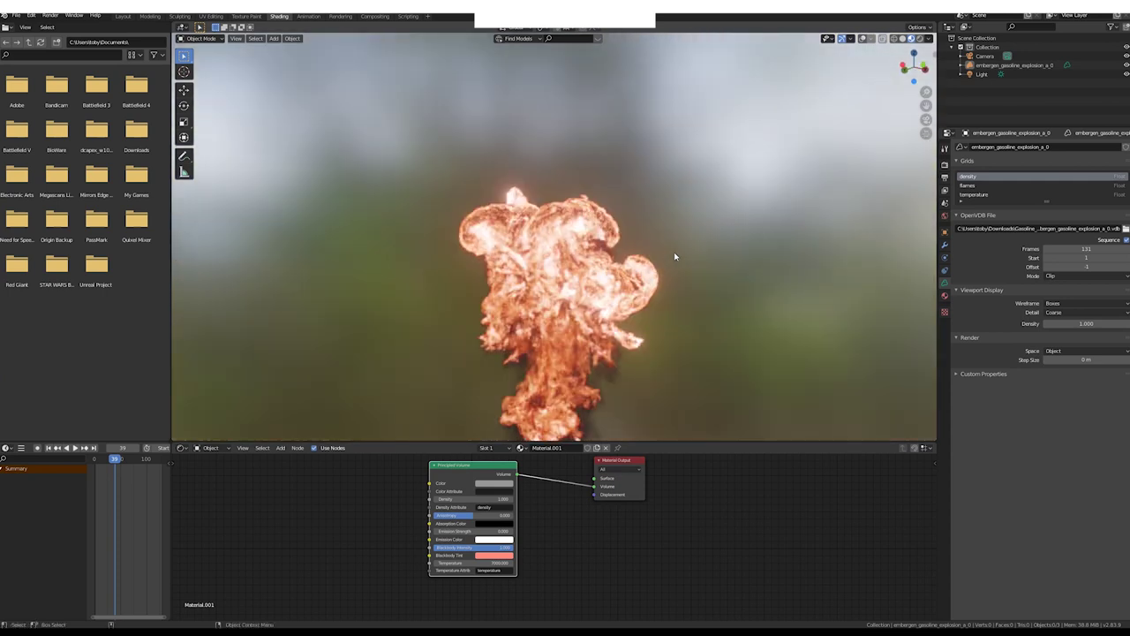
scroll(704, 285, "down", 3)
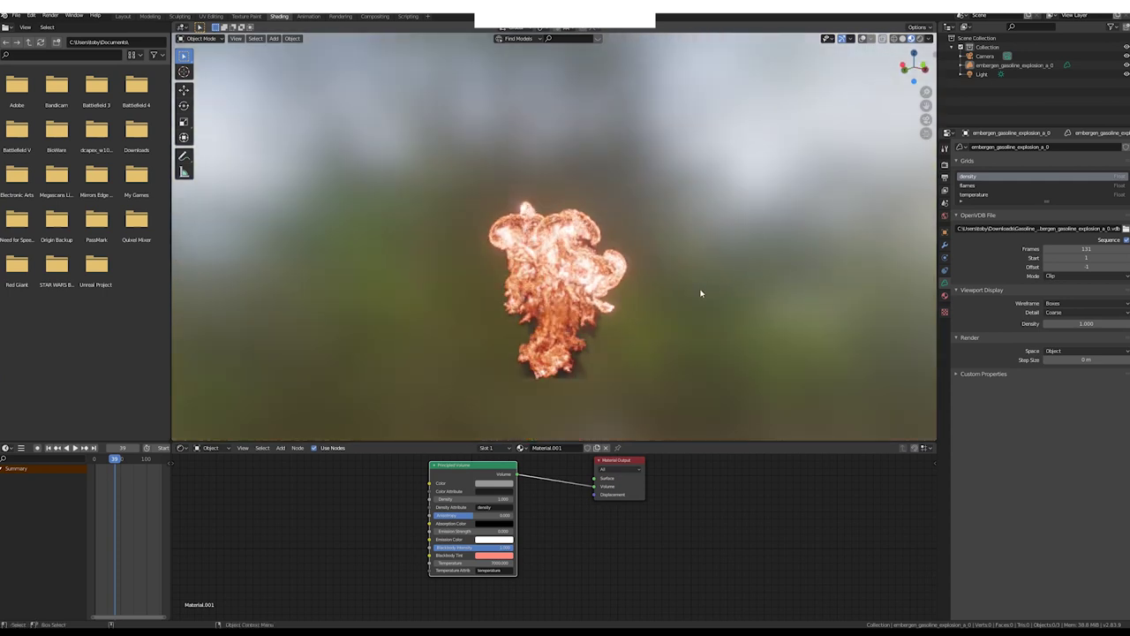
middle_click_drag(698, 292, 654, 339)
scroll(654, 339, "up", 3)
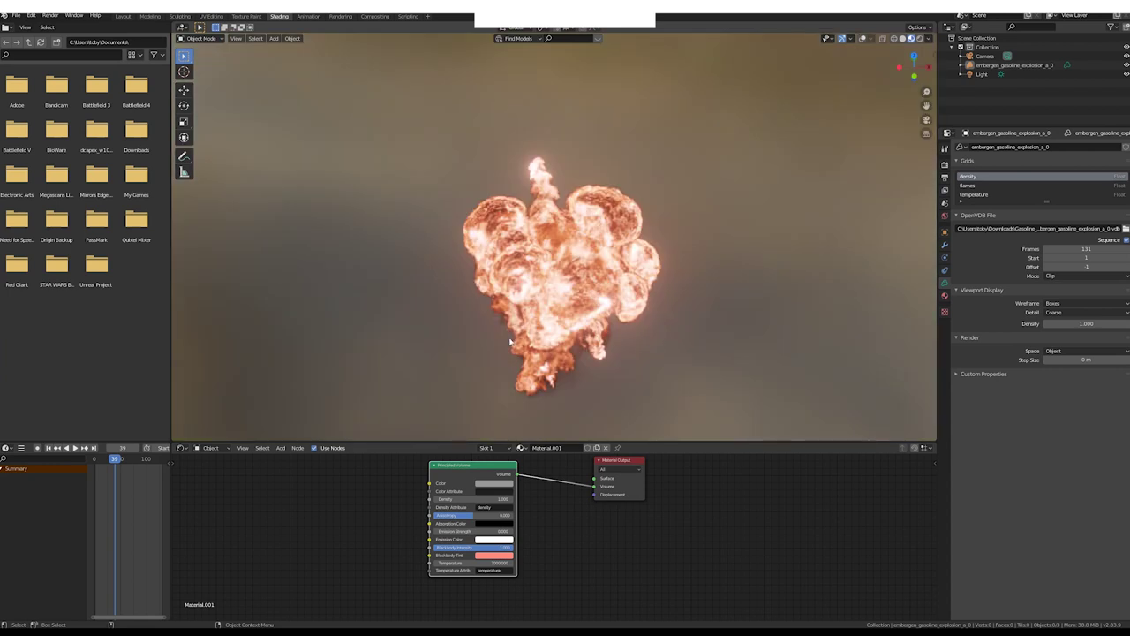
View the explosion through the active camera and show the scene's output settings.
left_click(235, 38)
mouse_move(286, 130)
left_click(389, 137)
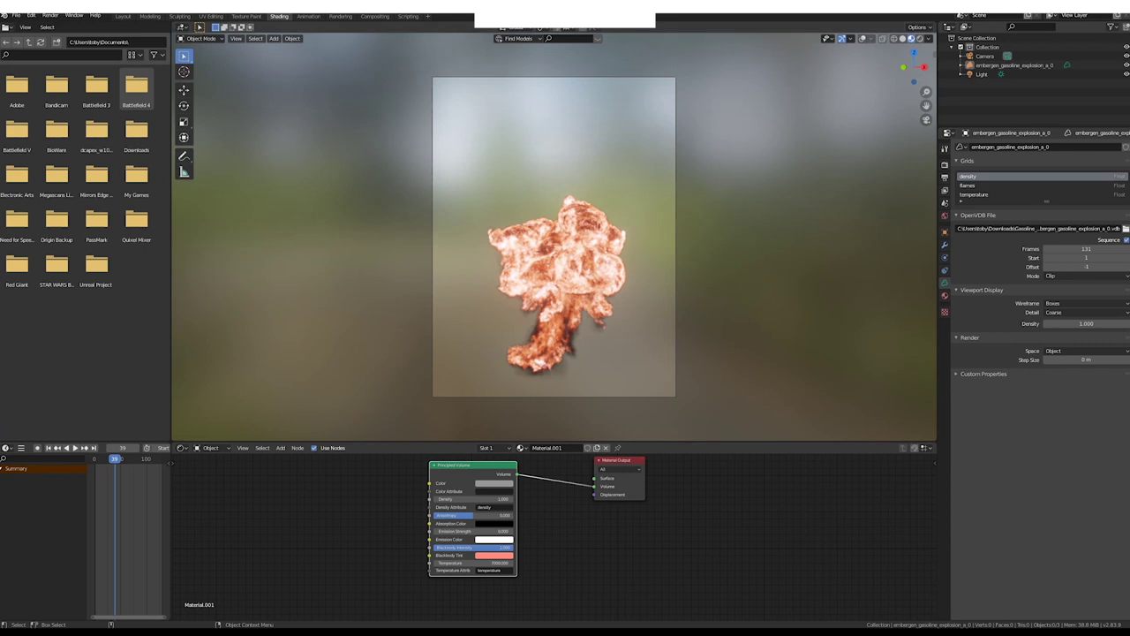
left_click(945, 178)
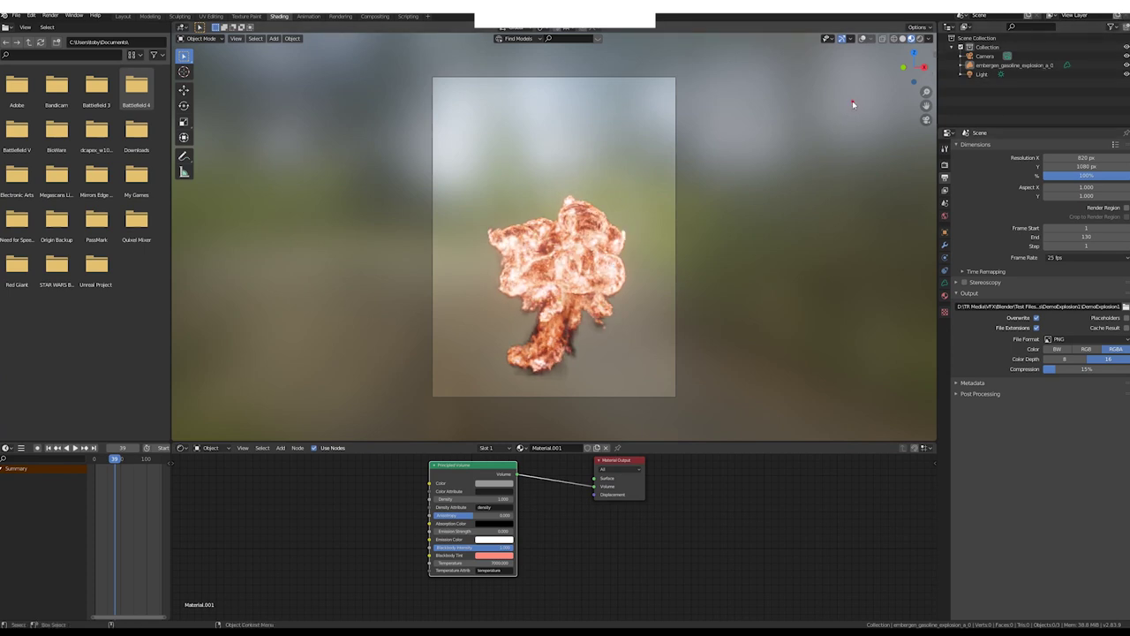
Switch to After Effects and preview the Garden Explosion composition at 0:00:09:06.
key("alt+Tab")
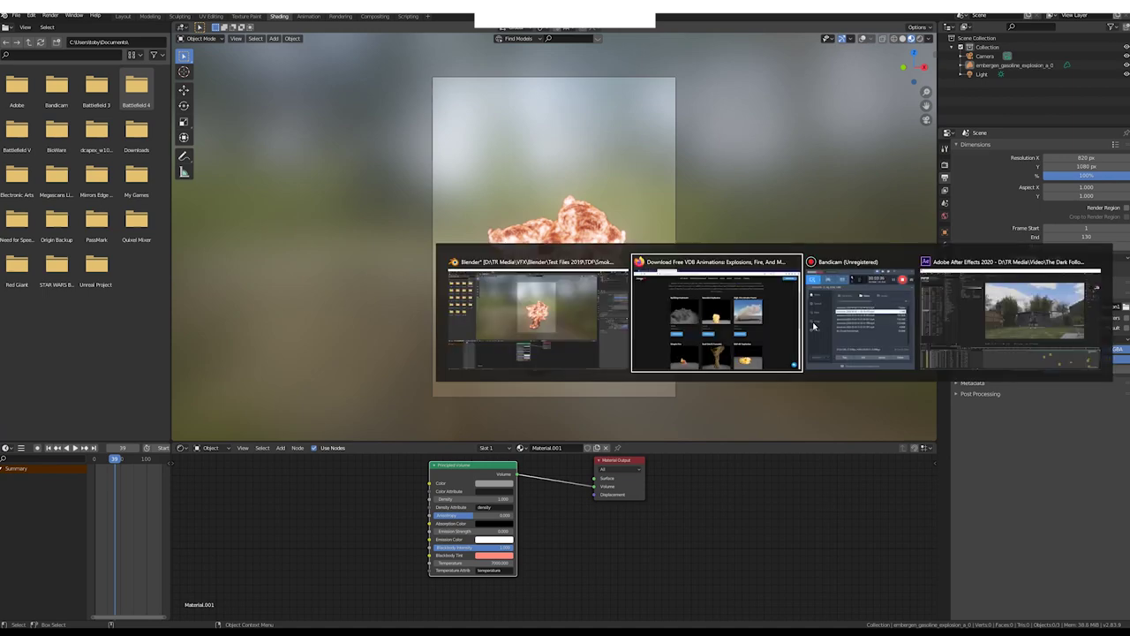
key("alt+Tab")
key("alt+Tab")
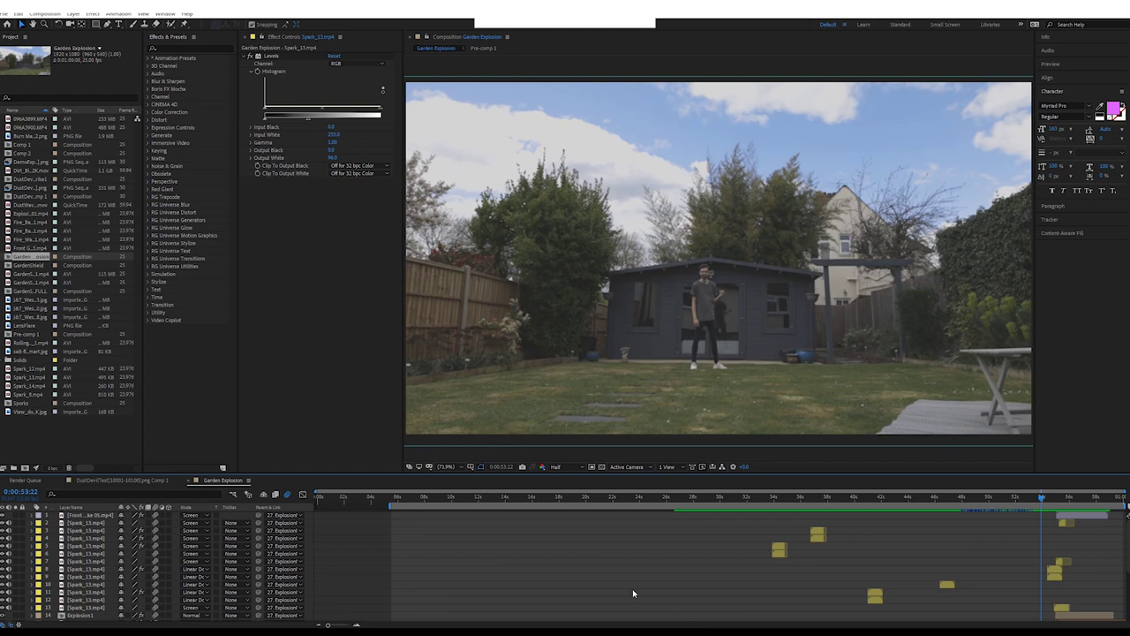
left_click_drag(397, 499, 408, 530)
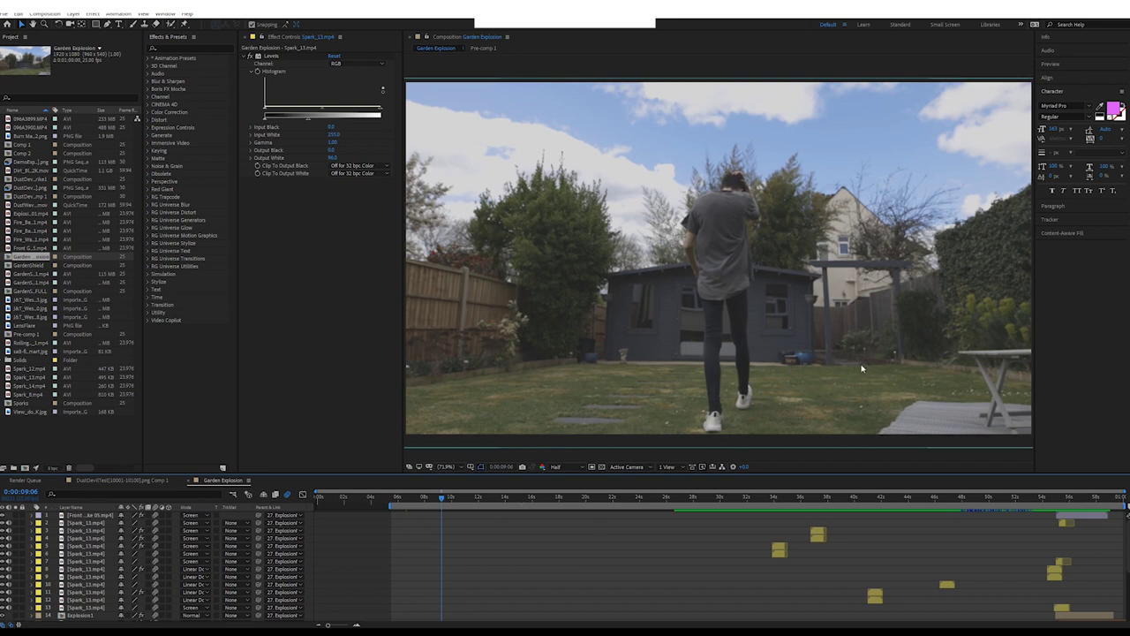
Review the Garden Explosion layer stack and scrub through the footage to 0:00:33:12.
scroll(741, 551, "down", 5)
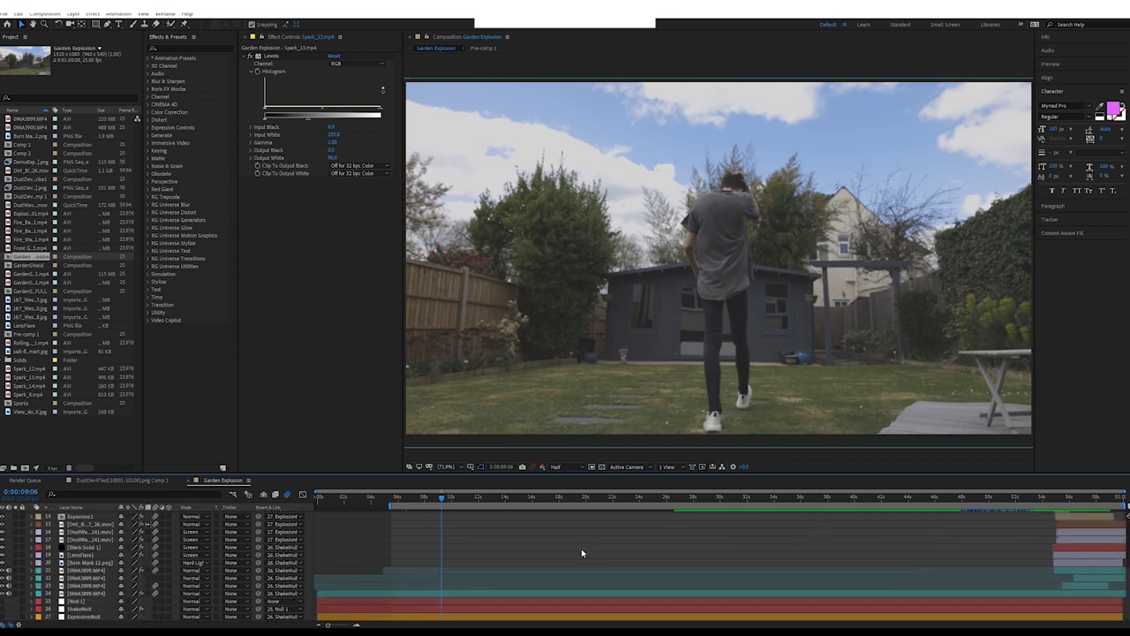
scroll(581, 556, "up", 5)
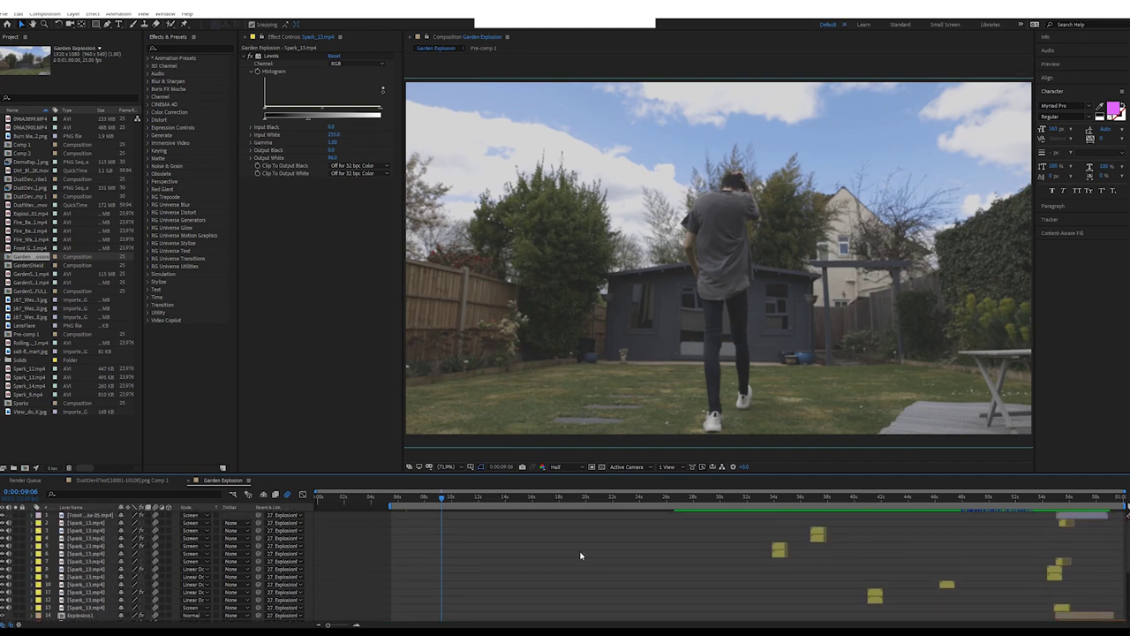
left_click_drag(668, 502, 426, 518)
left_click_drag(493, 509, 769, 541)
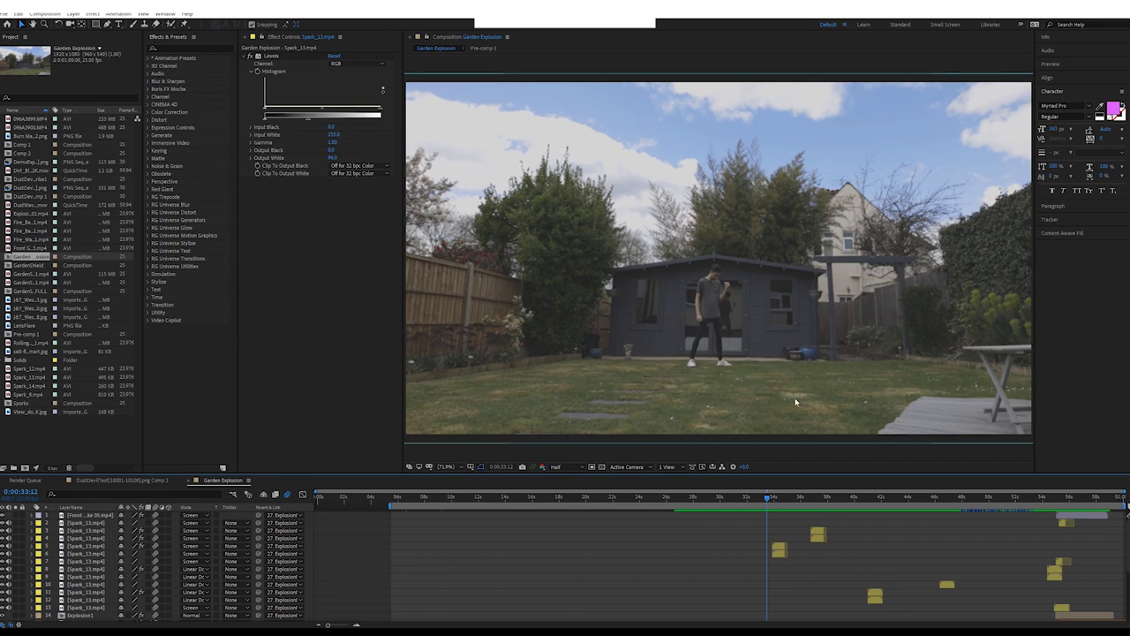
Preview the footage, inspect the hand spark close up near 0:00:36:22, and return to 0:00:30:24.
key("space")
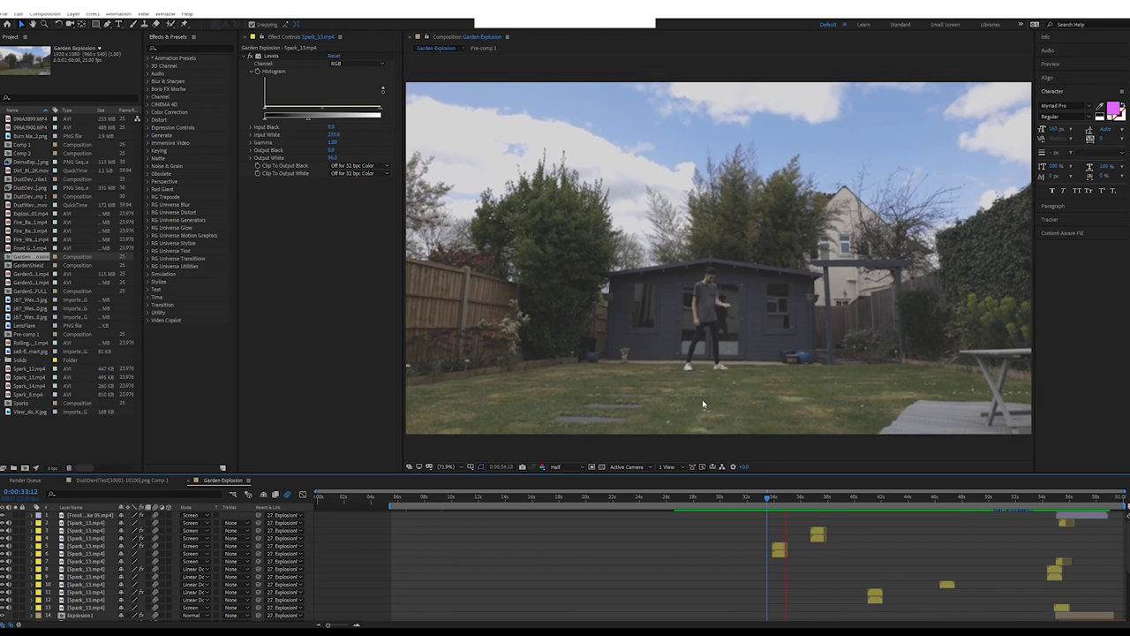
scroll(716, 371, "up", 5)
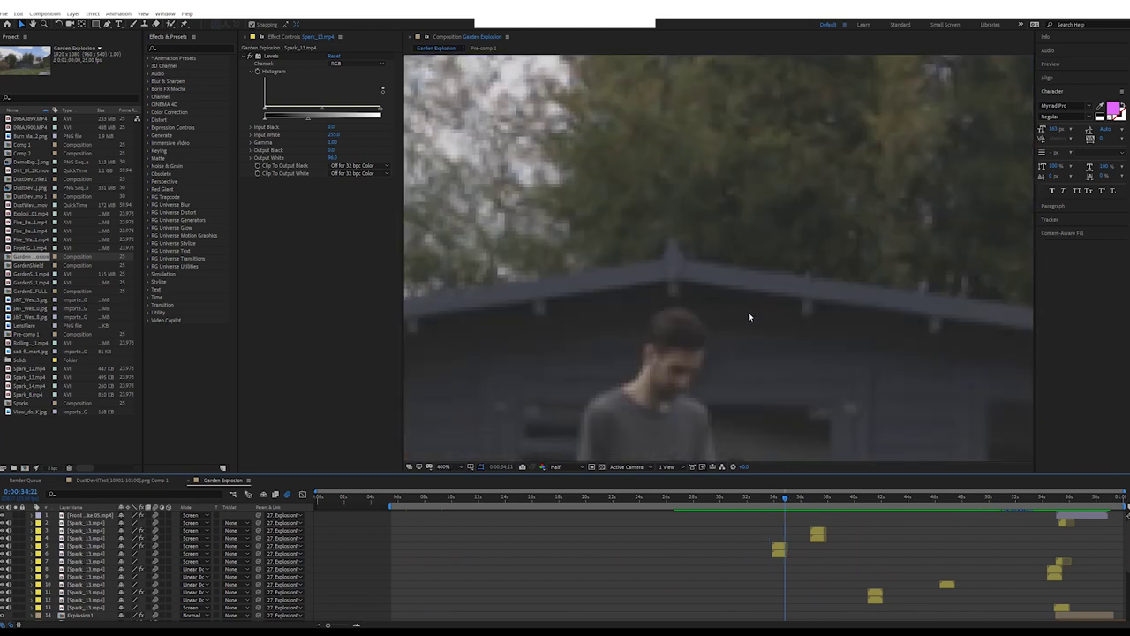
scroll(777, 278, "down", 5)
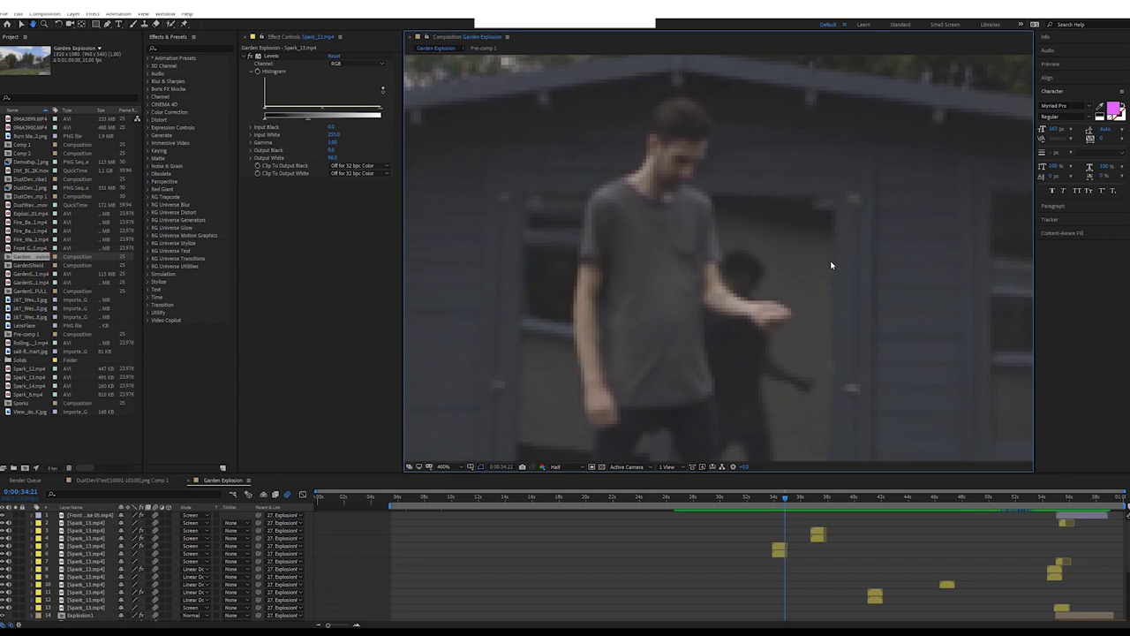
left_click_drag(780, 498, 813, 498)
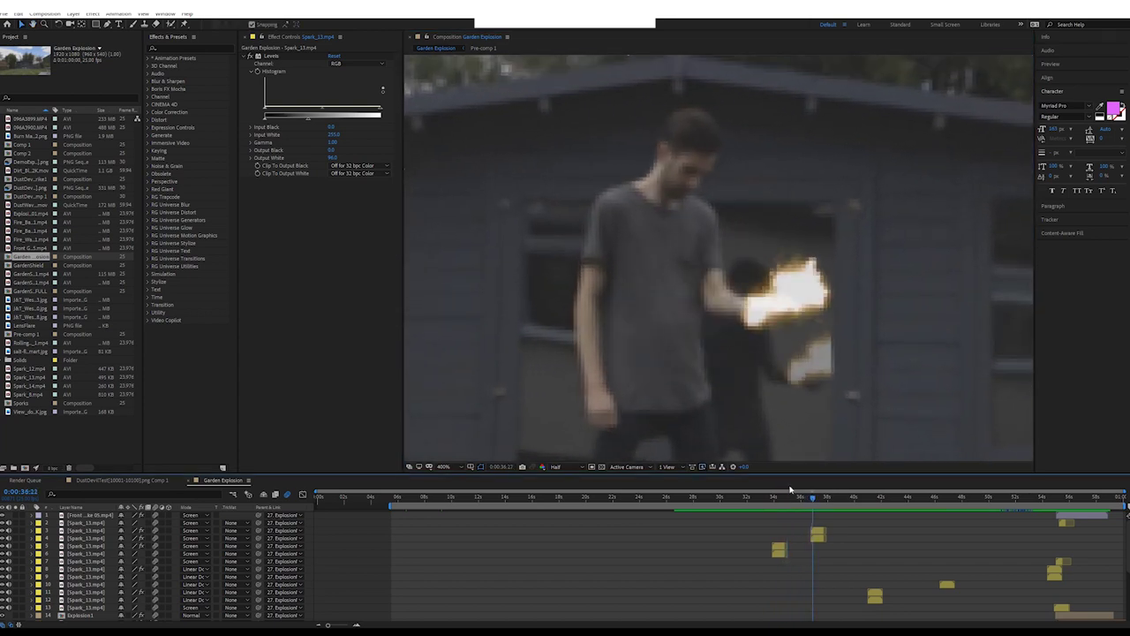
scroll(761, 449, "down", 4)
left_click(757, 496)
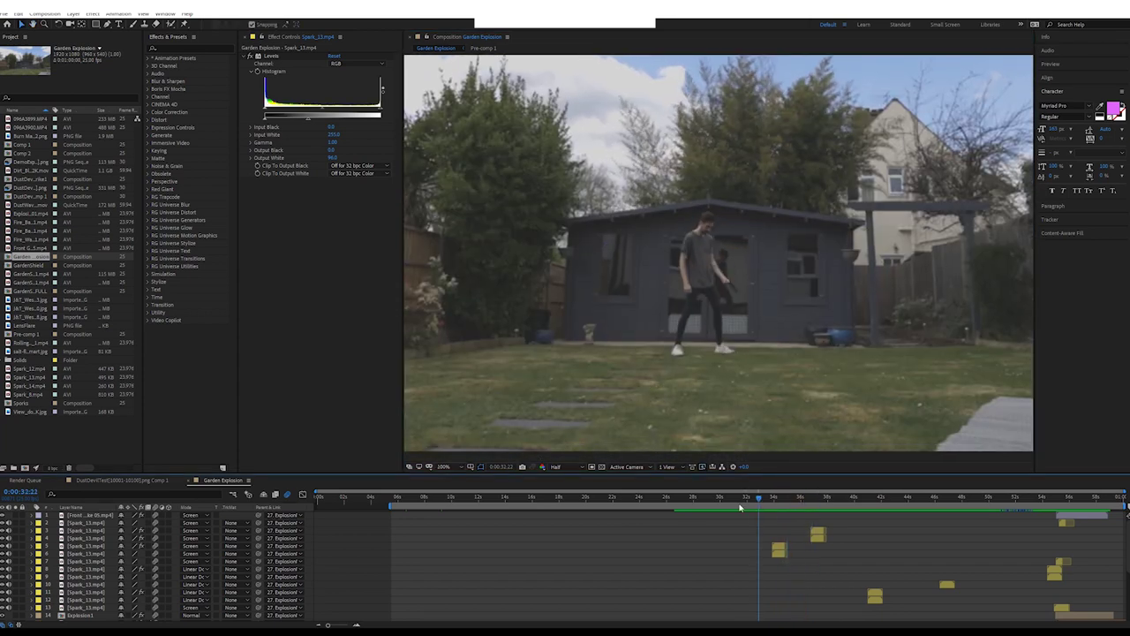
mouse_move(740, 508)
left_mouse_down()
mouse_move(707, 510)
mouse_move(747, 513)
mouse_move(733, 516)
left_mouse_up()
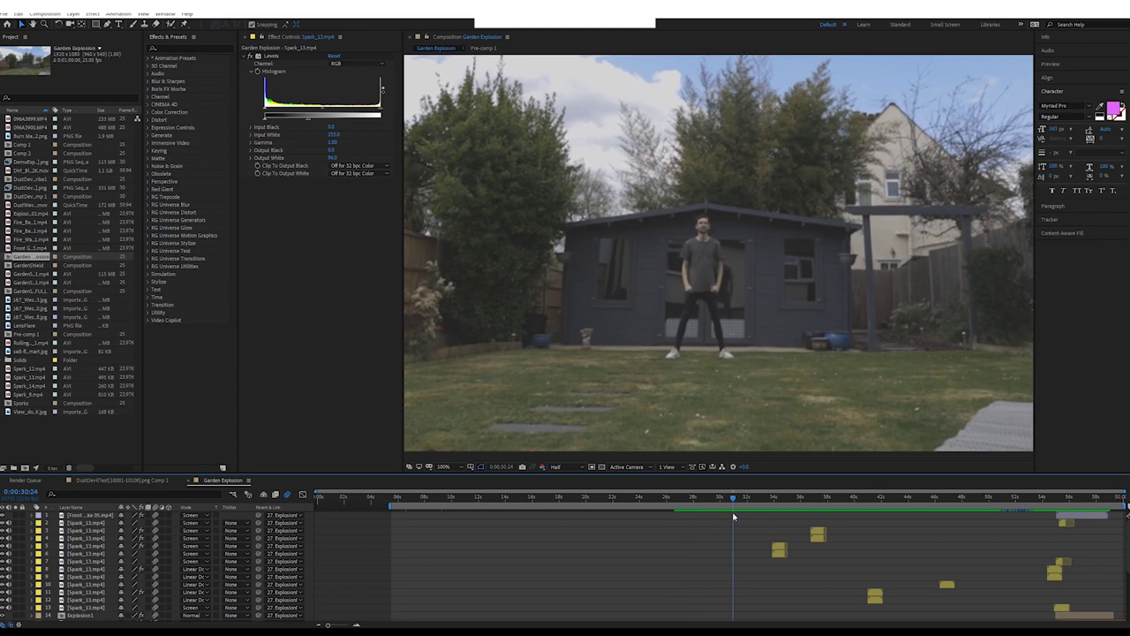
Enlarge the timeline to show every layer, then inspect the lowest 096A3899.MP4 footage layer at 0:00:29:12.
scroll(591, 550, "down", 5)
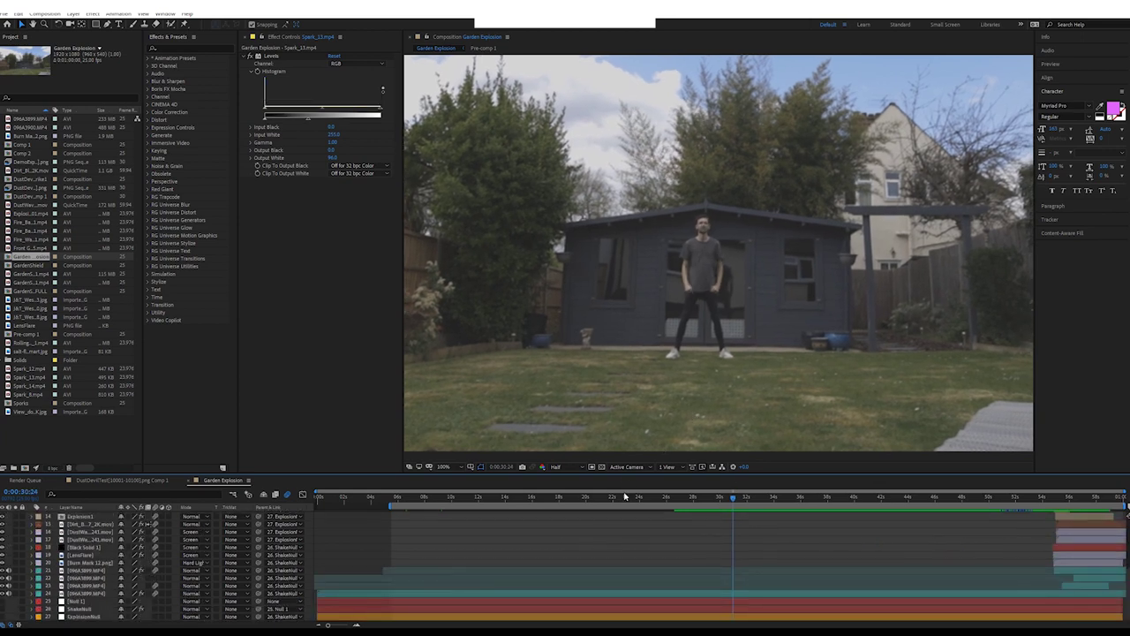
left_click_drag(640, 474, 682, 329)
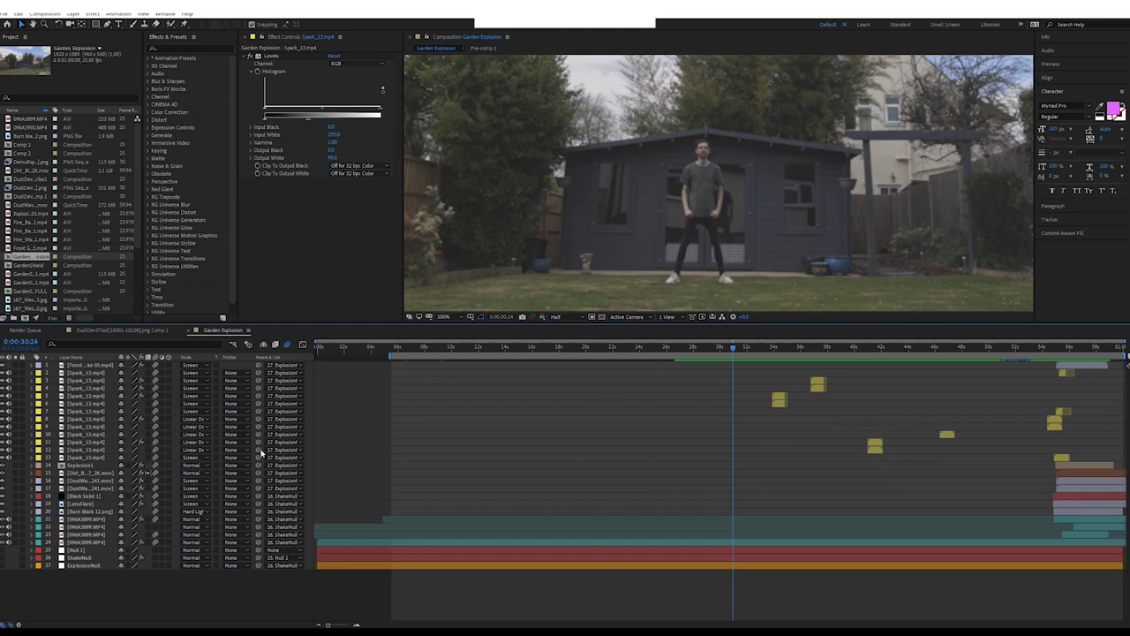
left_click(98, 543)
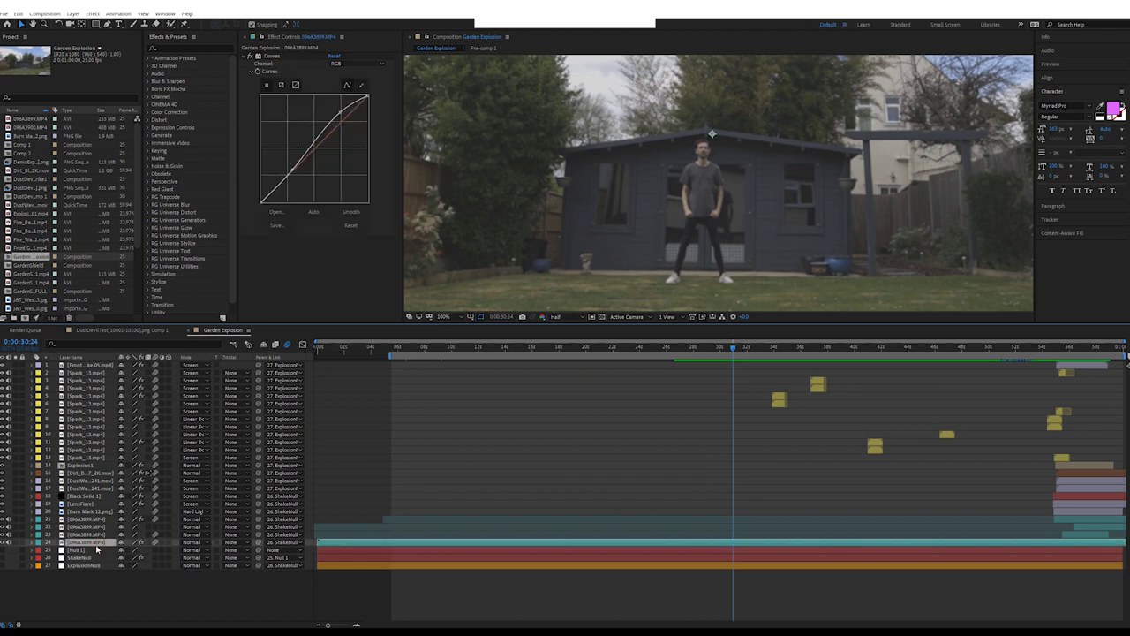
left_click_drag(733, 349, 713, 348)
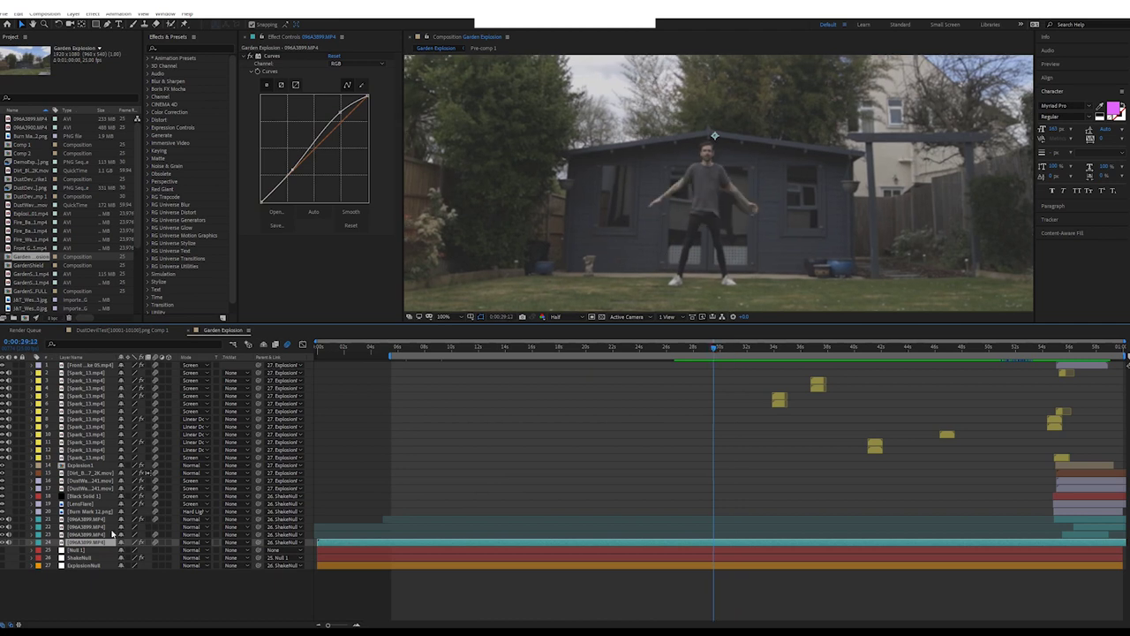
Reveal the wiggle(2,10) position expression on Null 1 and make the null visible.
left_click(94, 550)
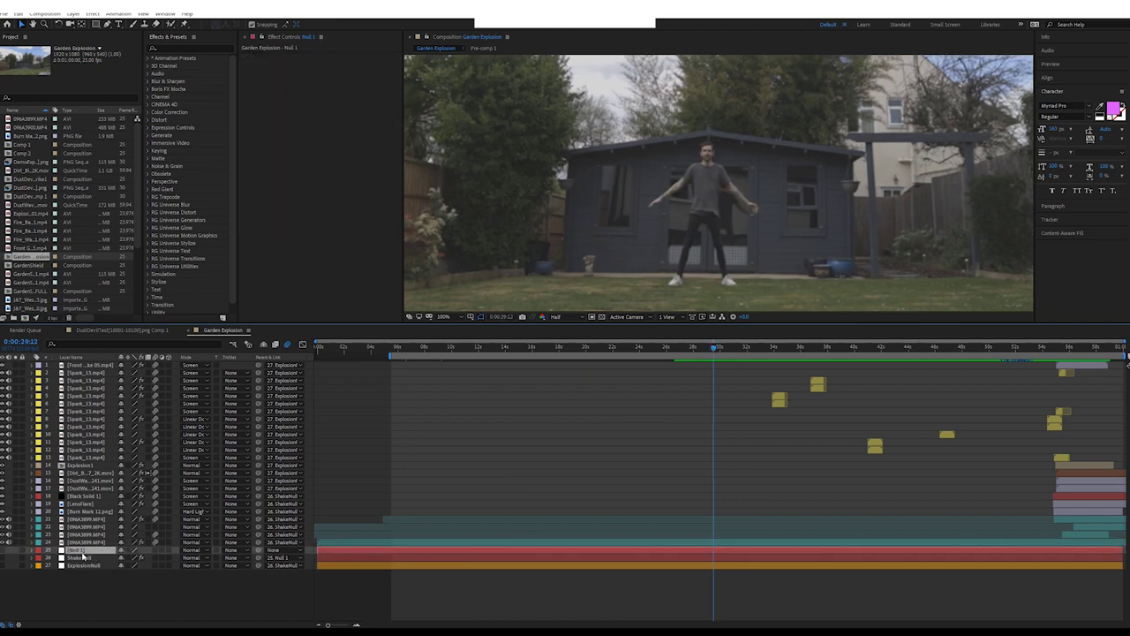
key("p")
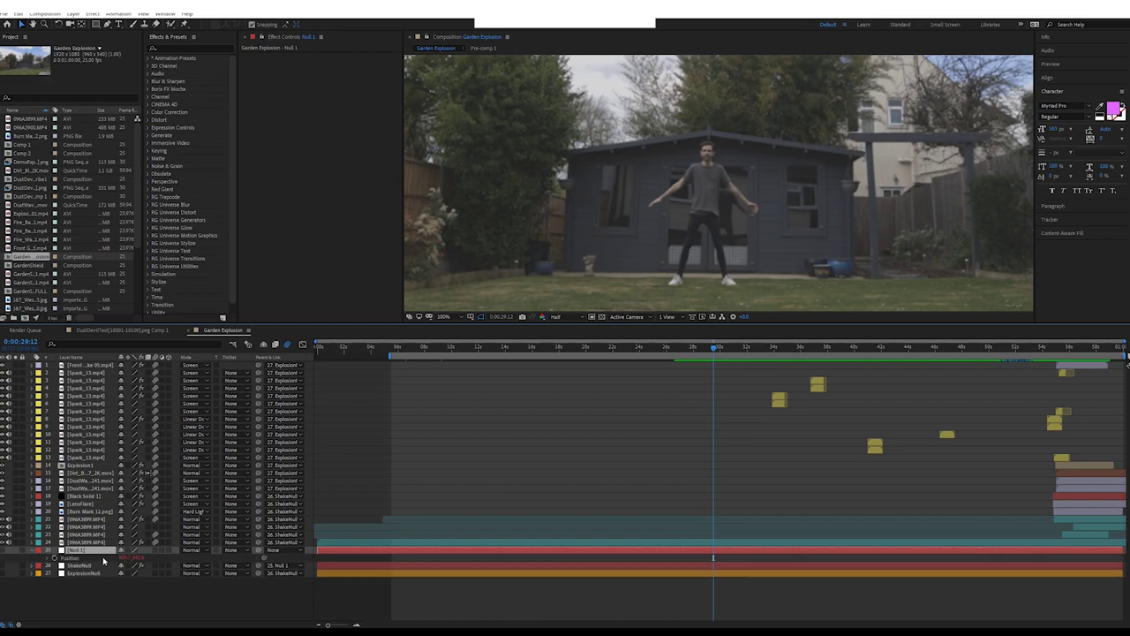
left_click(55, 560)
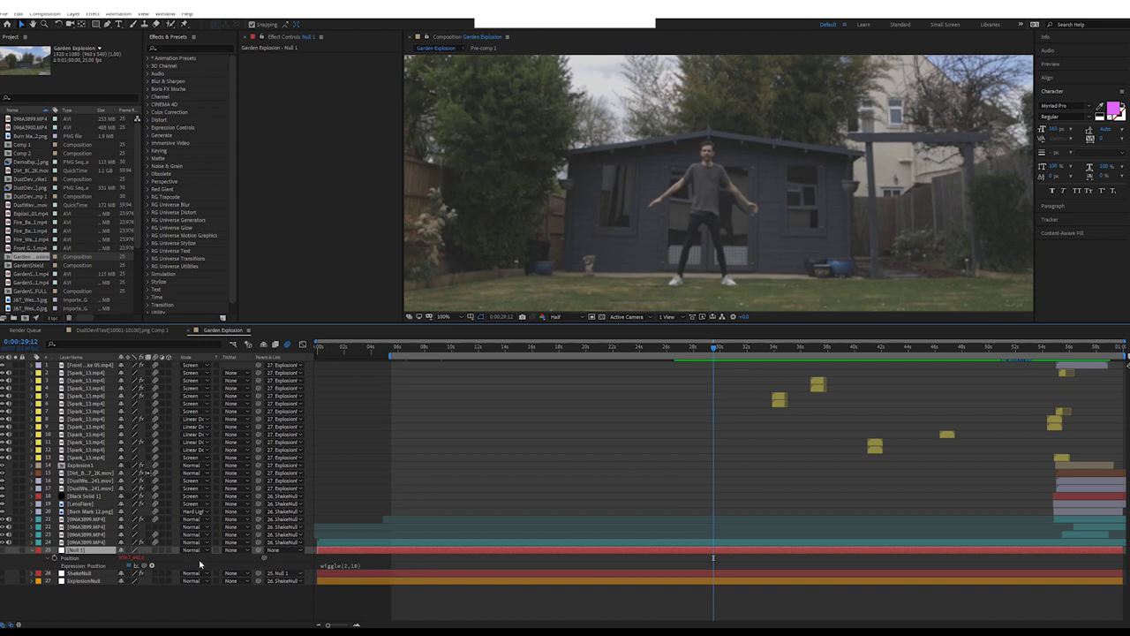
left_click(4, 550)
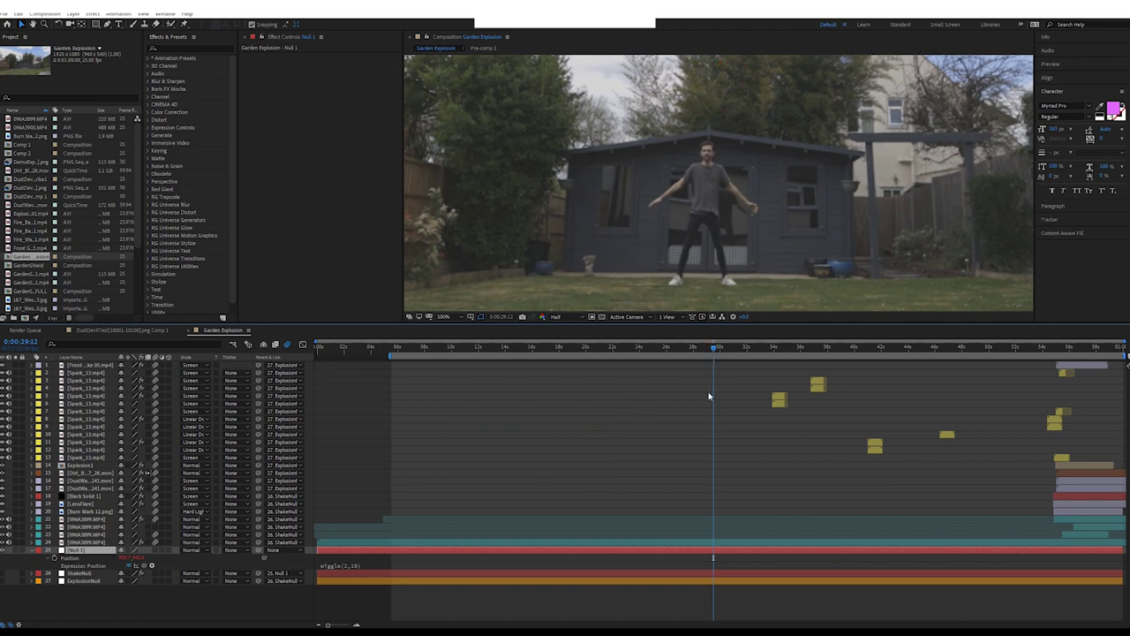
Preview the camera shake from 0:00:29:12 and park the playhead at 0:00:40:22.
key("space")
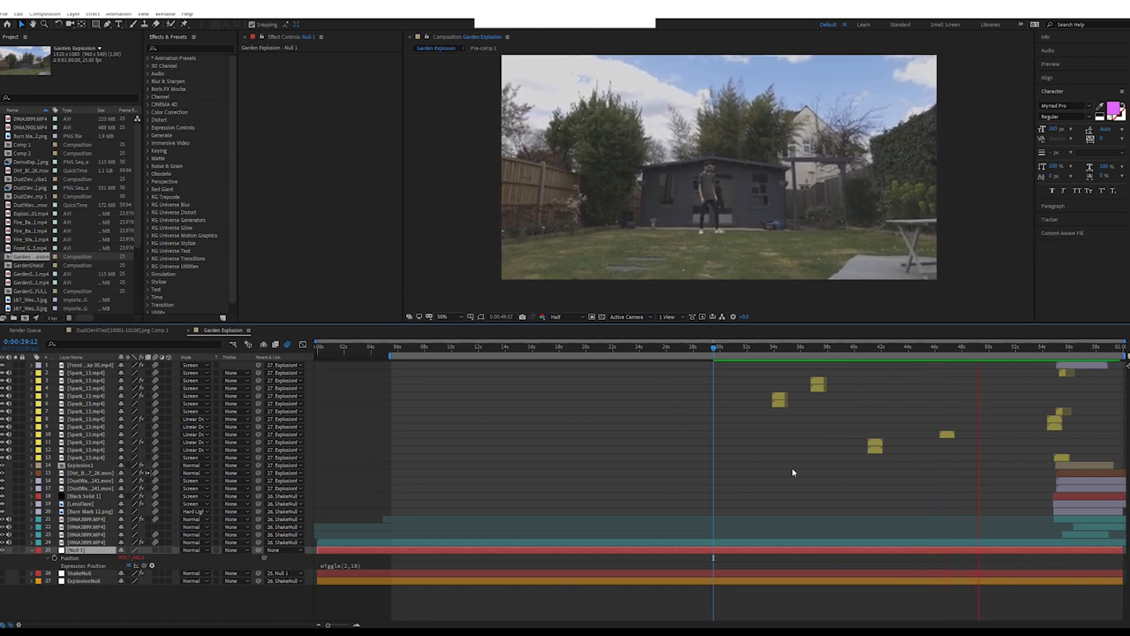
left_click(870, 350)
left_click_drag(870, 351, 865, 351)
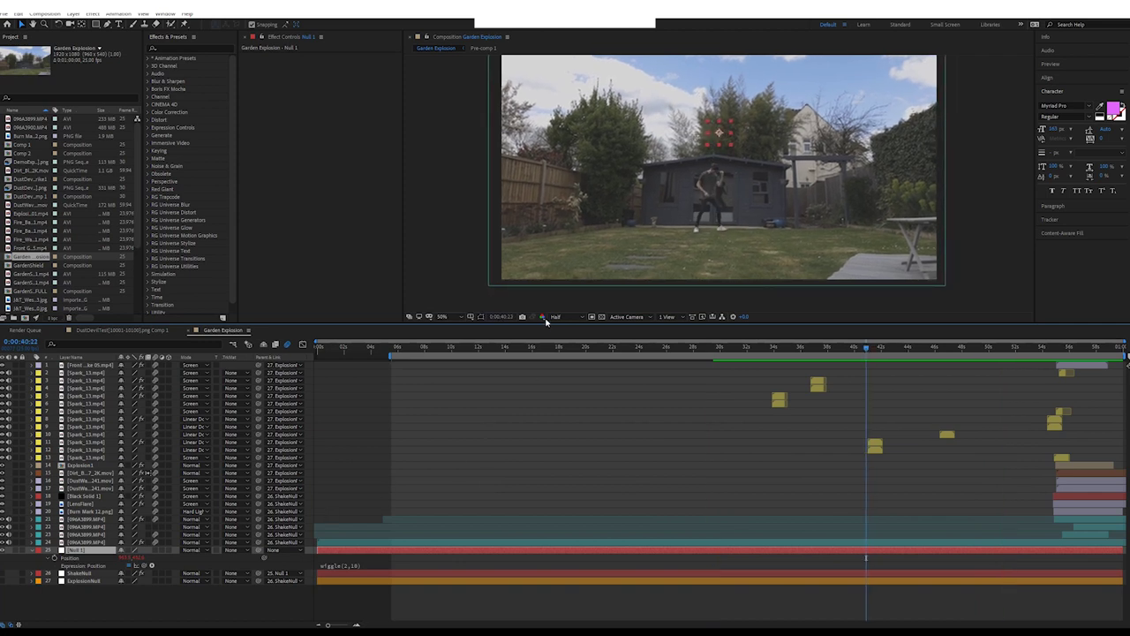
Shrink the timeline area and compare the Levels settings of several Spark_13.mp4 layers.
left_click_drag(548, 331, 548, 460)
left_click(99, 553)
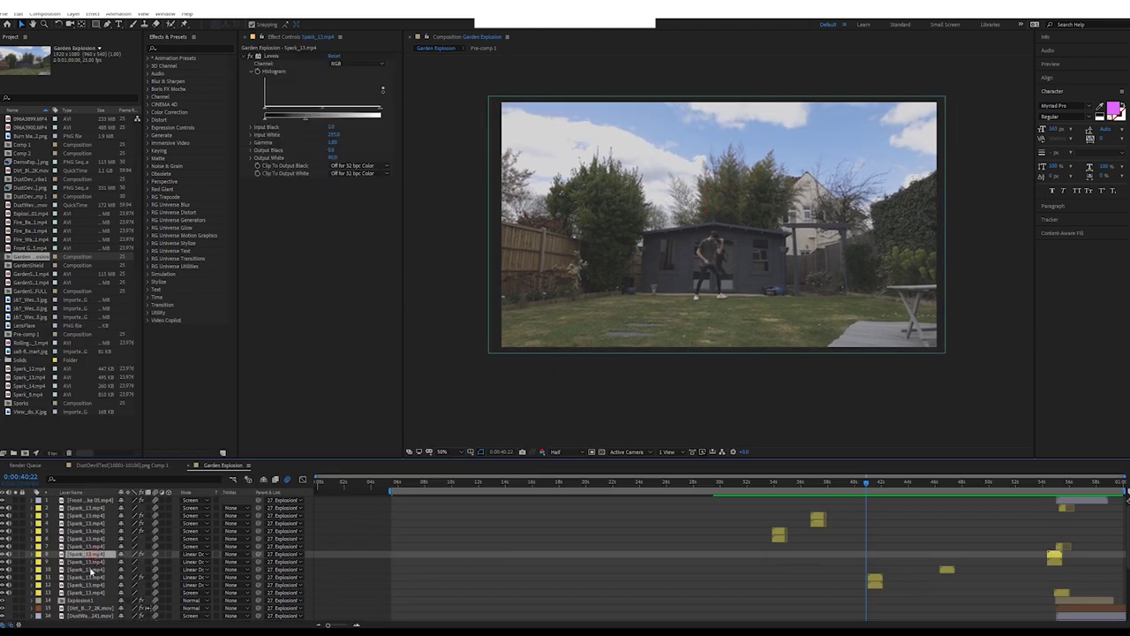
left_click(102, 524)
left_click(101, 515)
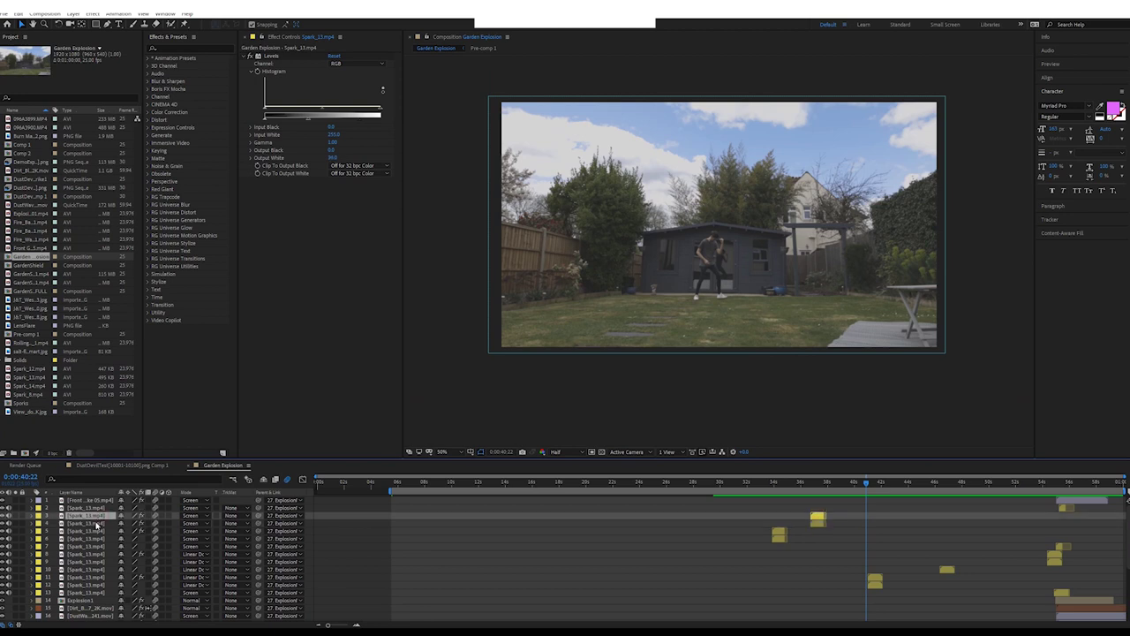
left_click(94, 523)
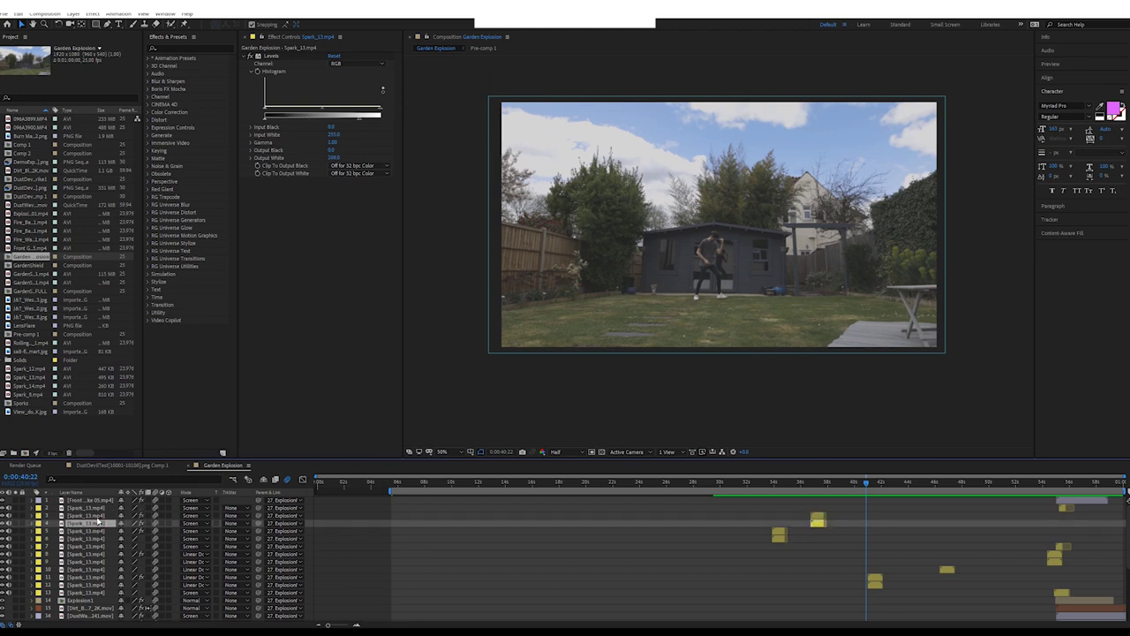
left_click(99, 515)
Examine the two overlapping Spark_13.mp4 layers at the man's hand close up at 0:00:37:00.
scroll(701, 278, "up", 6)
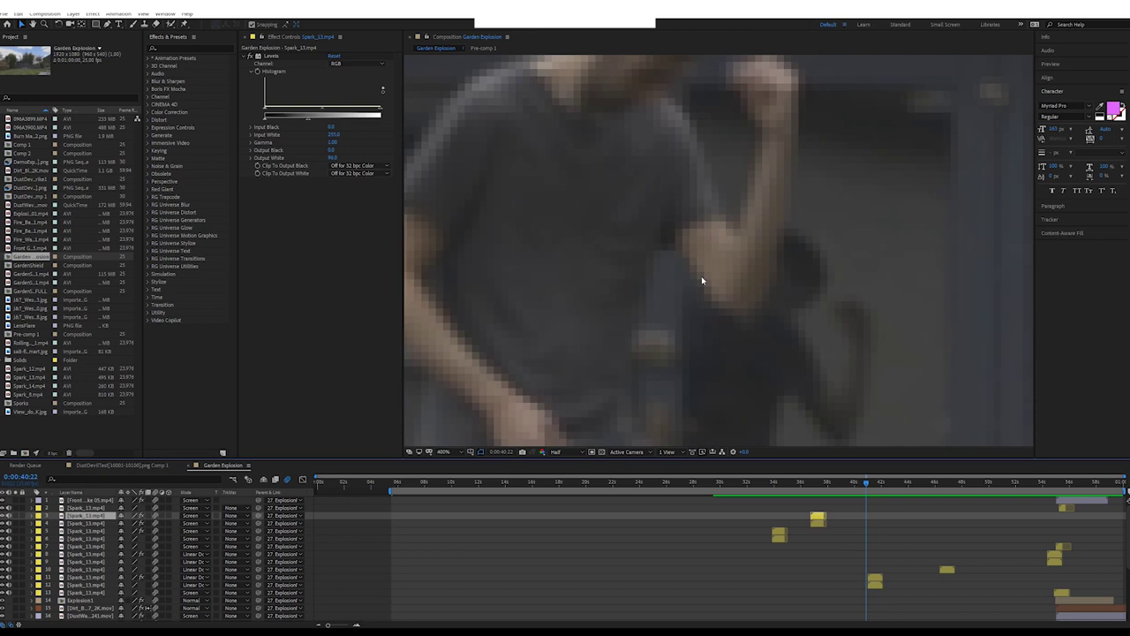
scroll(701, 278, "down", 2)
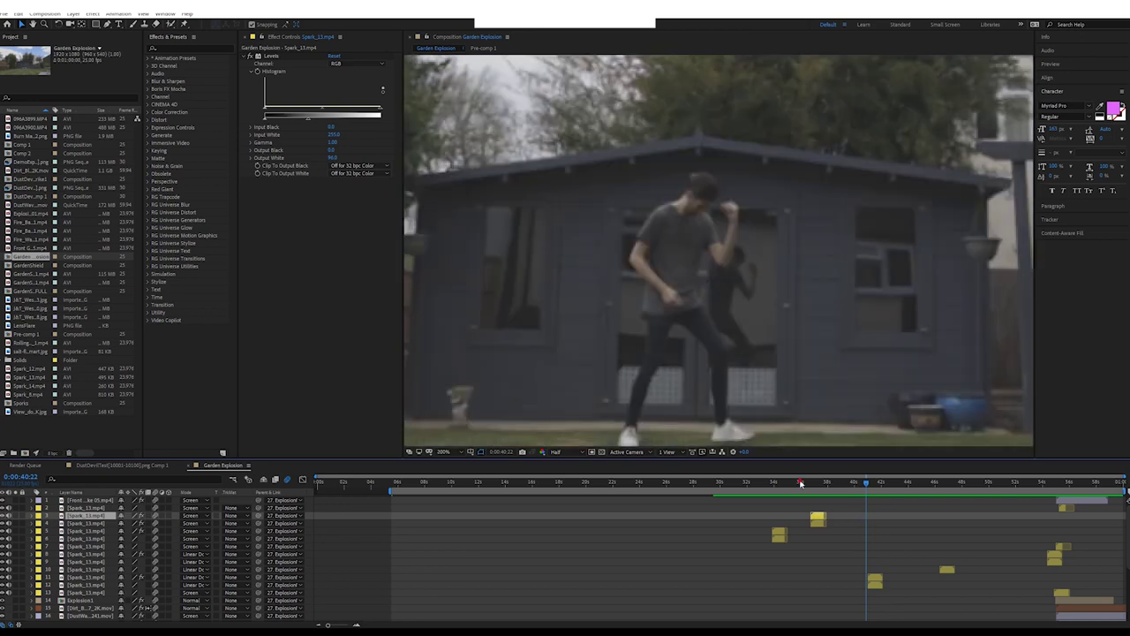
left_click_drag(801, 484, 813, 484)
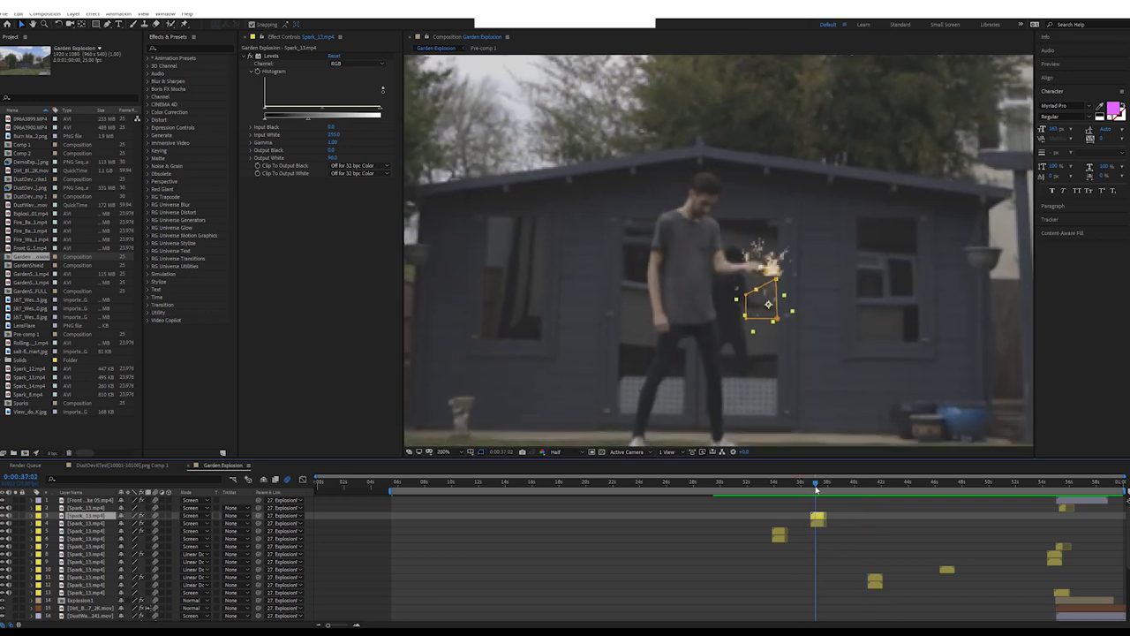
left_click(844, 536)
left_click(99, 524)
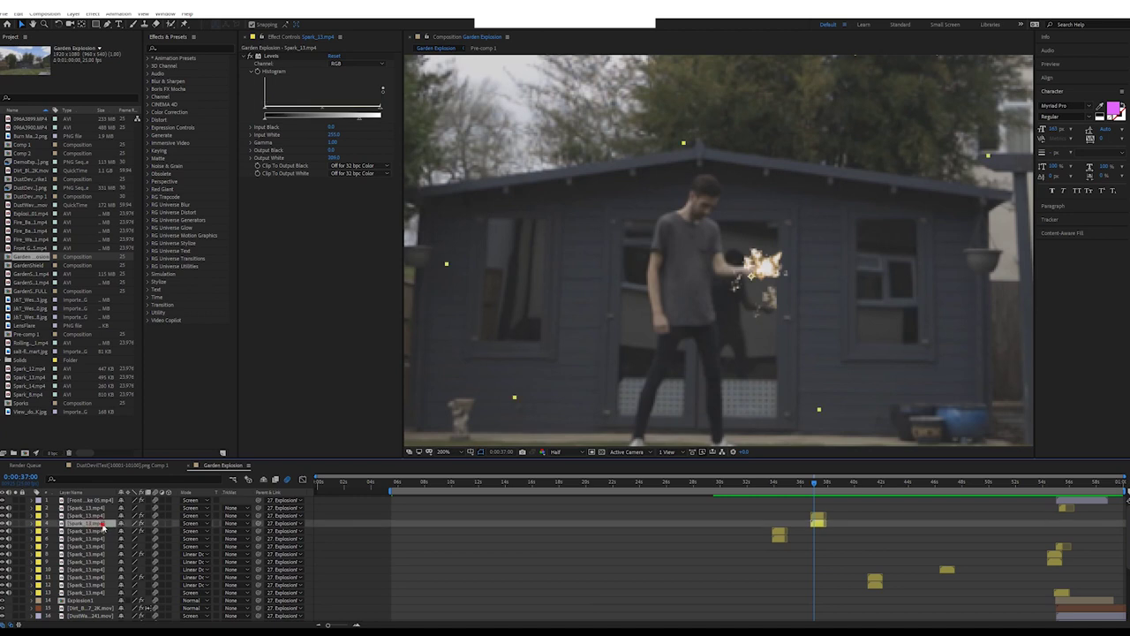
Open the hand spark layer on its own, scrub through its clip, and return to the Garden Explosion composition.
double_click(99, 524)
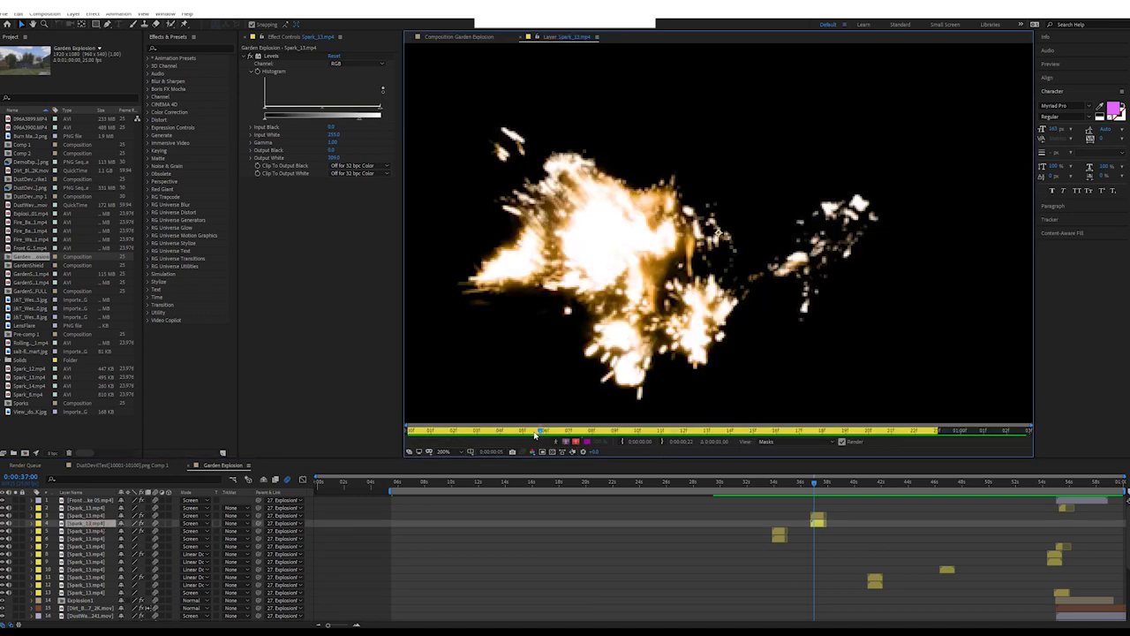
left_click_drag(538, 432, 607, 443)
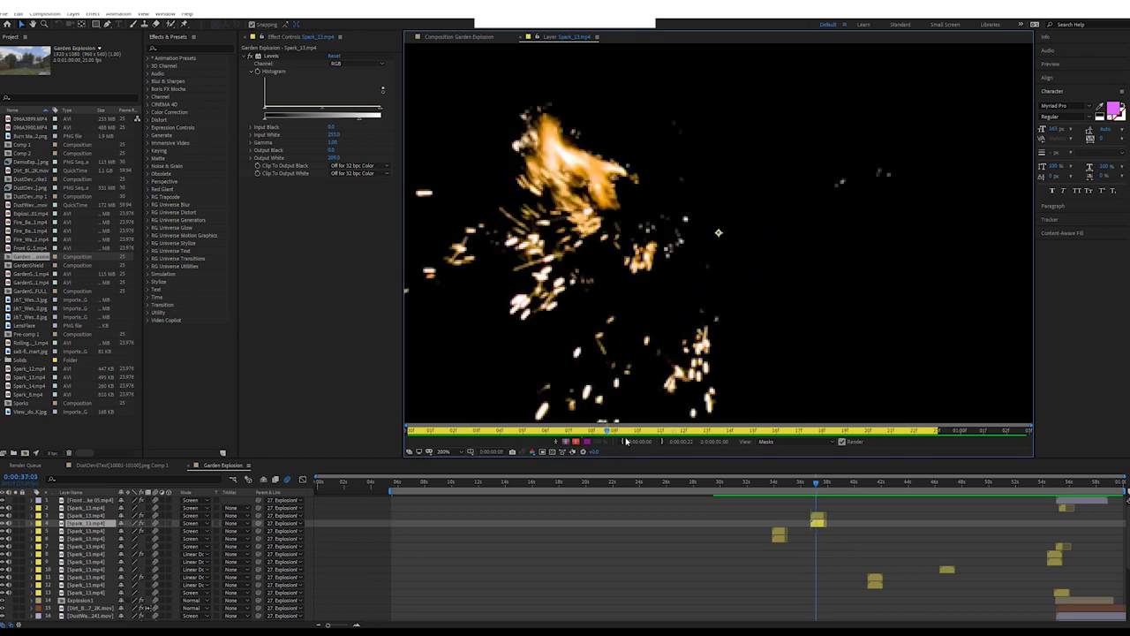
left_click(454, 40)
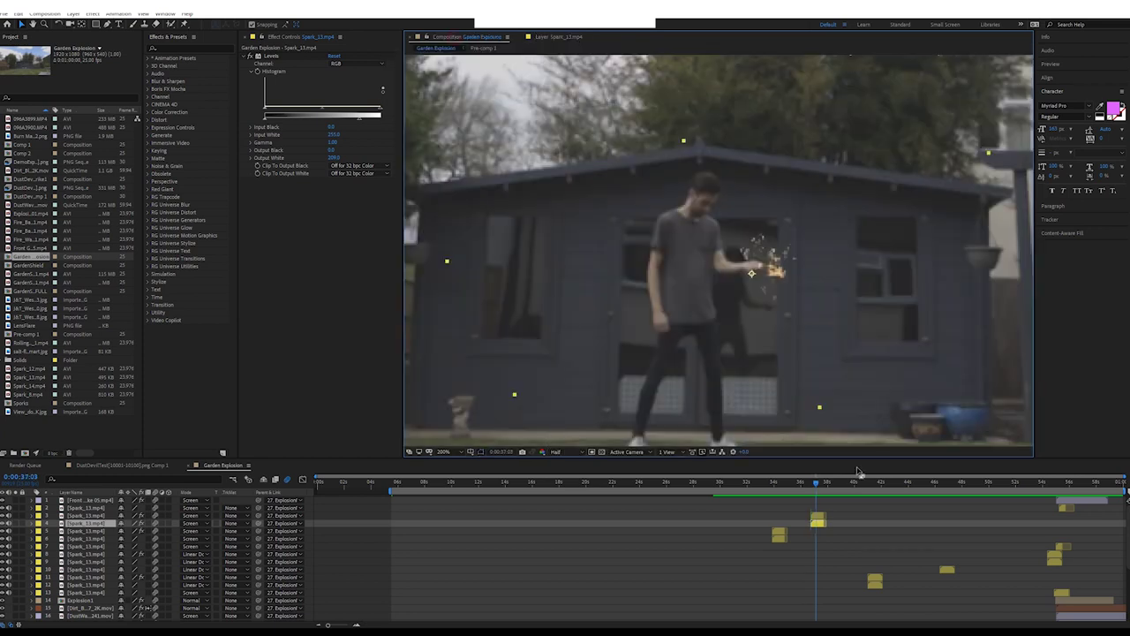
Scrub the composition from 0:00:36:20 to 0:00:37:00 and review the spark in the hand and the layer stack.
left_click(811, 484)
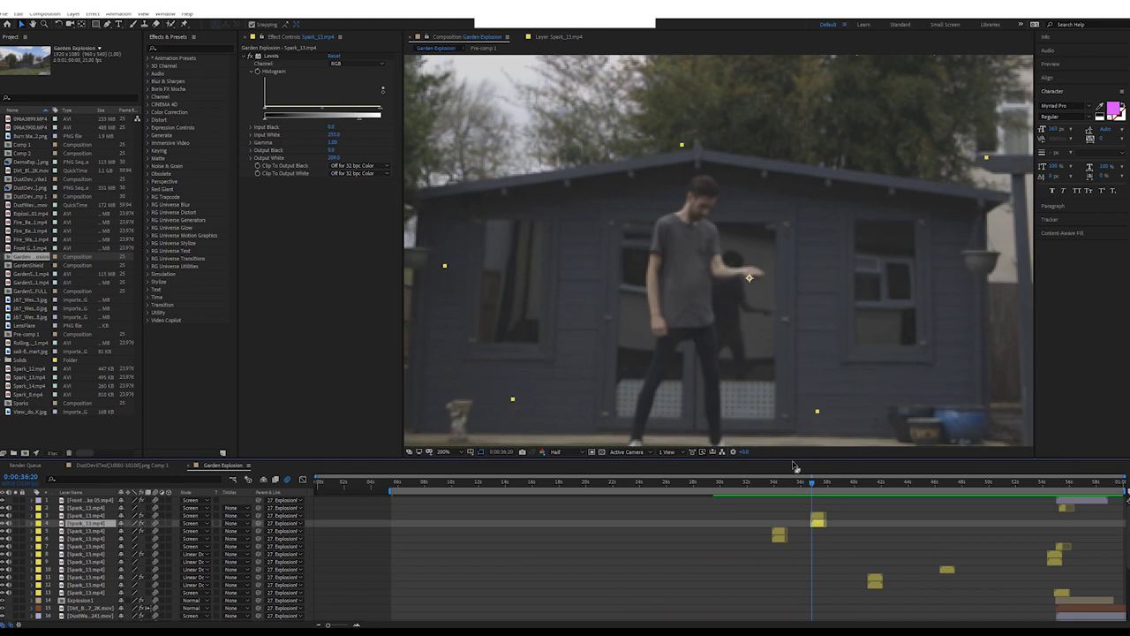
left_click_drag(813, 484, 819, 485)
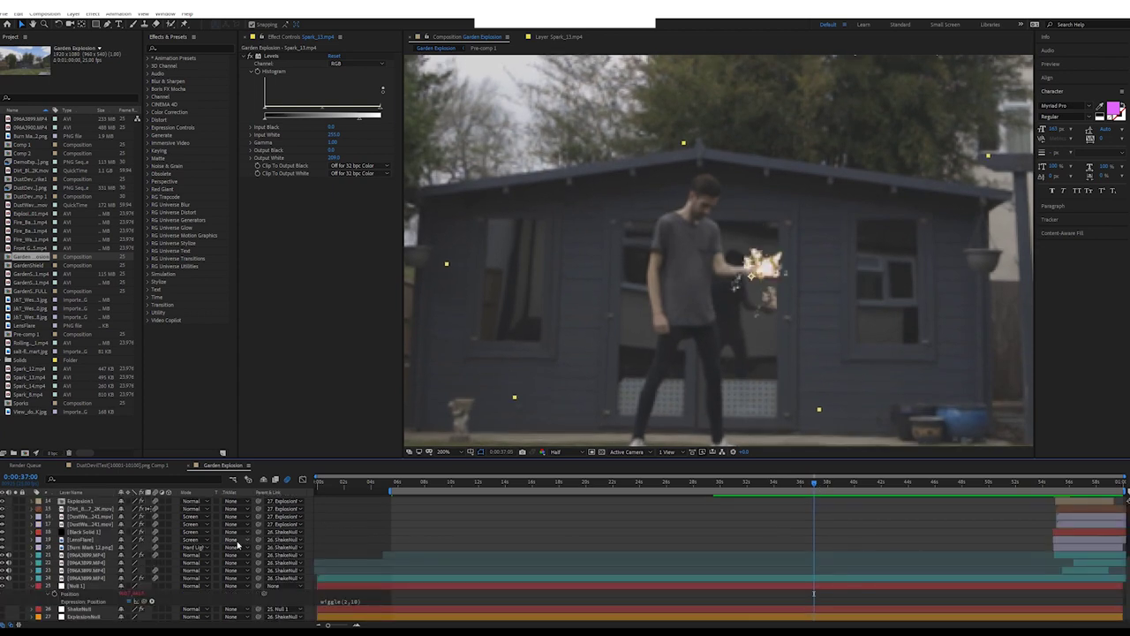
scroll(121, 544, "up", 2)
scroll(96, 557, "down", 2)
scroll(767, 378, "up", 2)
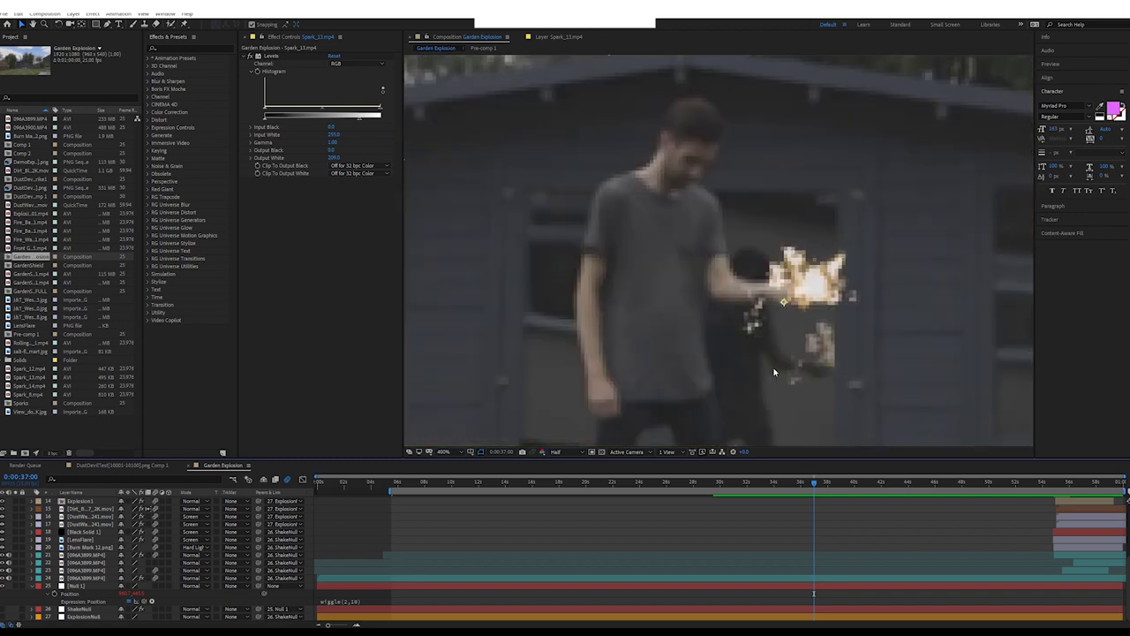
scroll(859, 536, "up", 4)
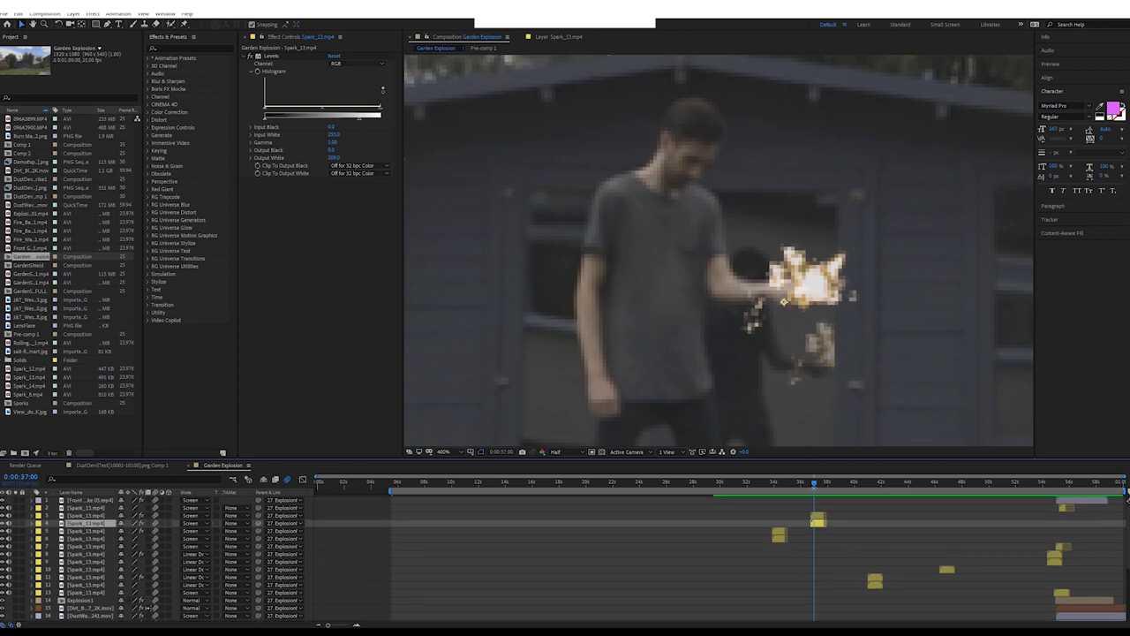
Toggle the reflected spark layer off and on to compare the window reflection, ending at 0:00:36:23.
left_click(21, 517)
left_click(4, 522)
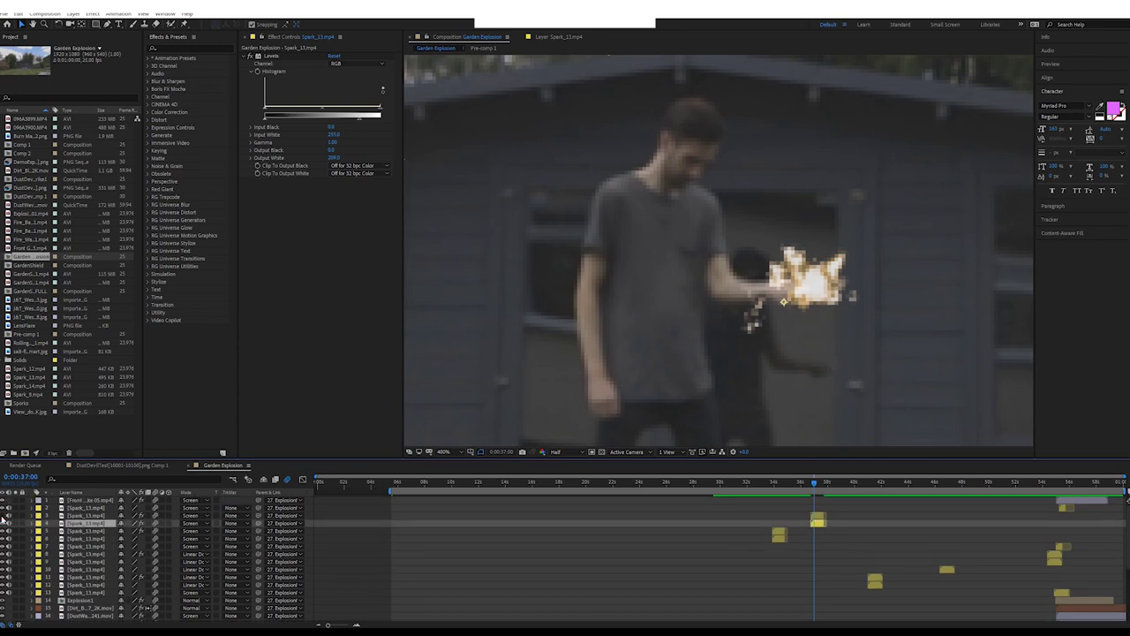
left_click(1, 516)
left_click(2, 517)
left_click_drag(814, 484, 810, 484)
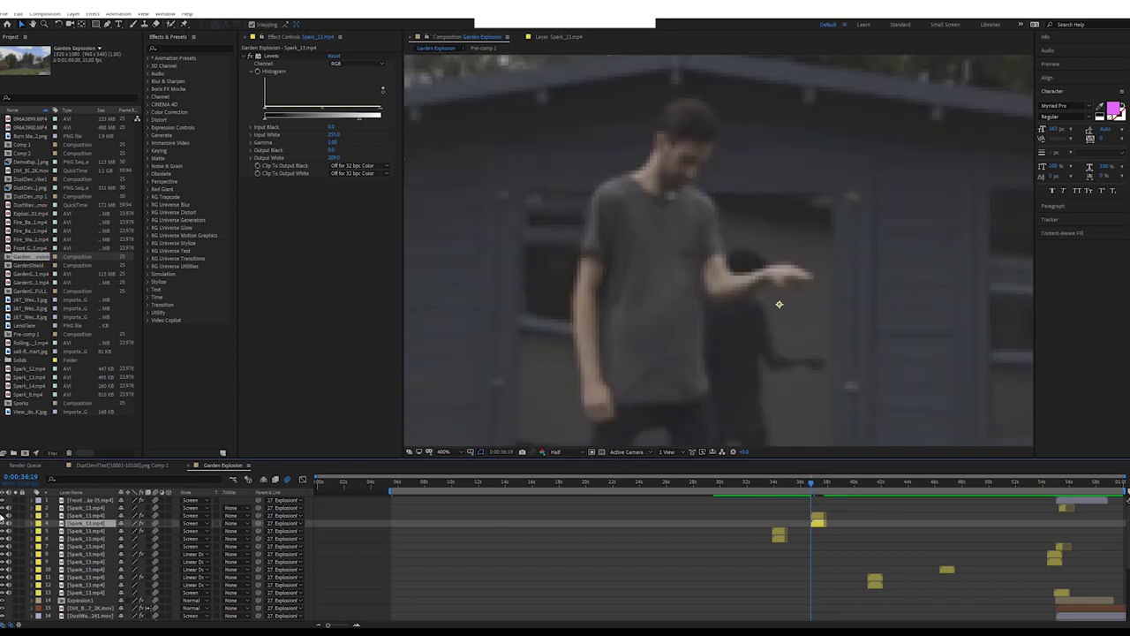
left_click(4, 522)
left_click(601, 505)
left_click_drag(819, 483, 813, 484)
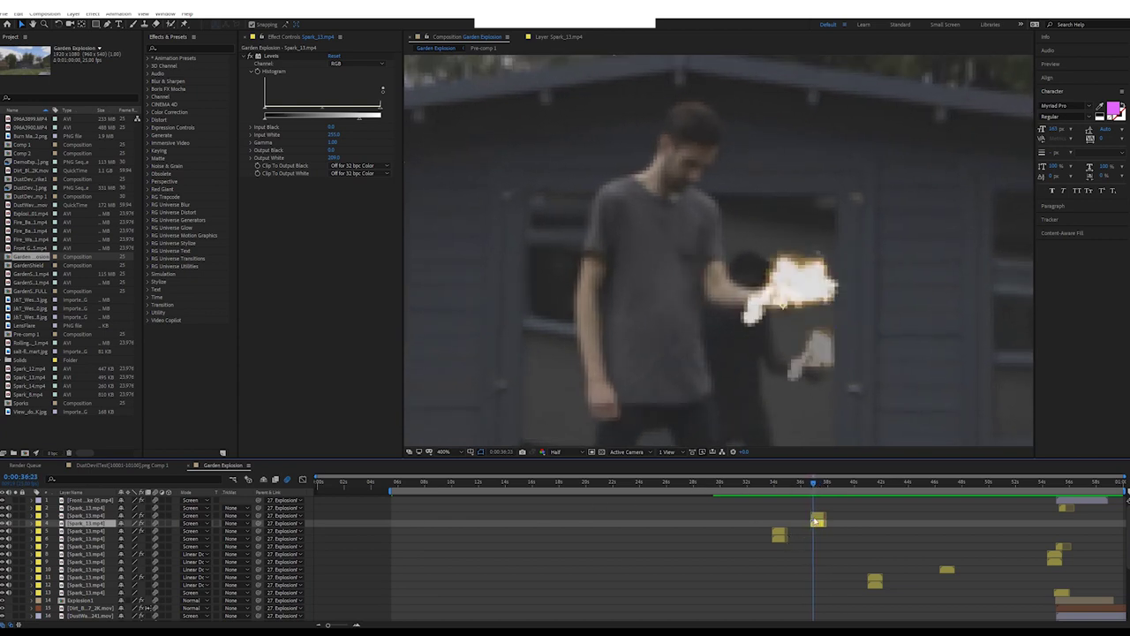
Select the reflected Spark_13.mp4 layer to show its mask over the window, then deselect it.
left_click(817, 323)
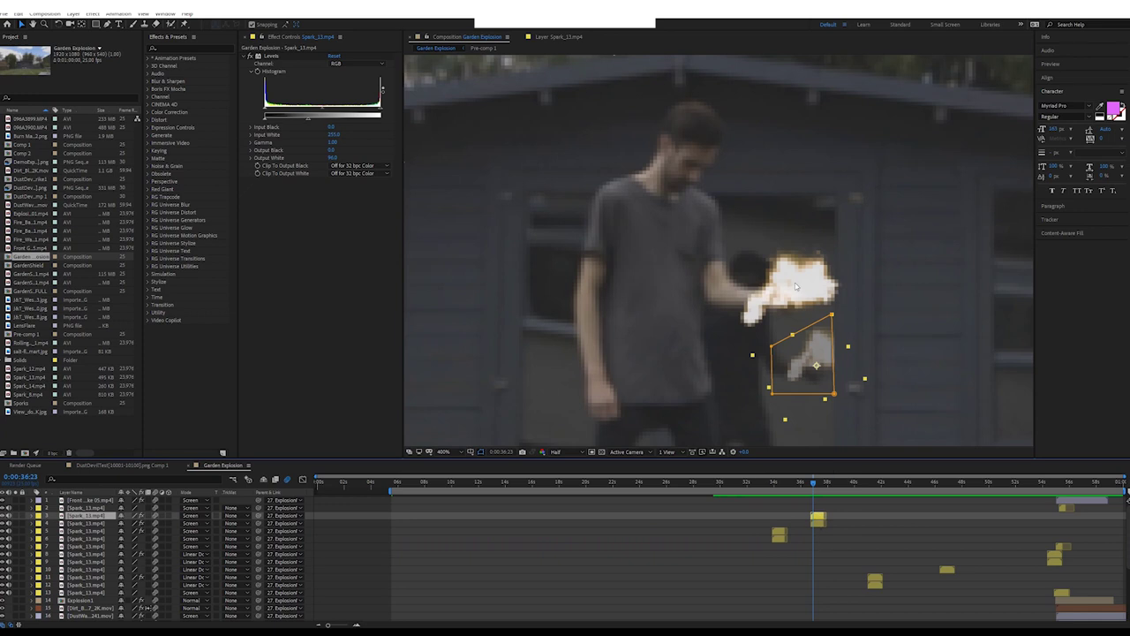
left_click(830, 405)
left_click(816, 517)
left_click(798, 579)
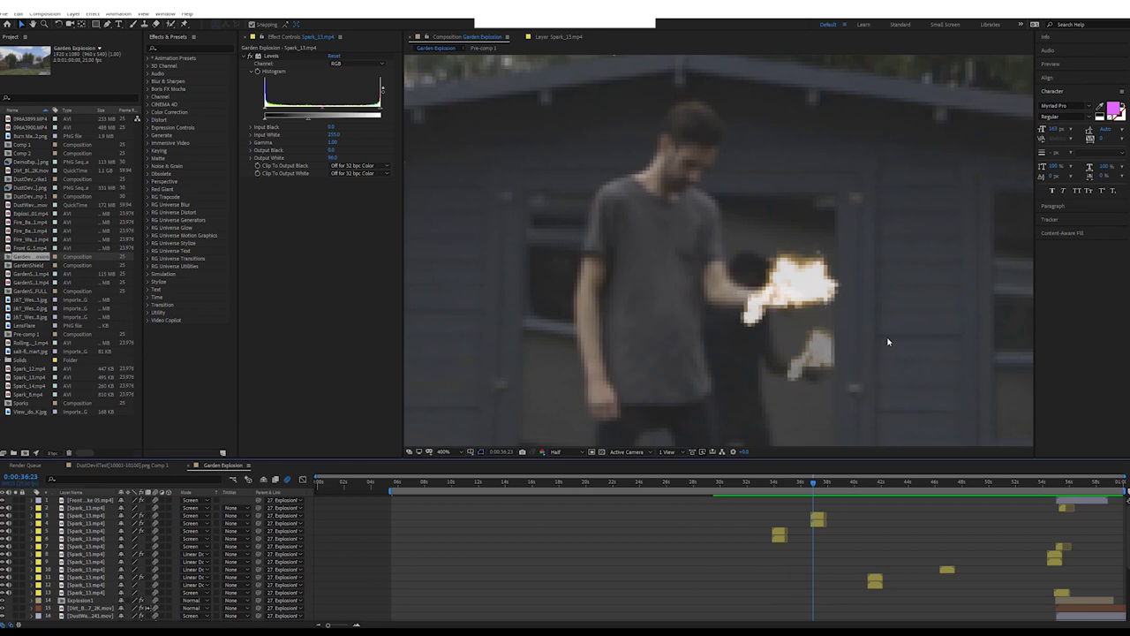
Try different Levels output black and white values on the reflected Spark_13.mp4 layer, finishing with output black 0 and output white 84.
left_click(803, 410)
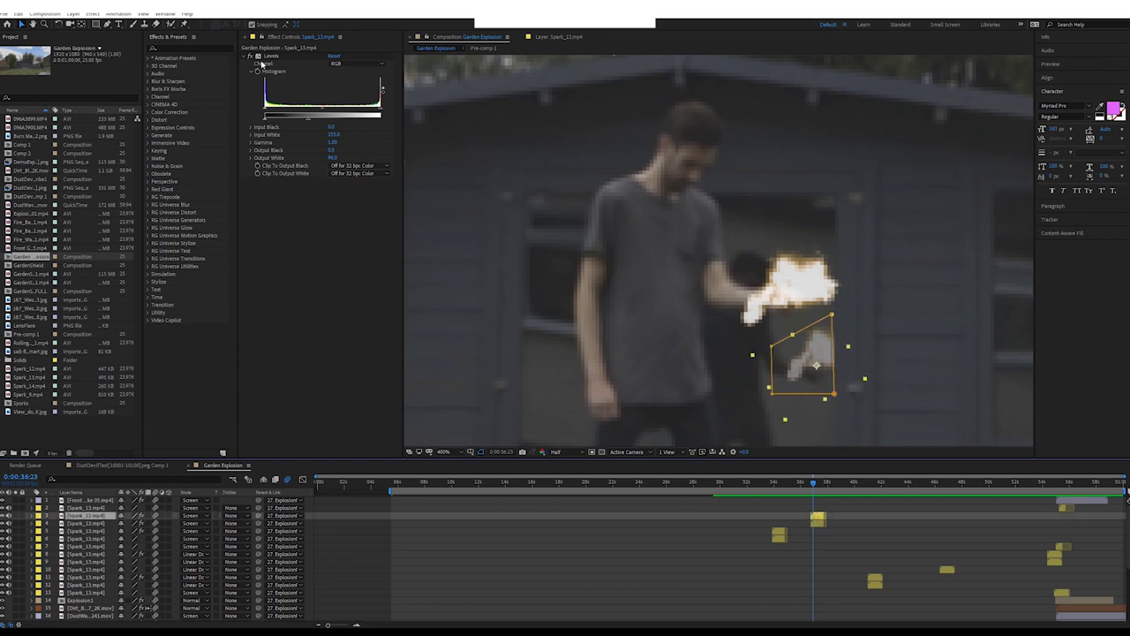
left_click(261, 60)
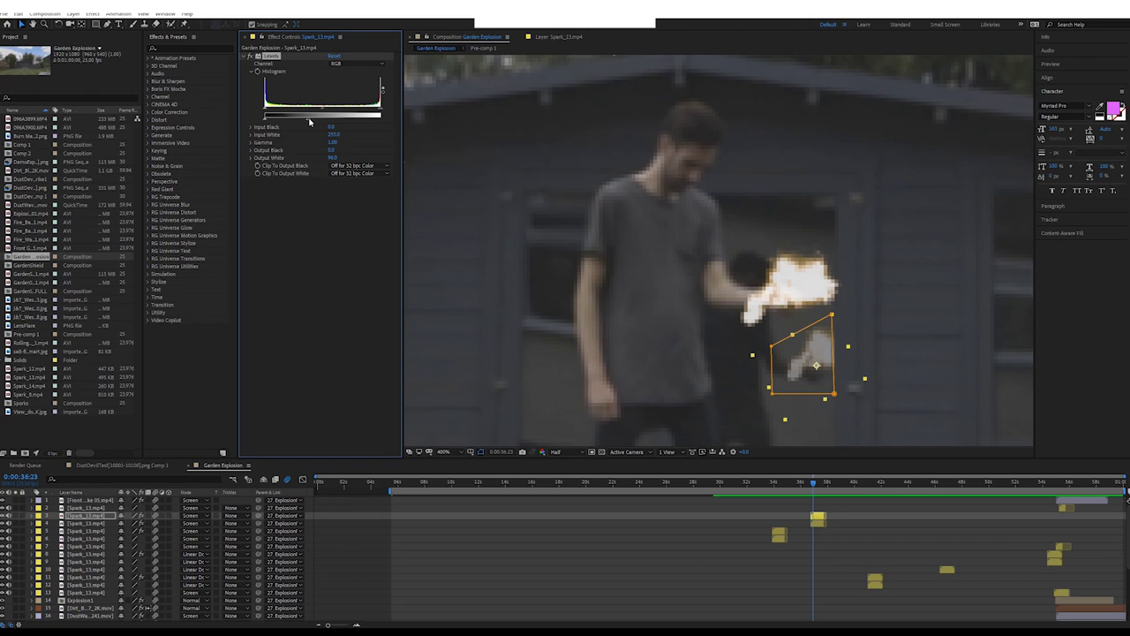
left_click_drag(309, 121, 422, 128)
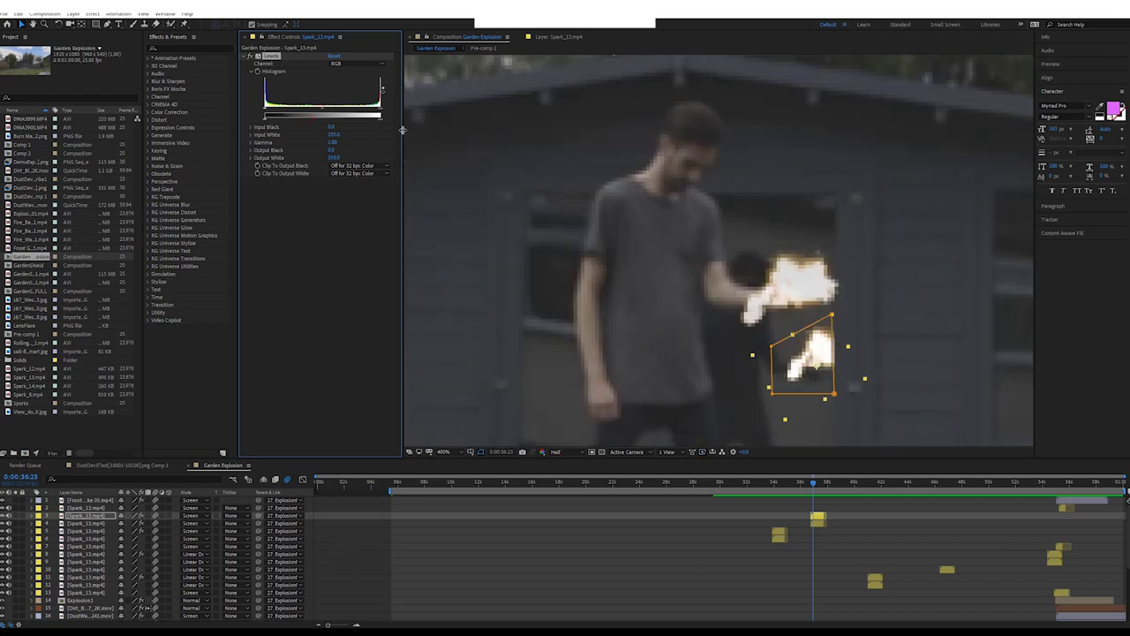
left_click(295, 119)
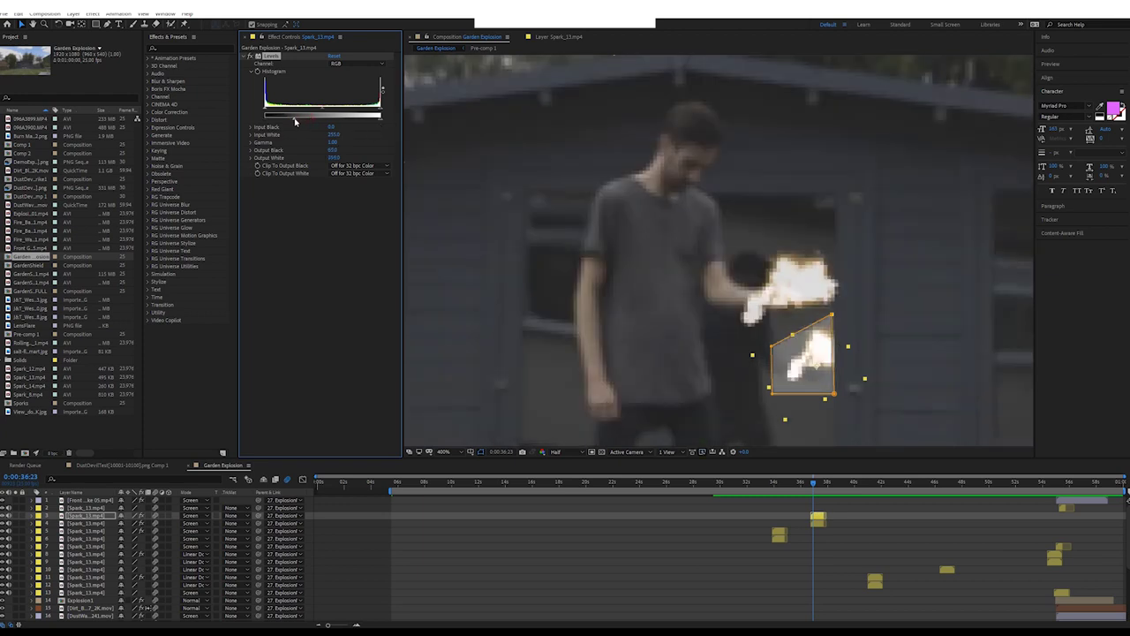
left_click_drag(295, 119, 263, 118)
left_click_drag(380, 123, 310, 119)
left_click(833, 563)
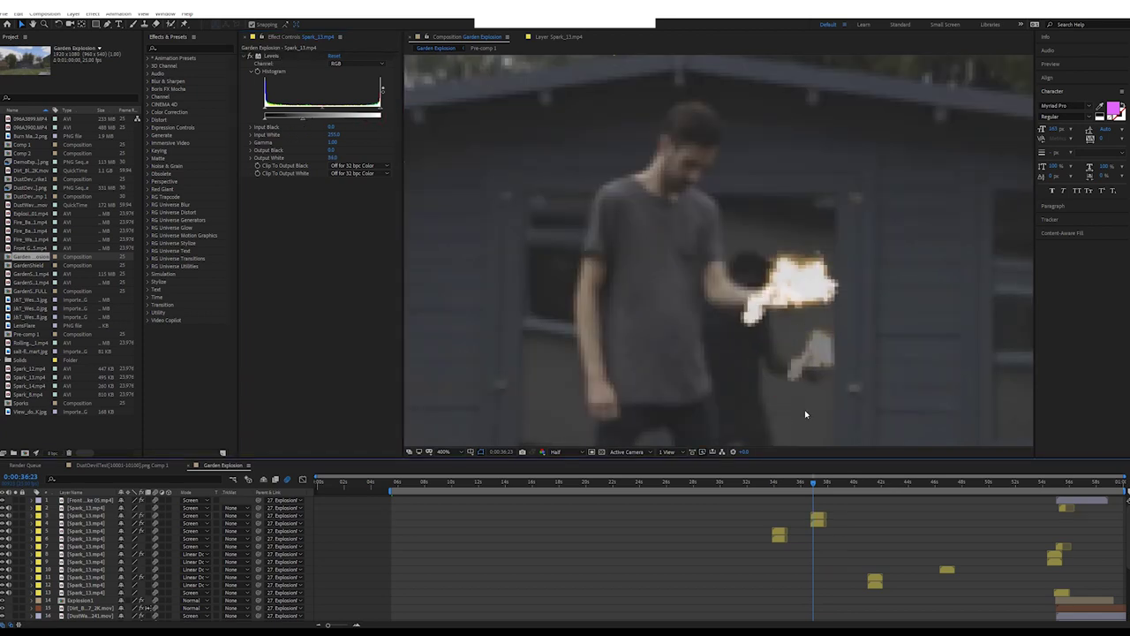
Fit the whole composition in the viewer and scrub from 0:00:36:23 to 0:00:53:00.
scroll(777, 404, "down", 1)
left_click(444, 451)
left_click(460, 461)
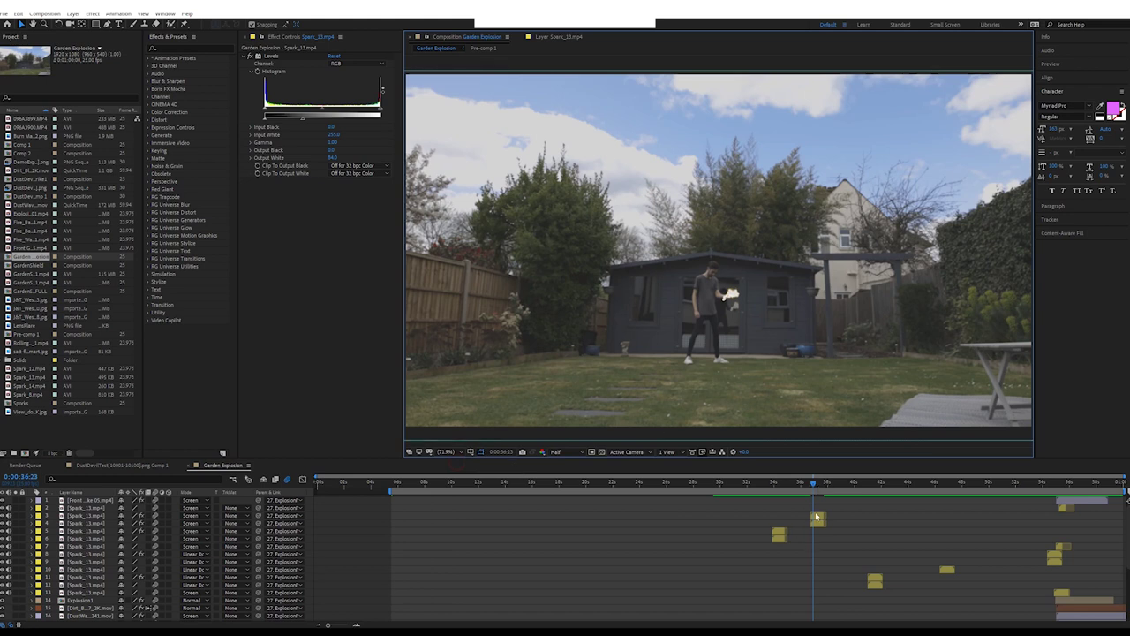
left_click(890, 482)
left_click_drag(945, 482, 1029, 493)
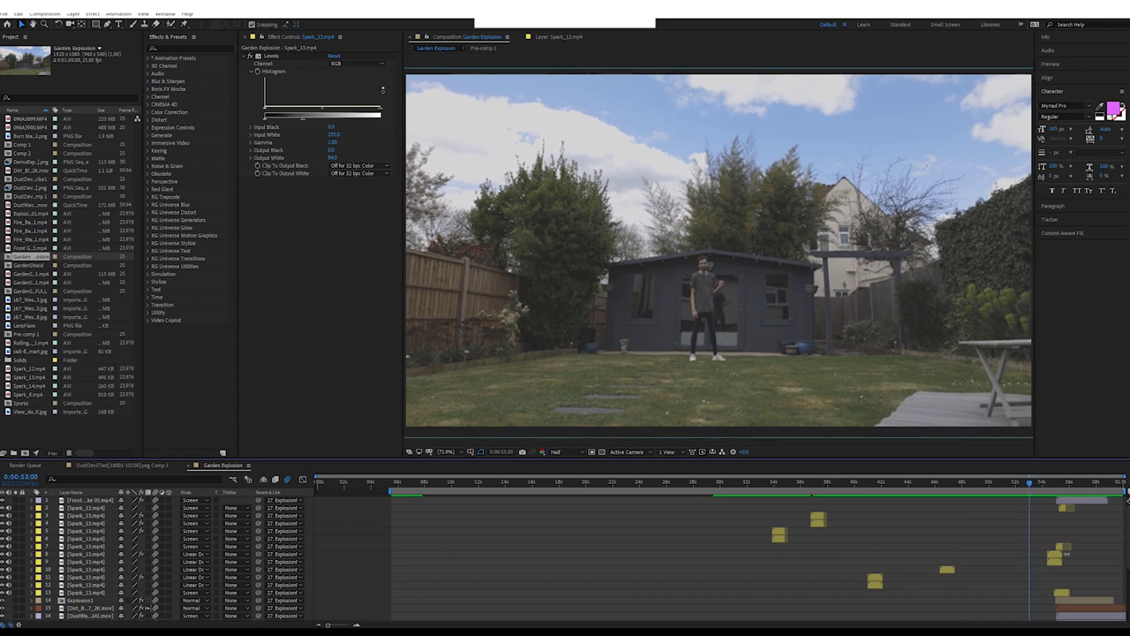
Enlarge the timeline area to show the layer stack down to the null layers with the wiggle expression.
scroll(1066, 554, "up", 3, "alt")
scroll(978, 560, "down", 2, "alt")
scroll(977, 561, "down", 3)
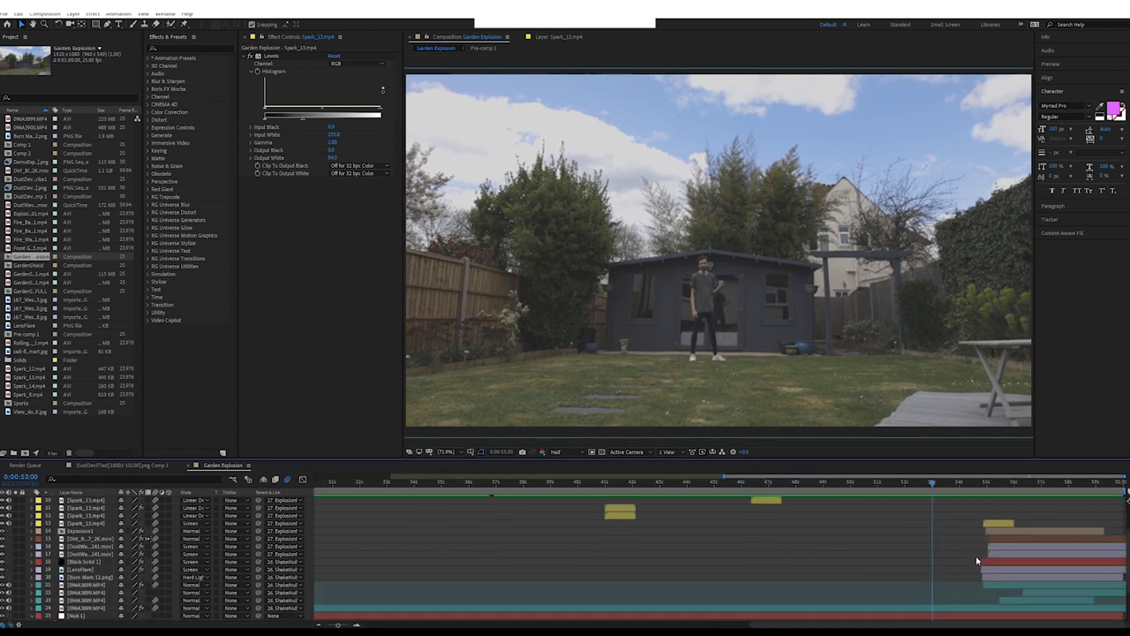
scroll(977, 561, "down", 1)
scroll(976, 560, "down", 2, "alt")
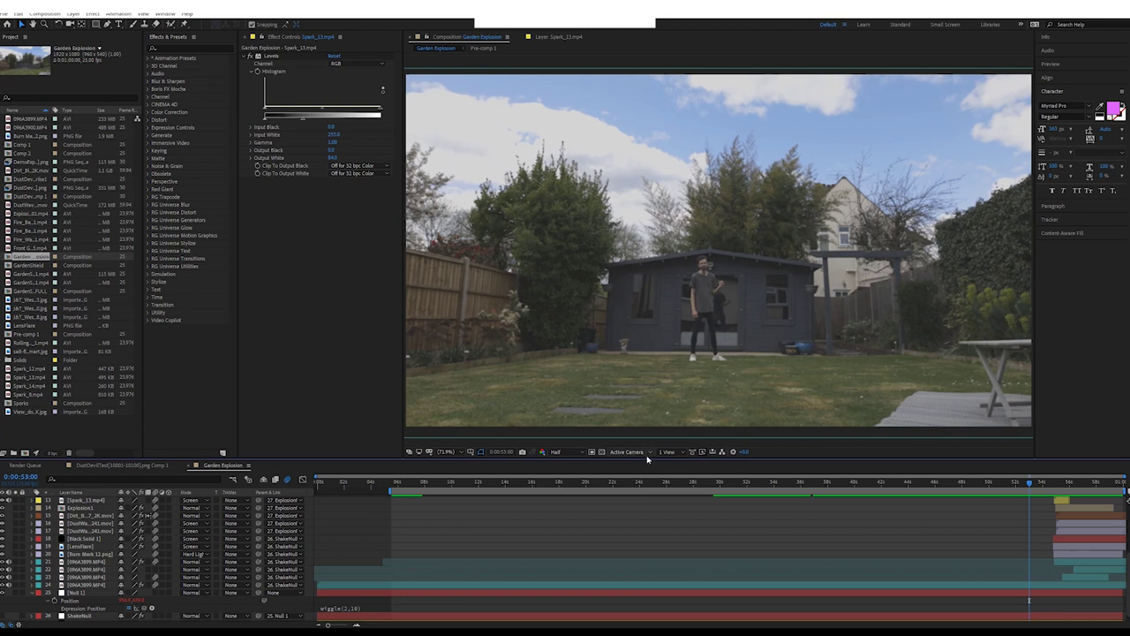
left_click_drag(647, 459, 654, 364)
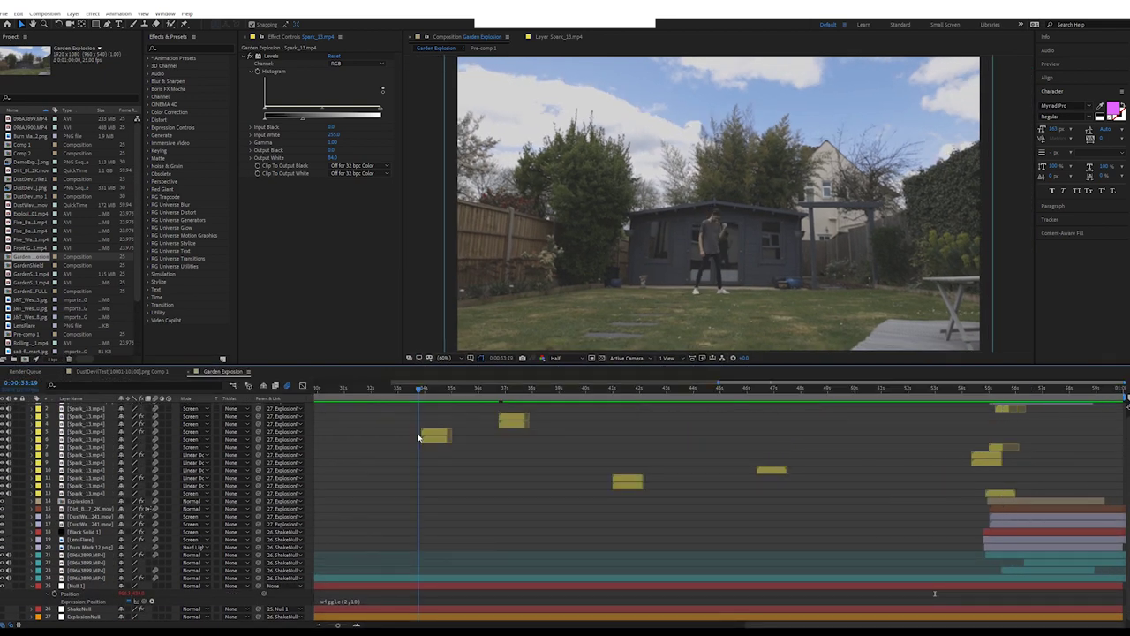
Scrub through the Spark_13.mp4 clips to review the hand sparks, ending at 0:00:54:10 just before the explosion layers.
left_click_drag(419, 436, 951, 462)
left_click(385, 439)
key("minus")
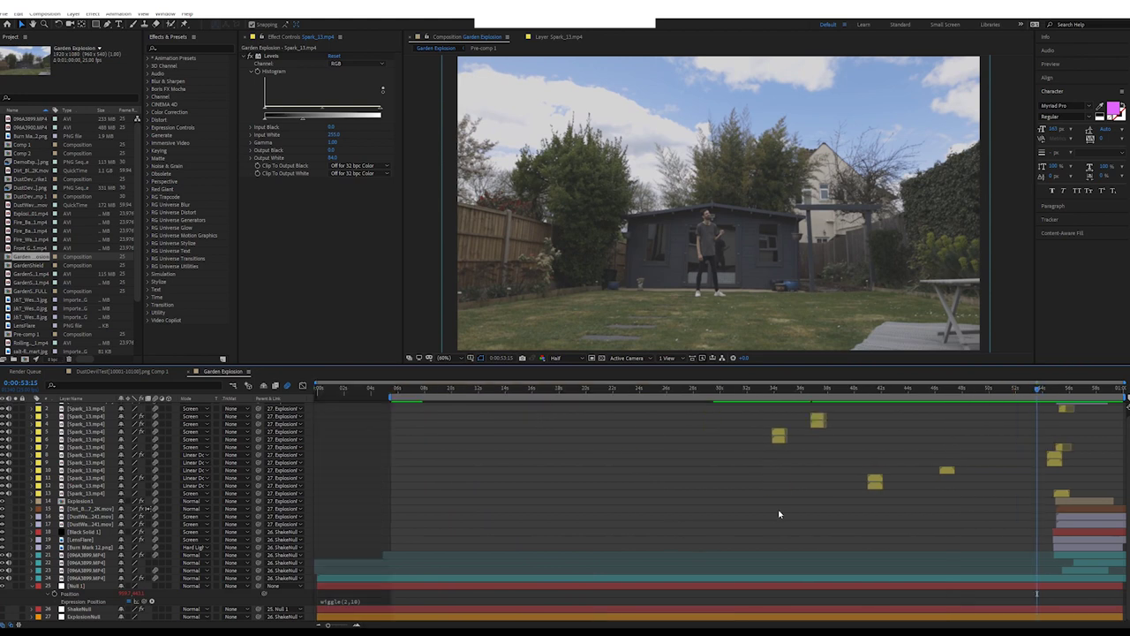
left_click_drag(1049, 392, 948, 466)
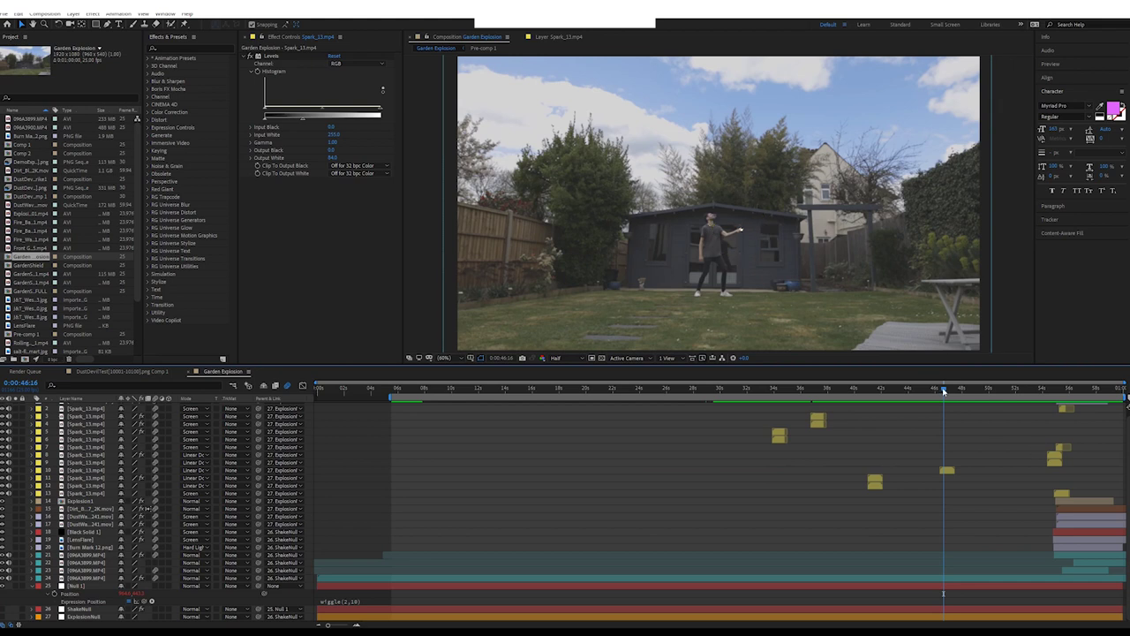
left_click_drag(943, 389, 1047, 390)
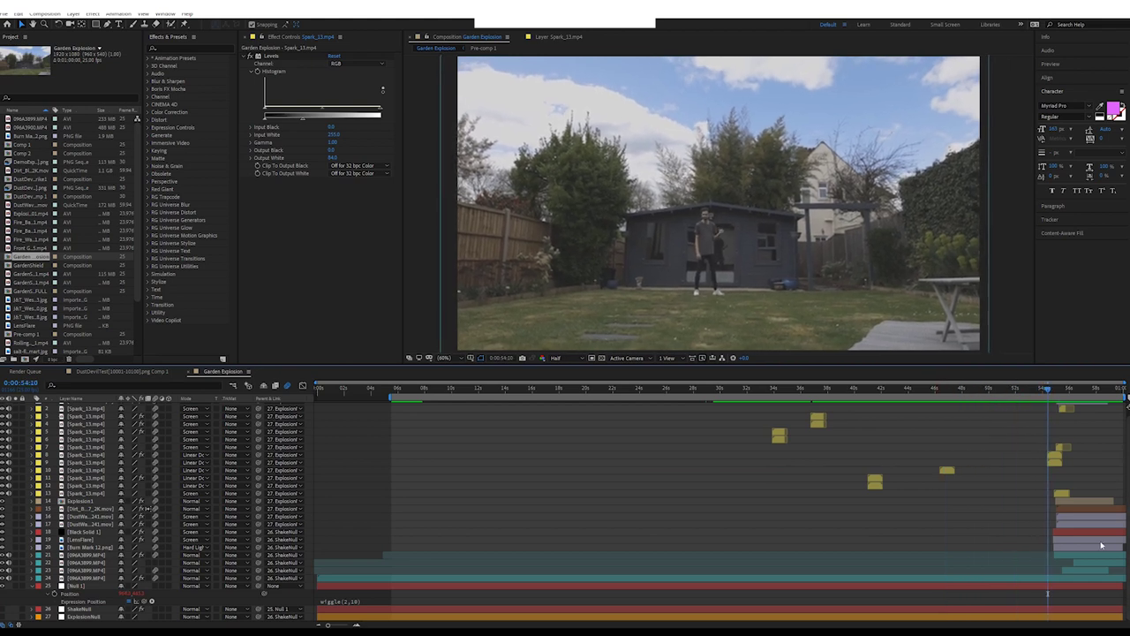
Preview the composition from 0:00:54:10 to review the hand spark leading into the explosion.
scroll(1027, 538, "up", 5, "alt")
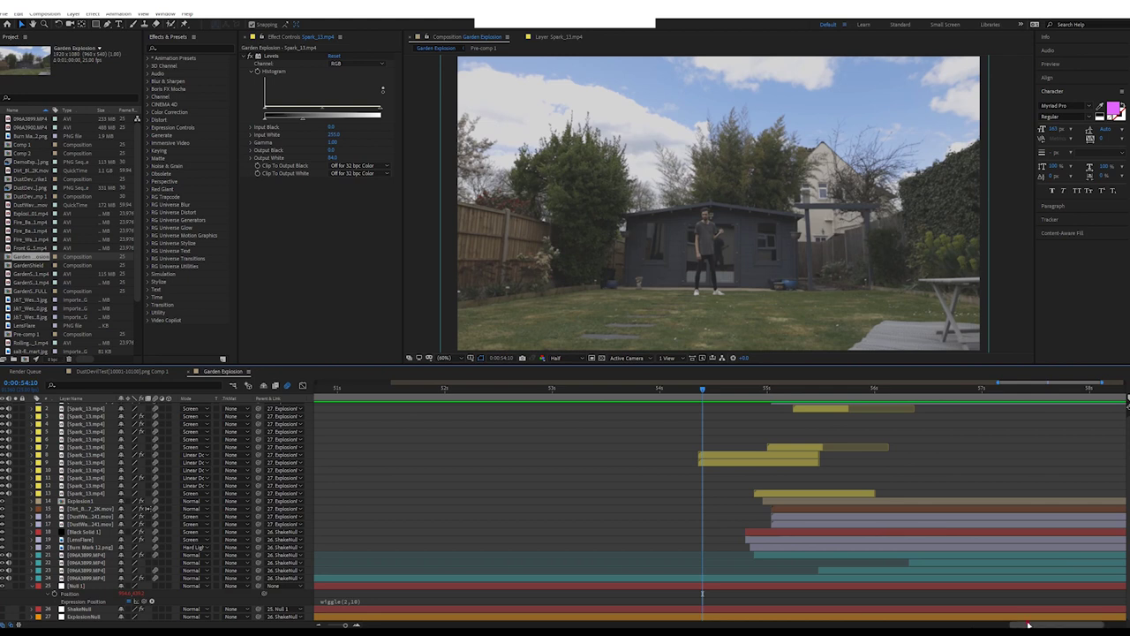
left_click_drag(1029, 624, 1054, 624)
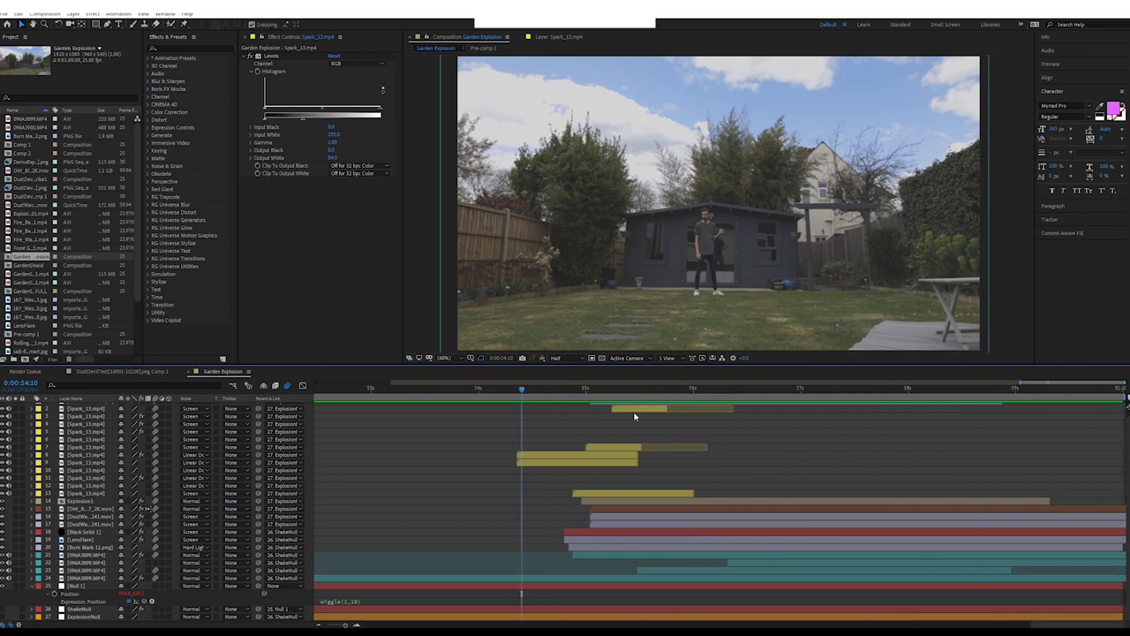
left_click_drag(531, 390, 523, 394)
key("space")
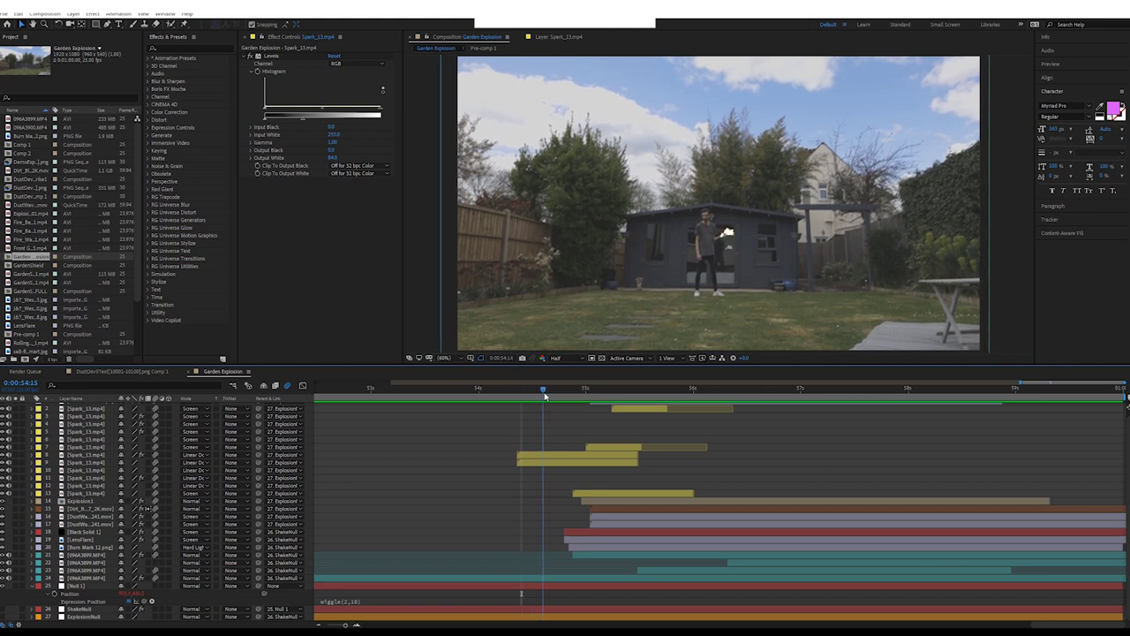
Select the Black Solid 1 layer and expand Saber's Customize Core settings to examine the beam's start and end offset keyframes.
left_click(91, 533)
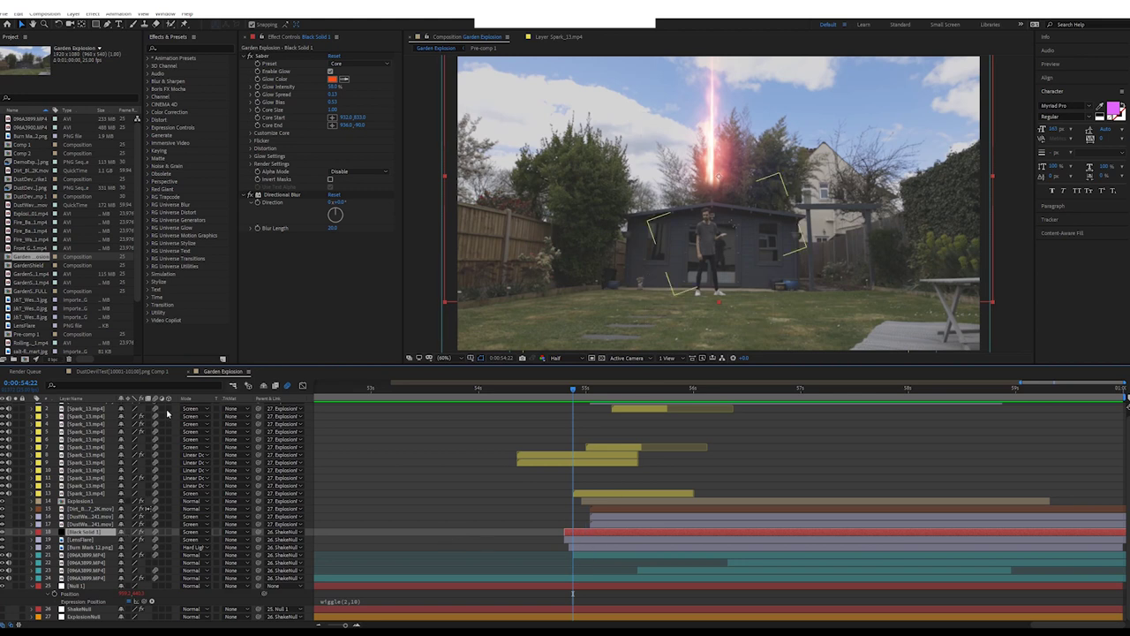
left_click(281, 115)
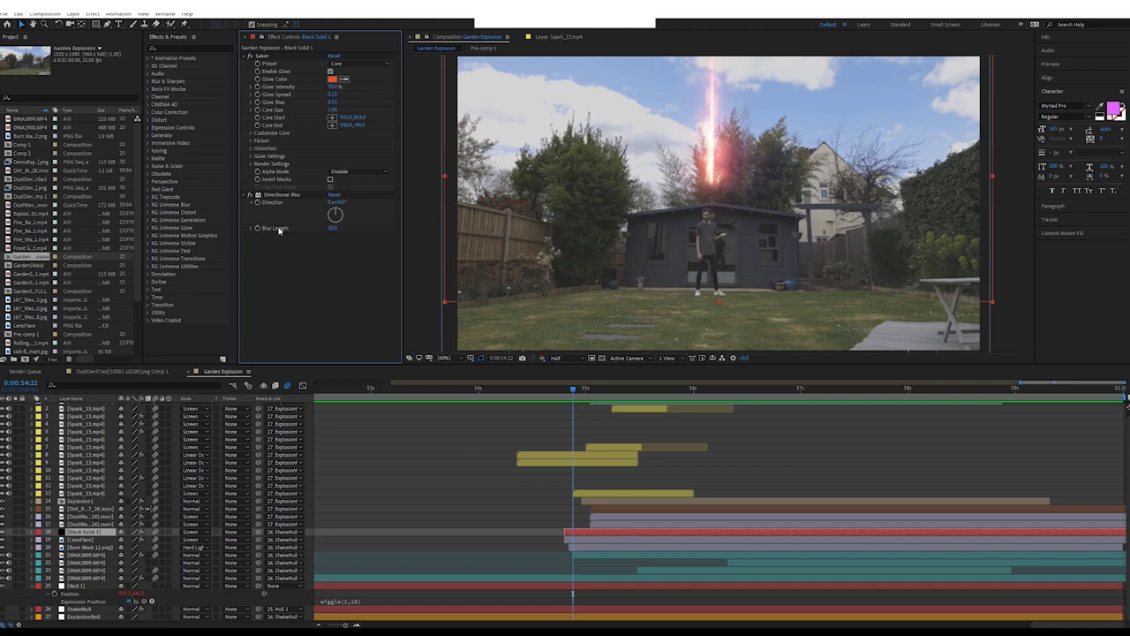
left_click(252, 133)
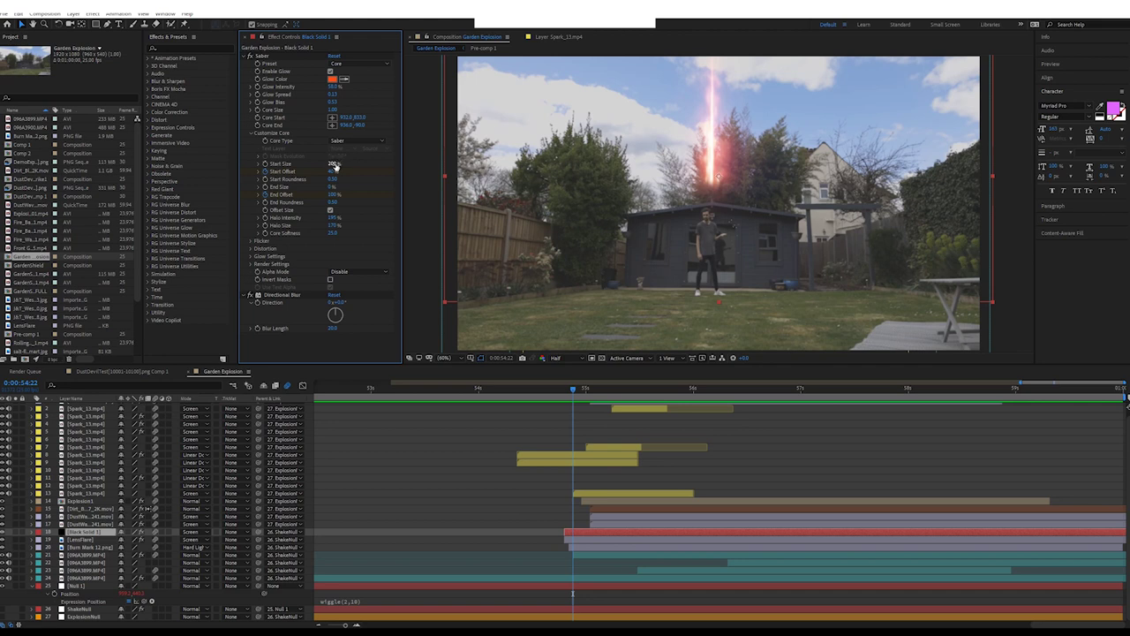
mouse_move(332, 164)
left_mouse_down()
mouse_move(279, 171)
mouse_move(337, 164)
left_mouse_up()
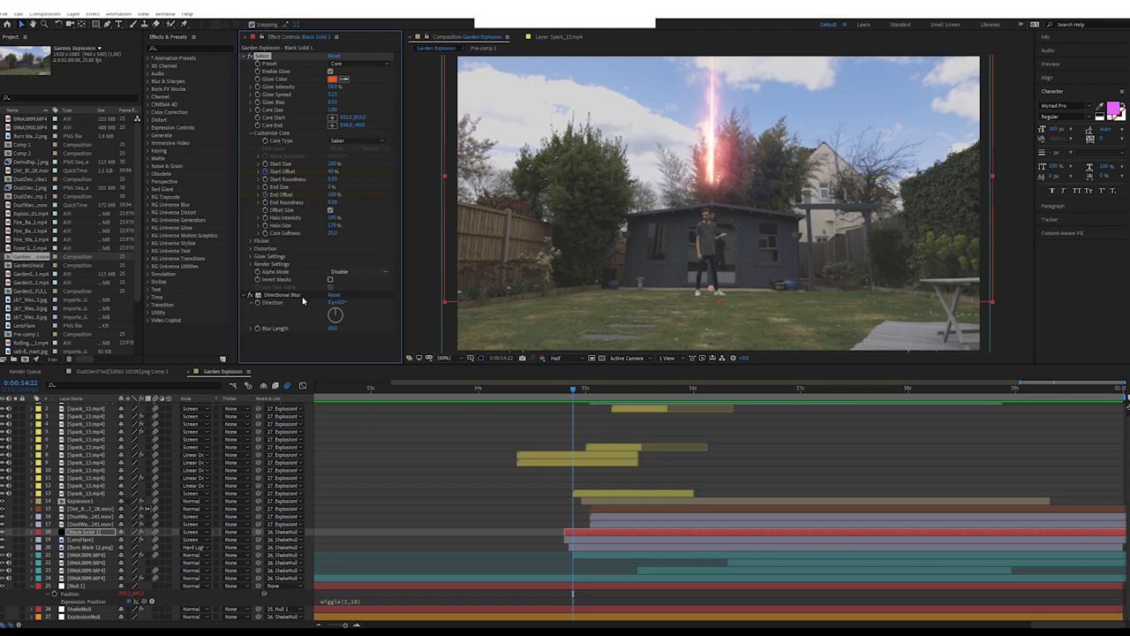
Deselect the beam layer and scrub from 0:00:54:22 to 0:00:55:15 to review the beam impact and the growing explosion.
left_click(583, 422)
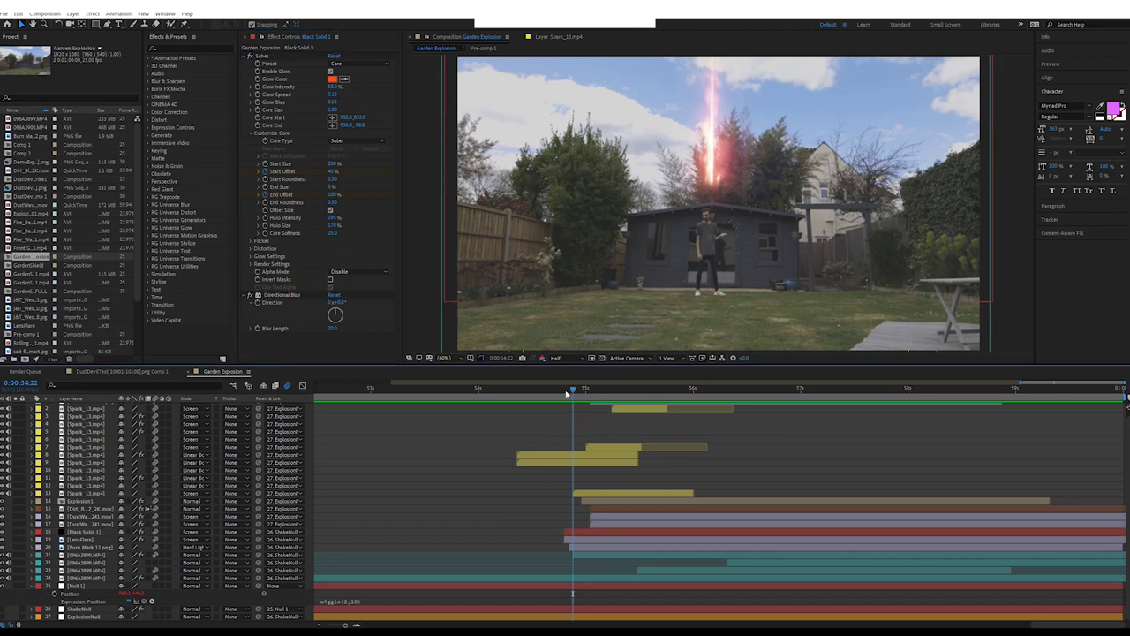
left_click_drag(572, 392, 584, 395)
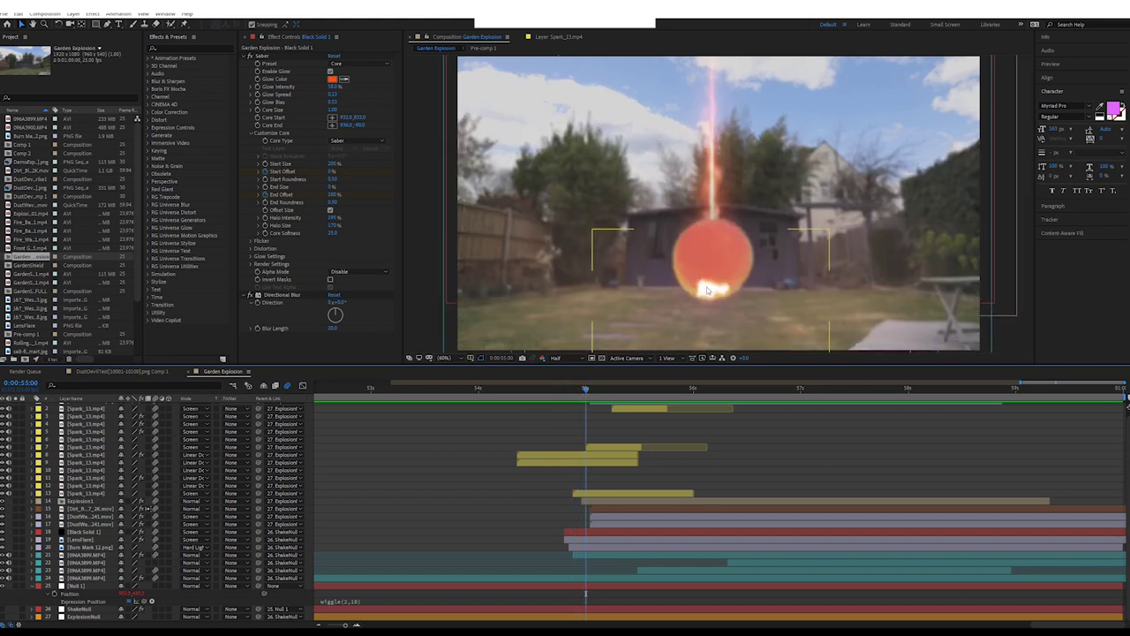
left_click_drag(585, 389, 652, 409)
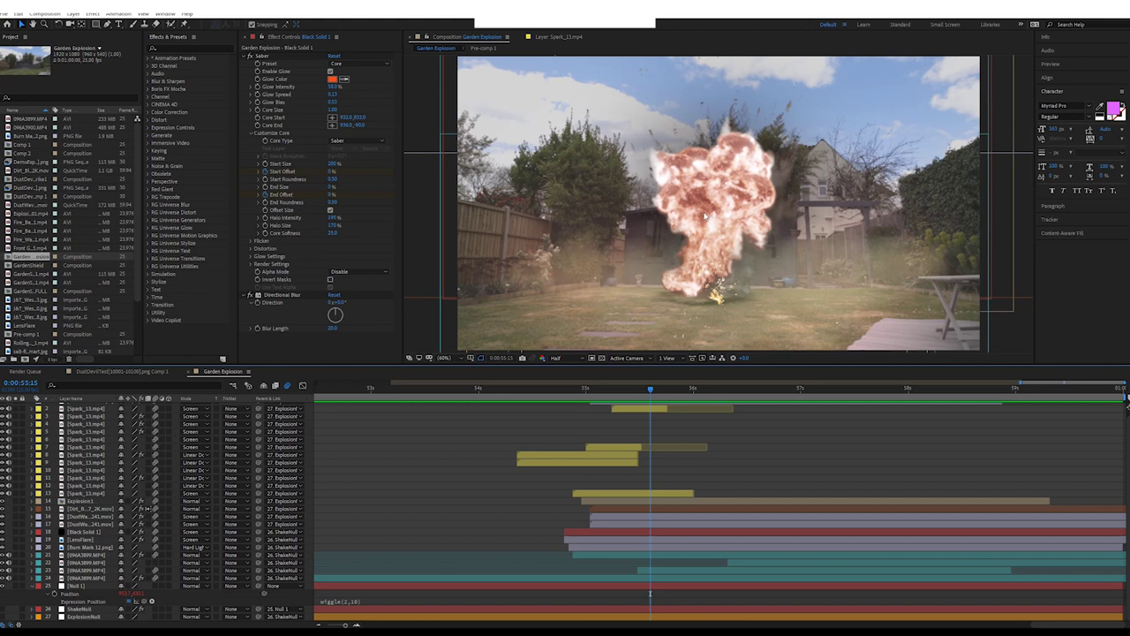
Try a Master Hue of about 313° on the Explosion1 layer's Hue/Saturation effect and return it to about 356°.
left_click(97, 502)
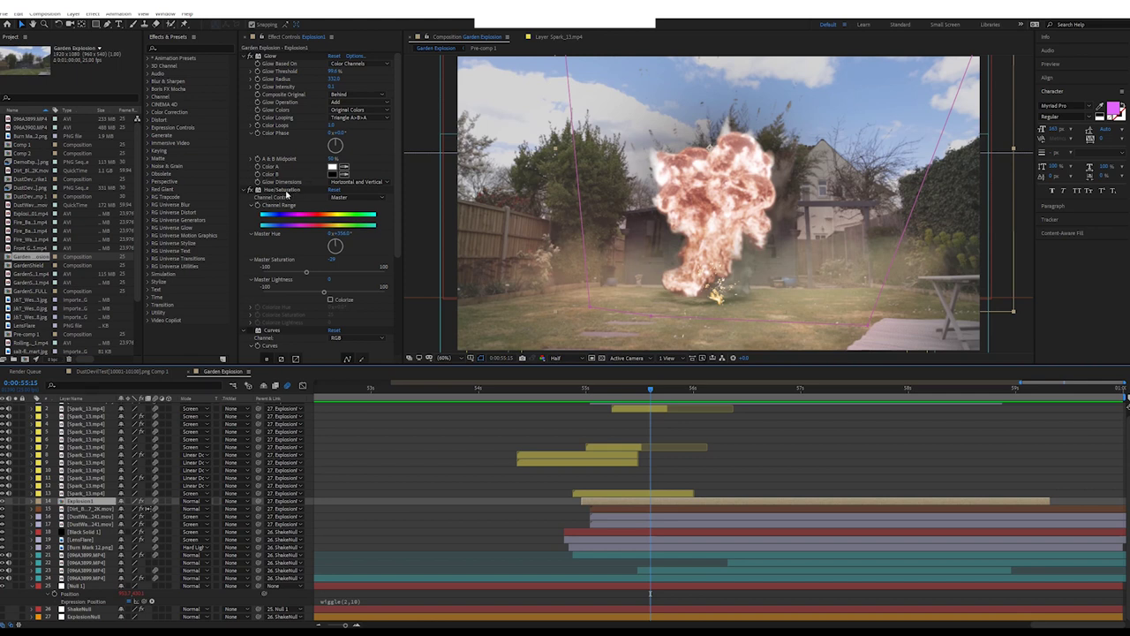
left_click(284, 190)
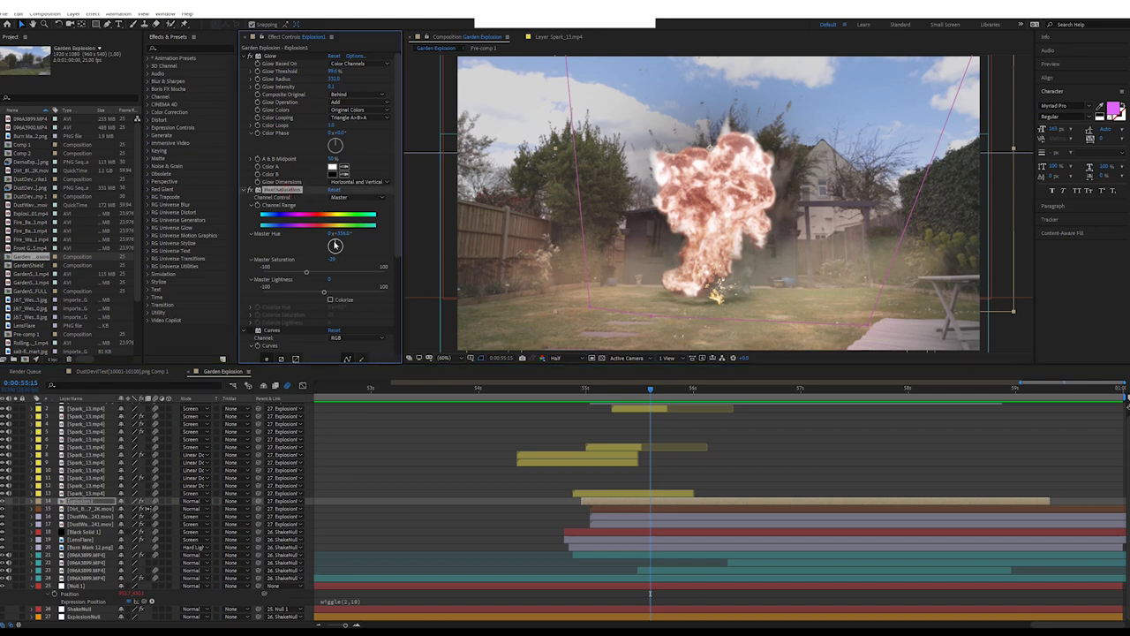
left_click_drag(335, 245, 331, 247)
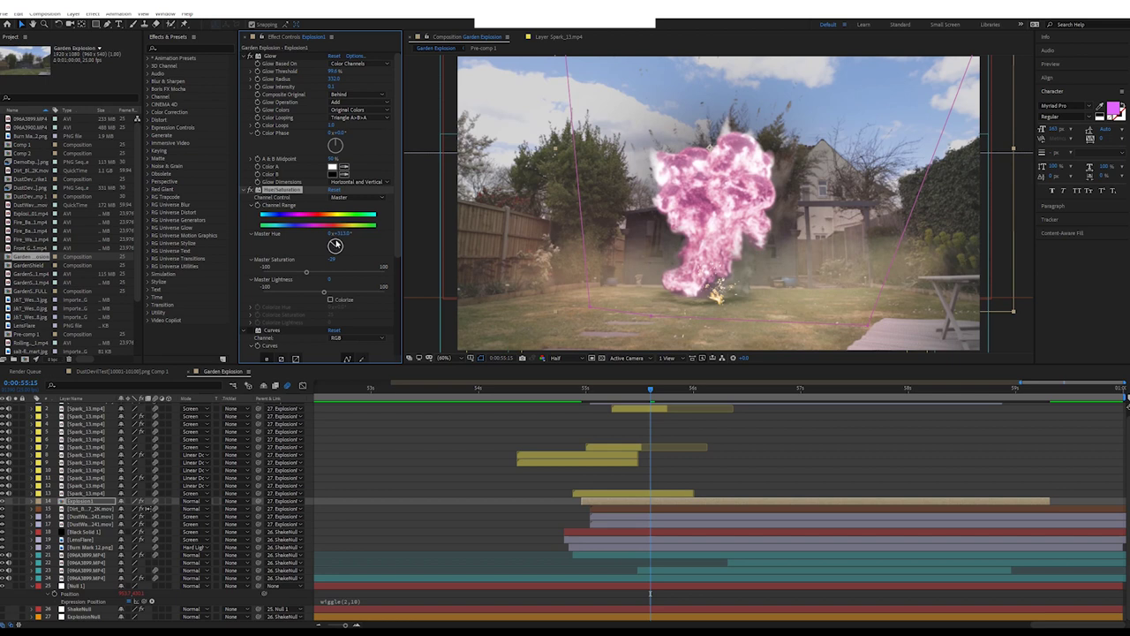
left_click_drag(335, 244, 338, 241)
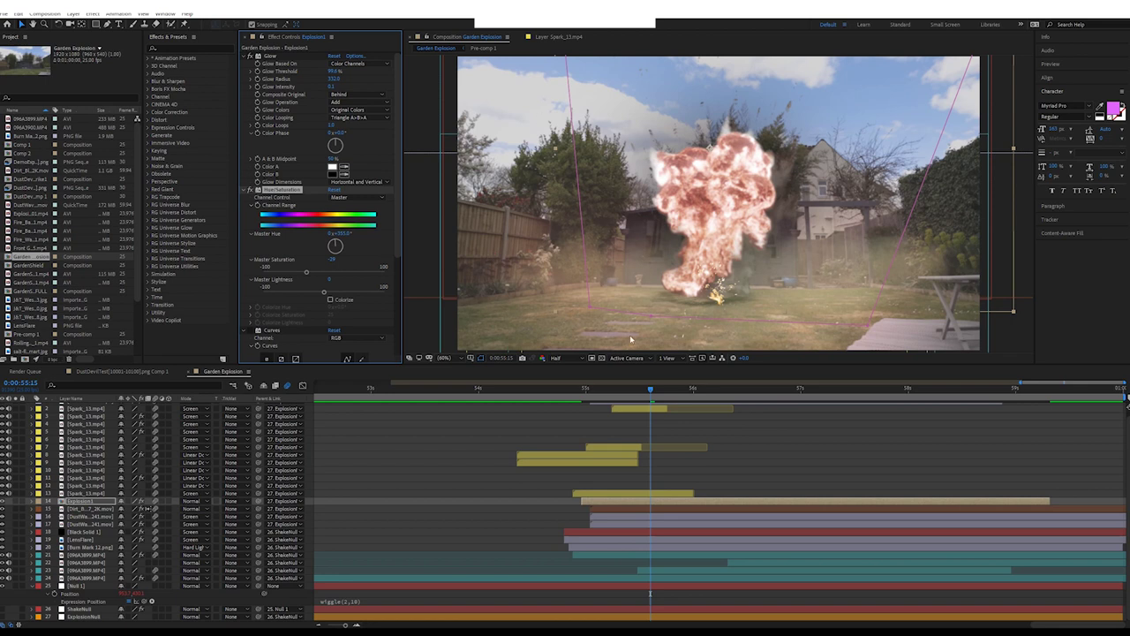
left_click_drag(334, 244, 336, 240)
Toggle the Explosion1 layer's Curves effect on and off to compare the explosion's brightness and colour, leaving it off.
scroll(257, 199, "down", 4)
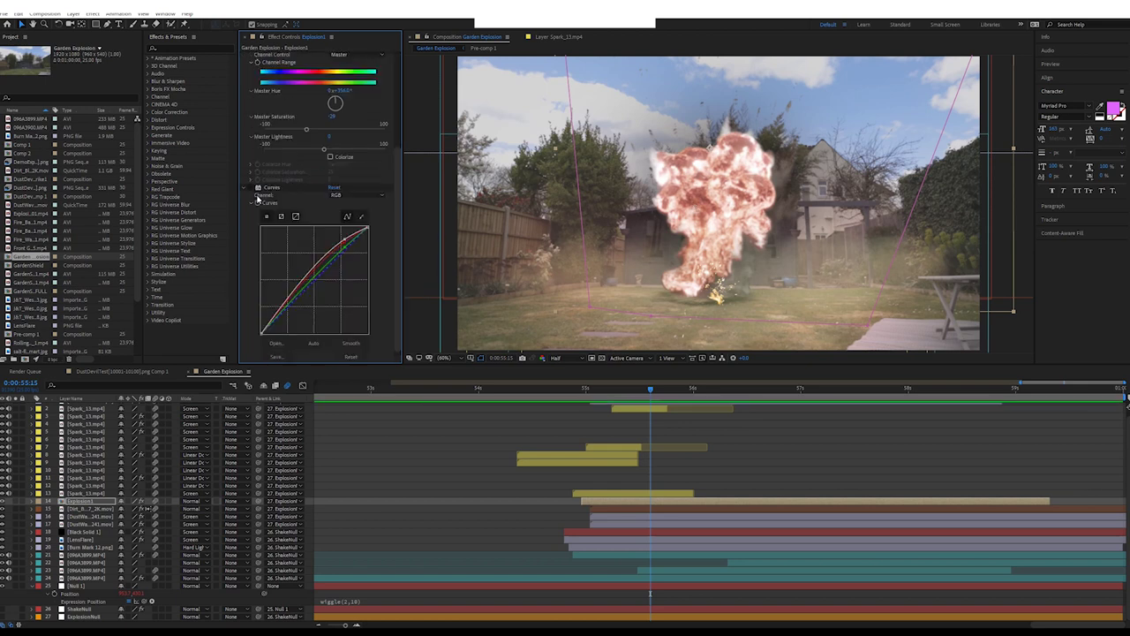
left_click(255, 188)
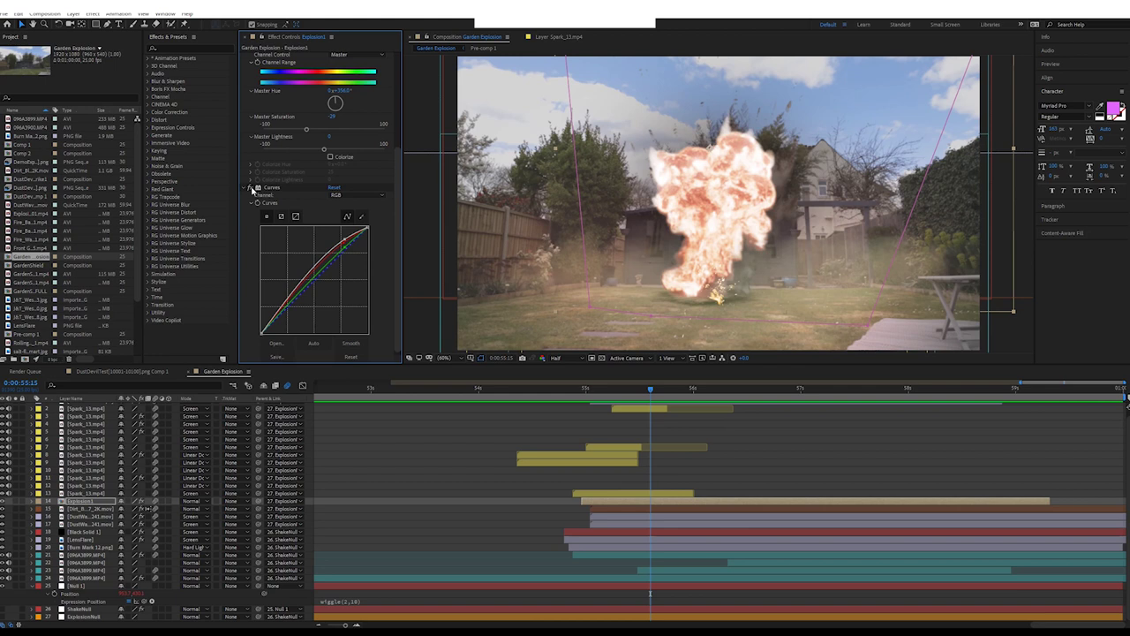
left_click(256, 188)
left_click(255, 188)
left_click(255, 188)
left_click(255, 188)
left_click(256, 188)
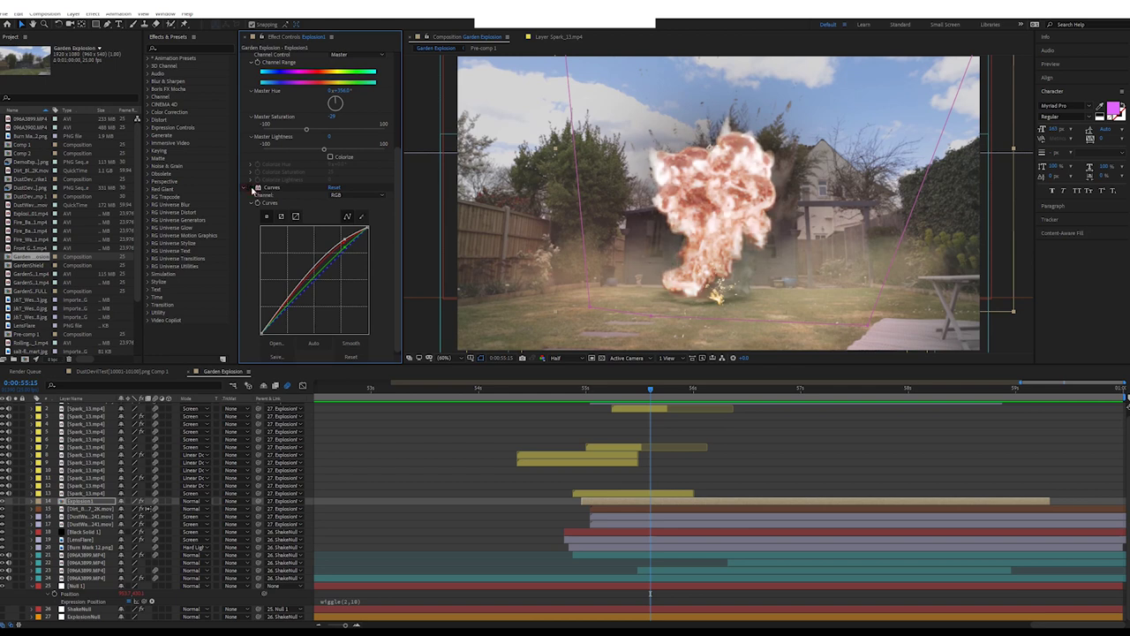
left_click(255, 188)
left_click(255, 188)
scroll(384, 274, "down", 1)
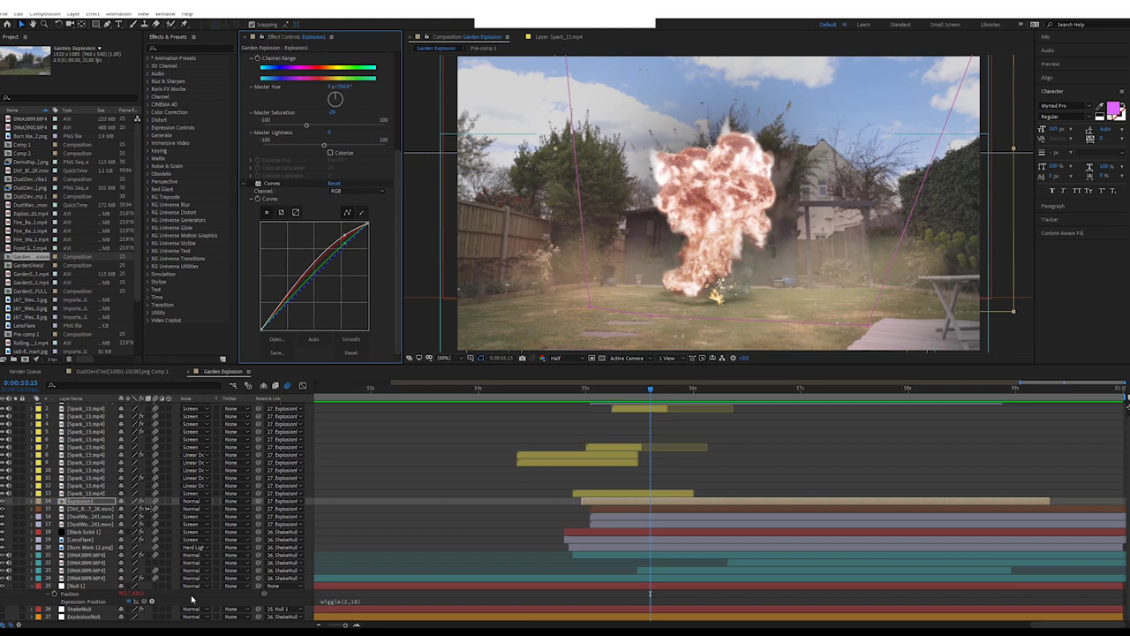
Examine the ExplosionNull and the ShakeNull's slider-driven wiggle expression, scrubbing around 0:00:55:20 to review the camera shake.
left_click(90, 618)
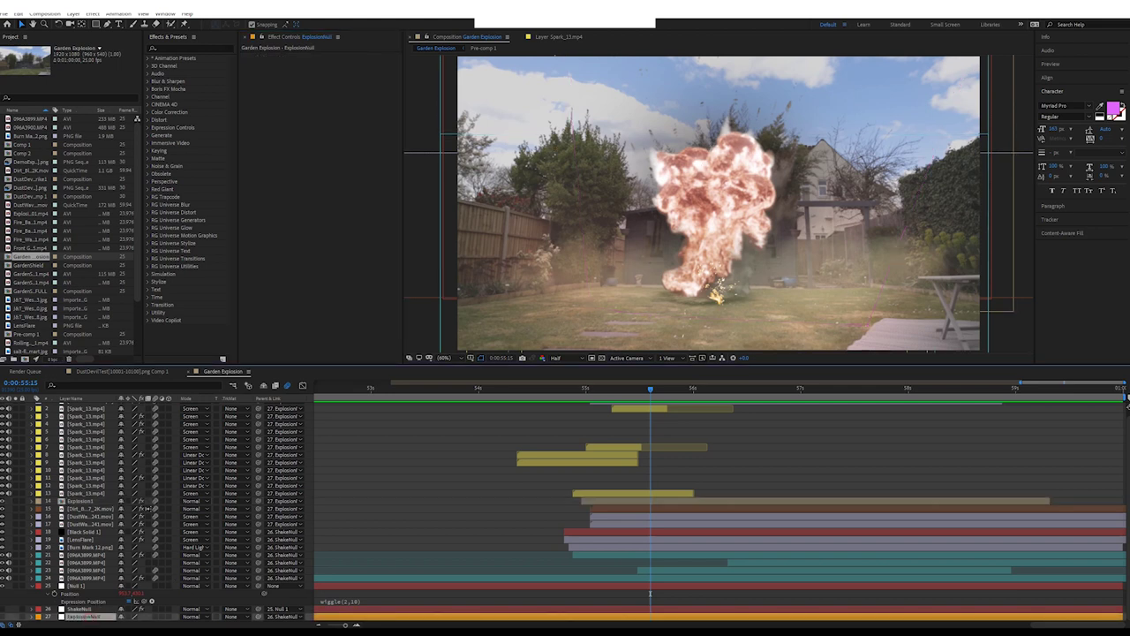
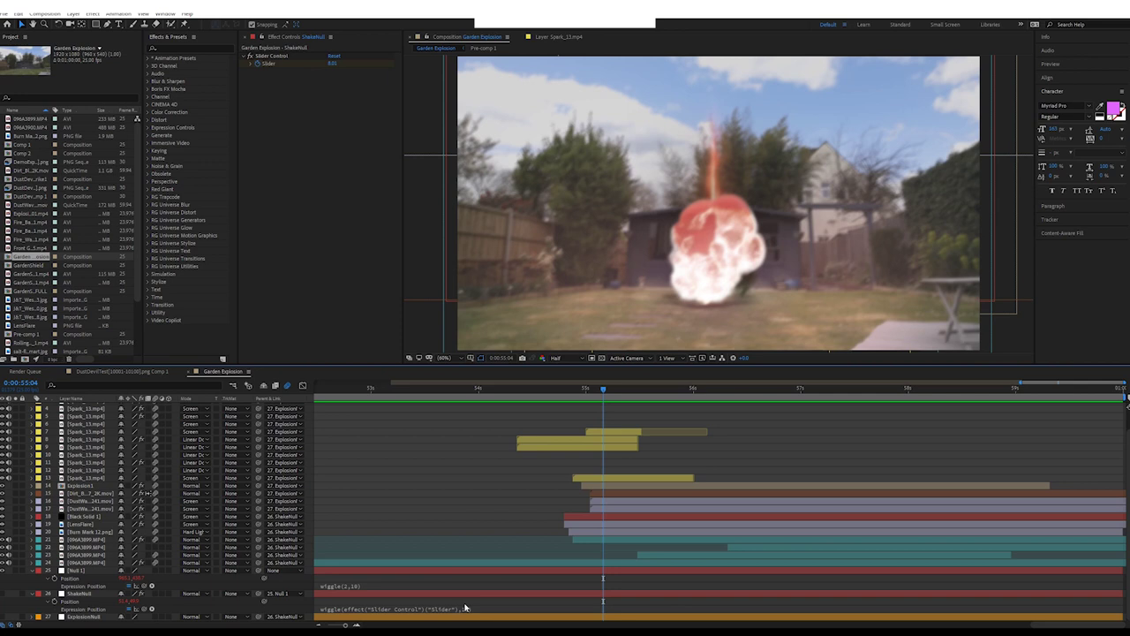
left_click_drag(584, 390, 672, 390)
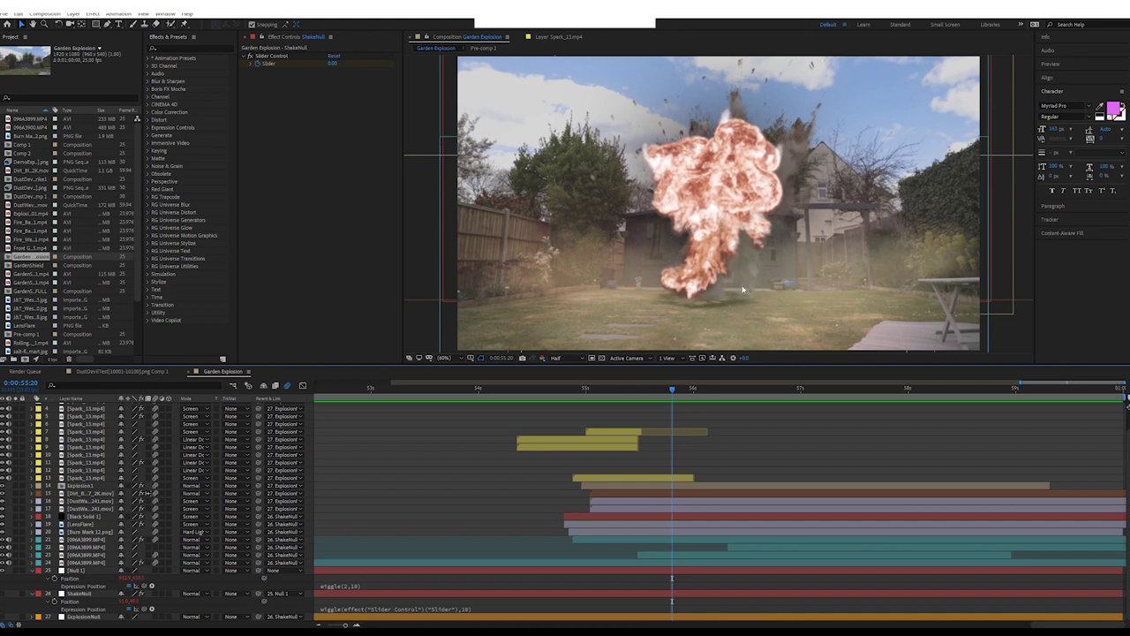
left_click_drag(677, 391, 780, 419)
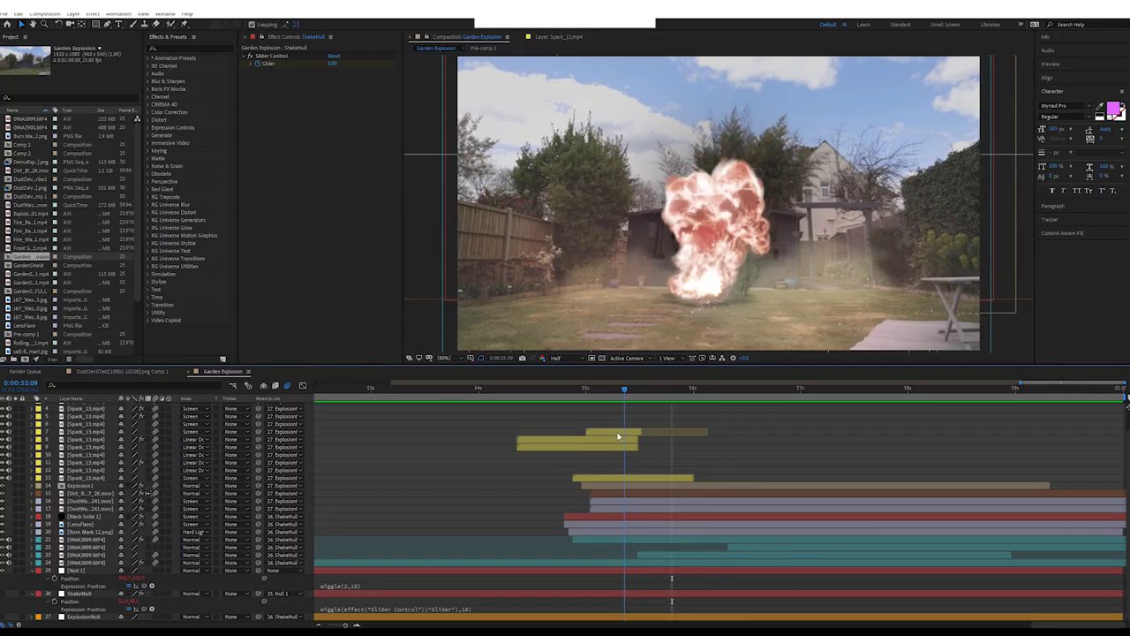
Hide the Explosion1 layer at 0:00:56:00 and scrub to 0:00:56:09 to review the dirt and dust on their own.
left_click_drag(618, 436, 587, 431)
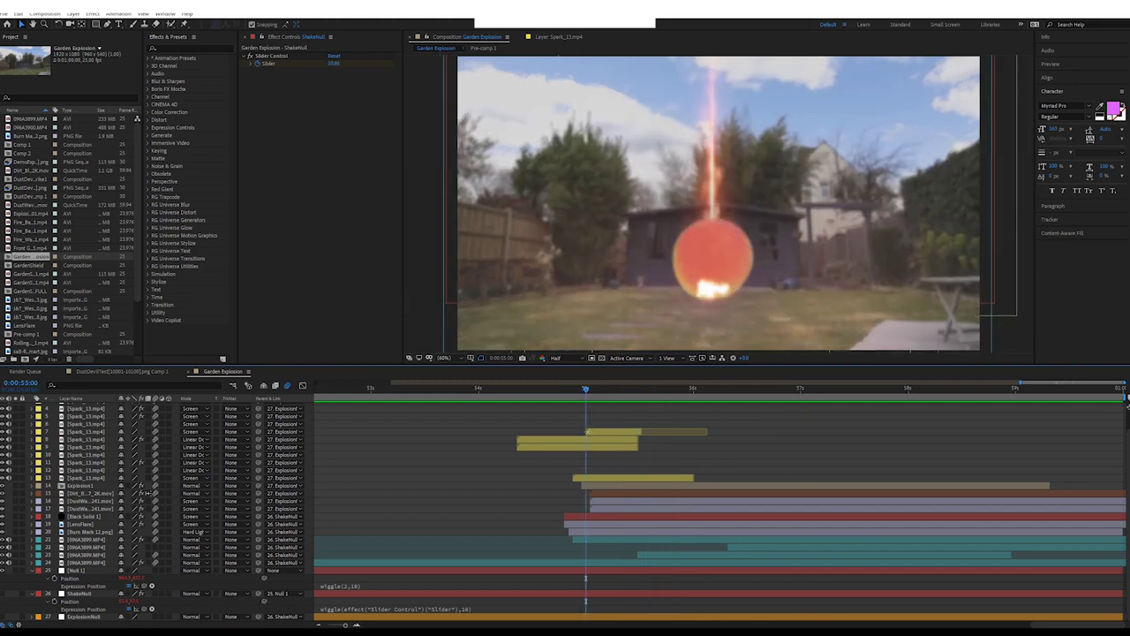
left_click_drag(588, 390, 708, 393)
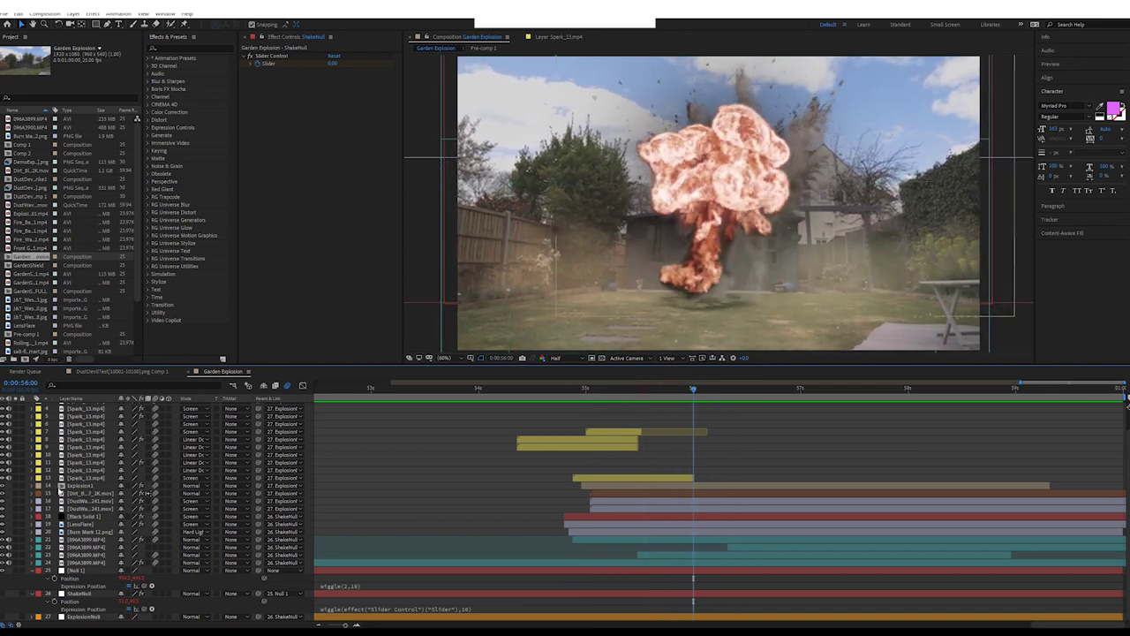
left_click(4, 485)
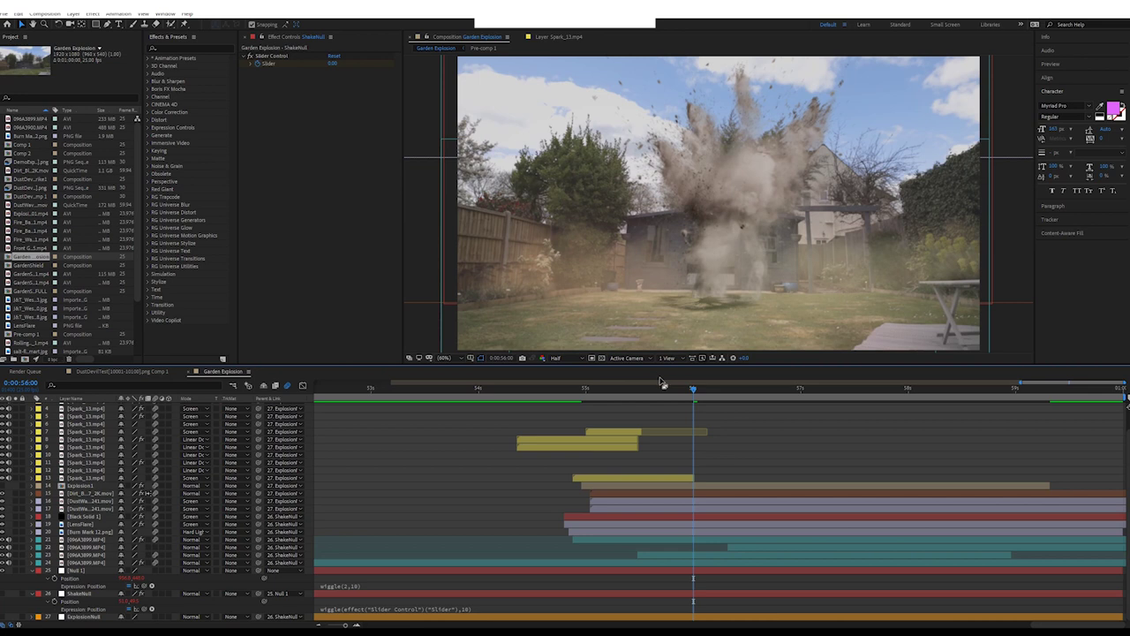
left_click_drag(693, 388, 742, 408)
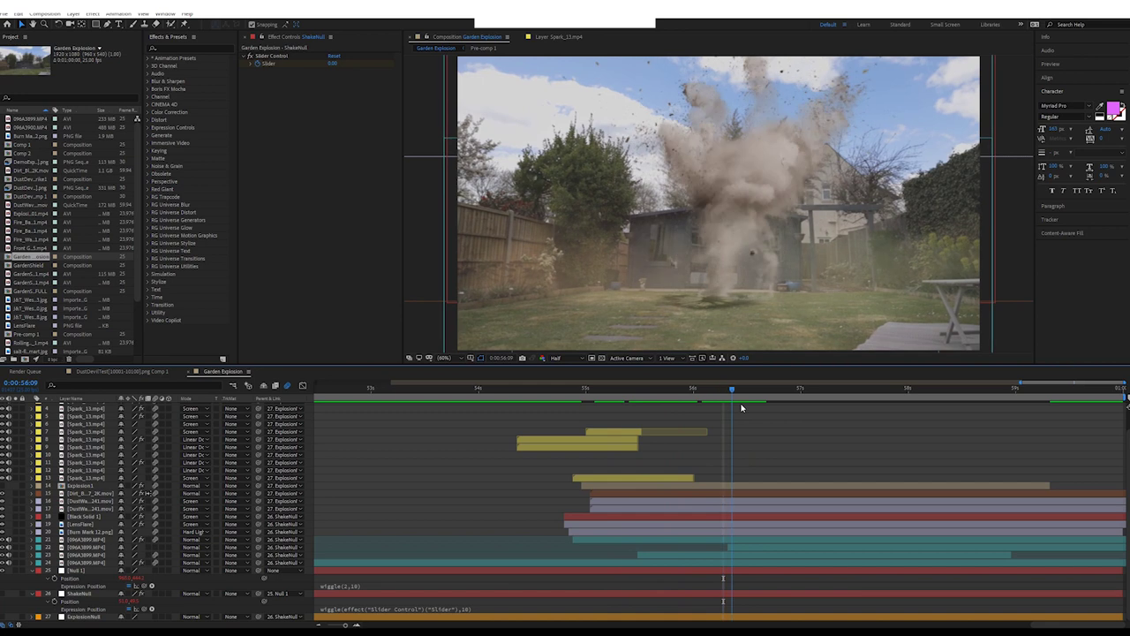
Examine the Dirt_Blast layer's Curves and CC Force Motion Blur effects, previewing and scrubbing the dirt burst between 0:00:55:17 and 0:00:56:24.
left_click(600, 493)
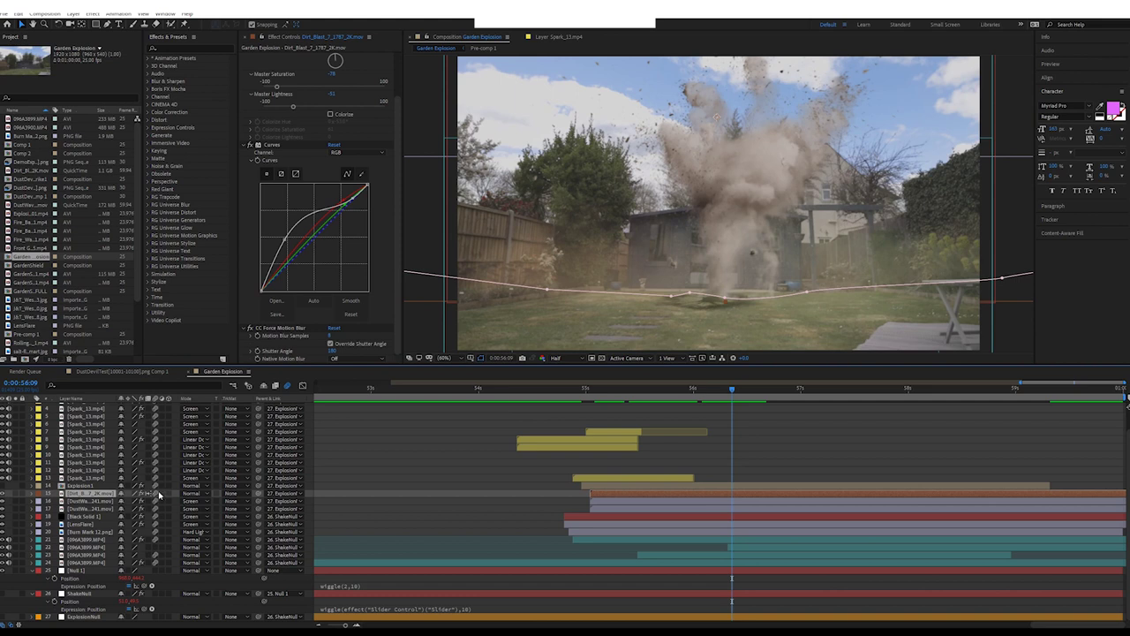
left_click(293, 330)
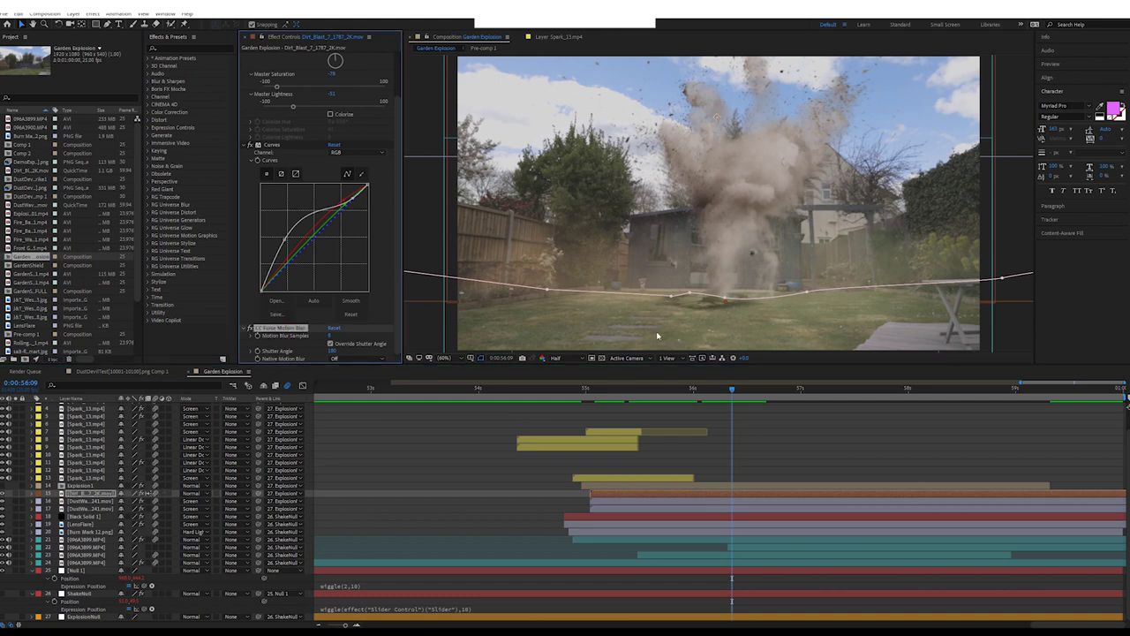
key("space")
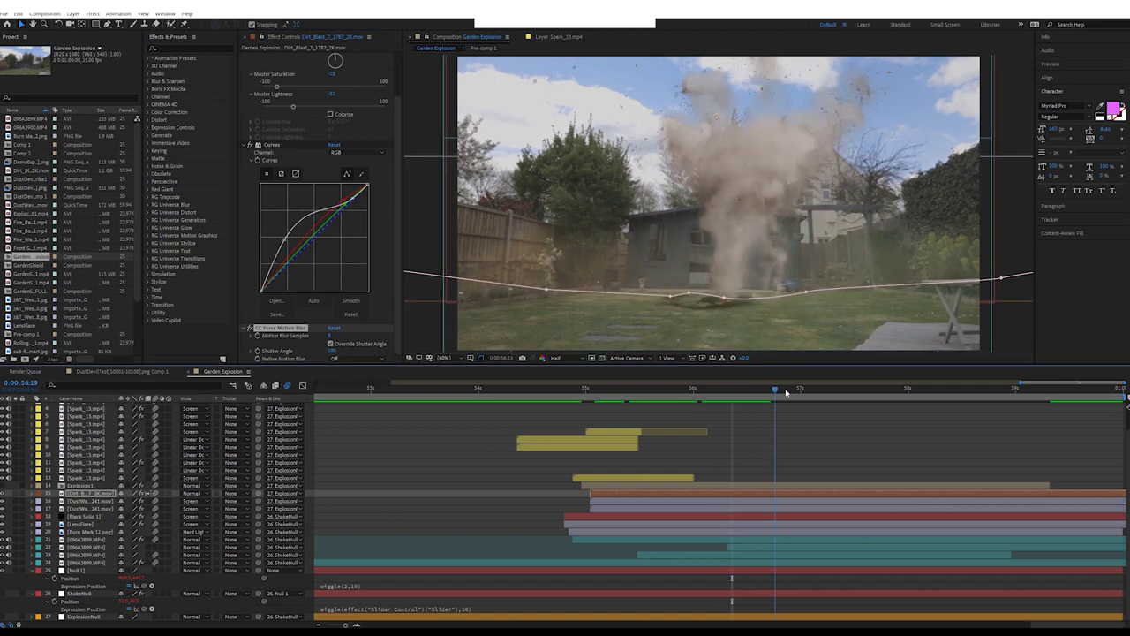
left_click_drag(724, 397, 693, 401)
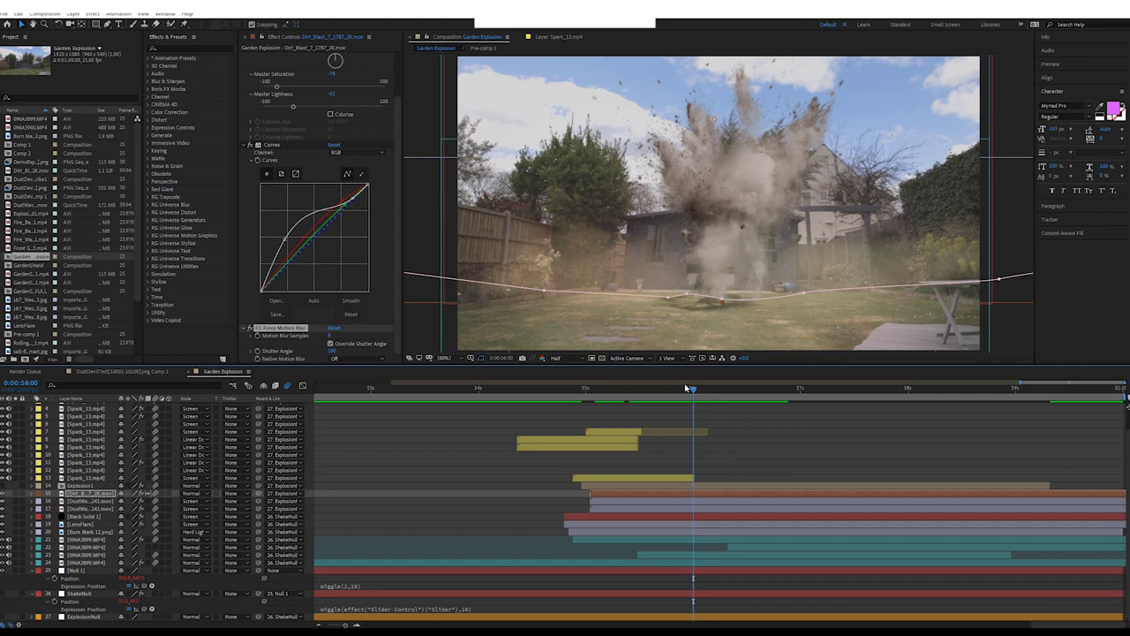
left_click_drag(703, 390, 799, 395)
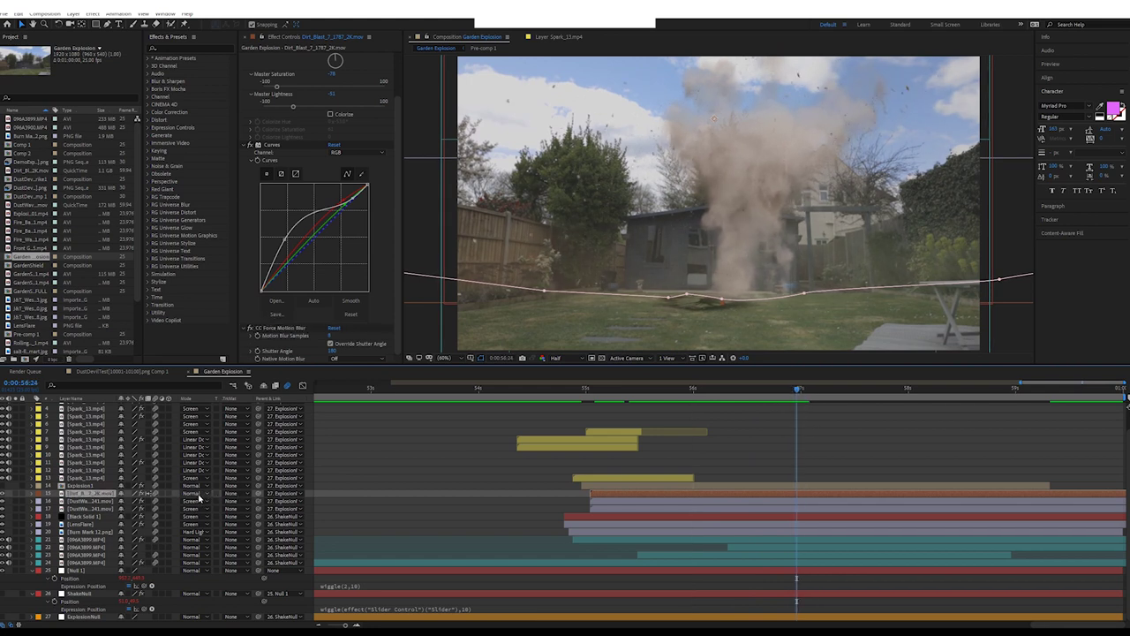
left_click_drag(799, 390, 637, 391)
mouse_move(680, 422)
left_mouse_down()
mouse_move(729, 419)
mouse_move(659, 419)
left_mouse_up()
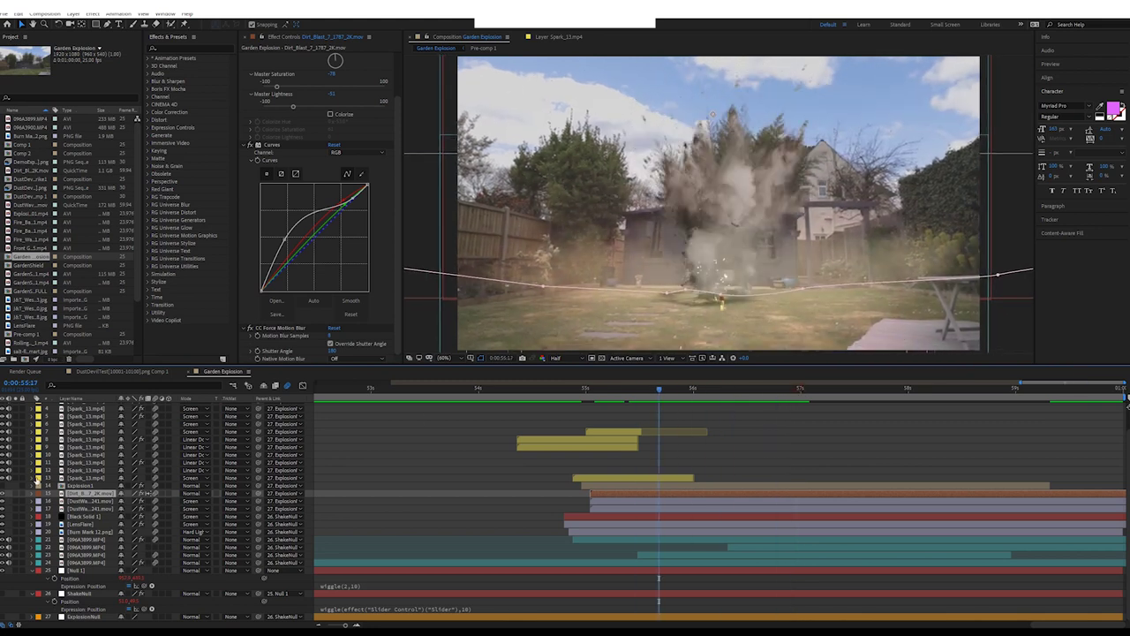
Examine the two DustWave layers' colour effects, and open the lower layer's source footage to preview the dust clouds over black.
scroll(74, 491, "up", 1)
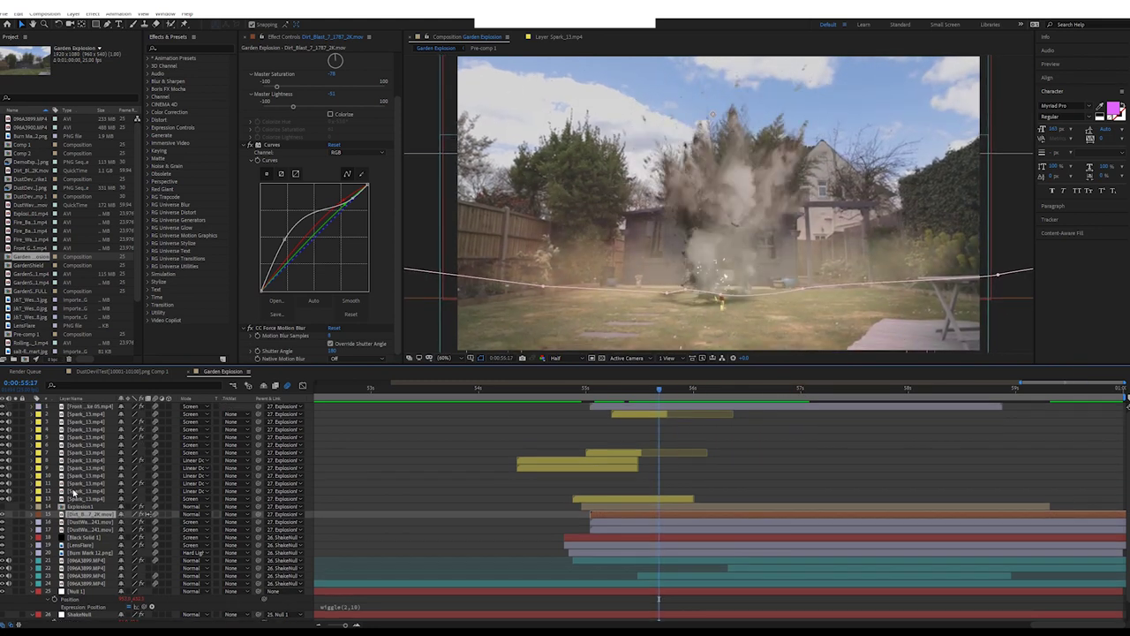
left_click(103, 529)
left_click(103, 522)
left_click(105, 531)
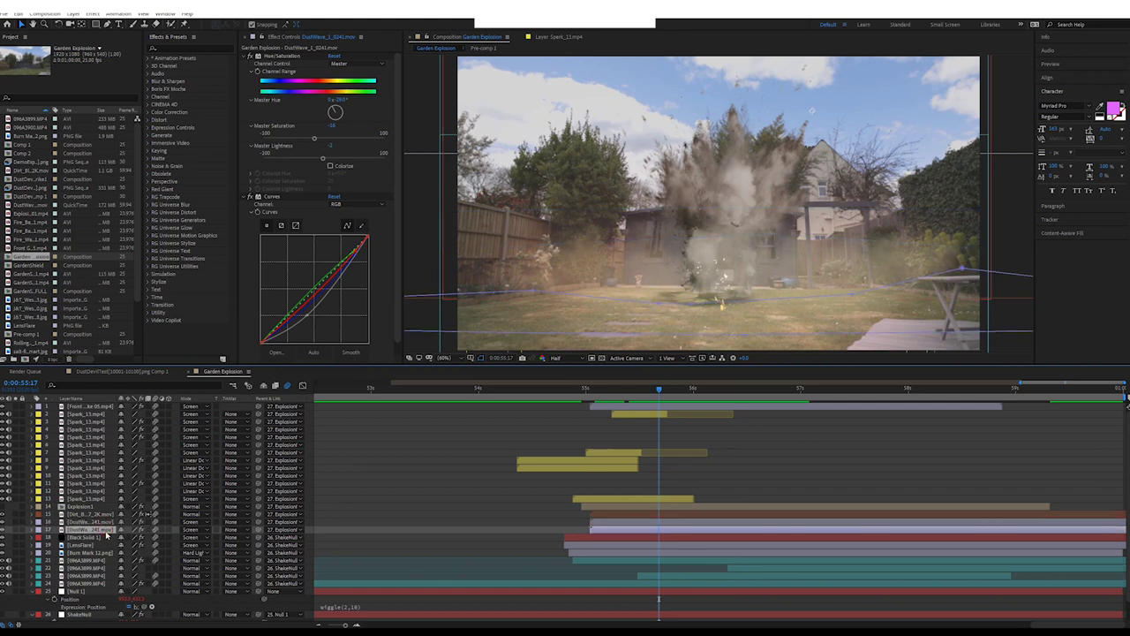
double_click(30, 531)
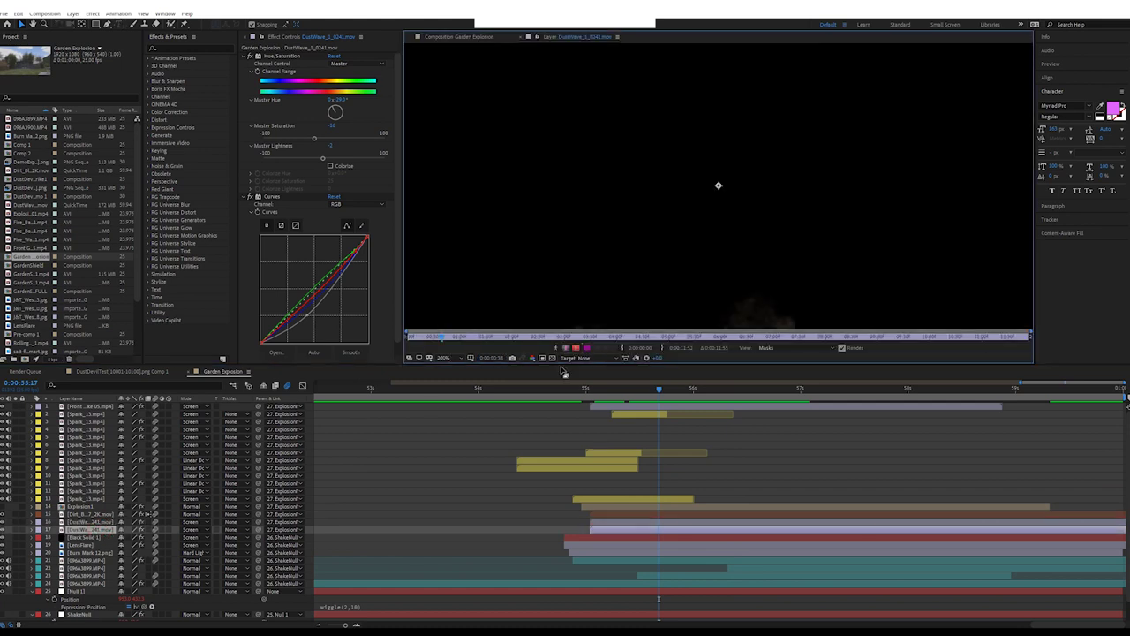
key("space")
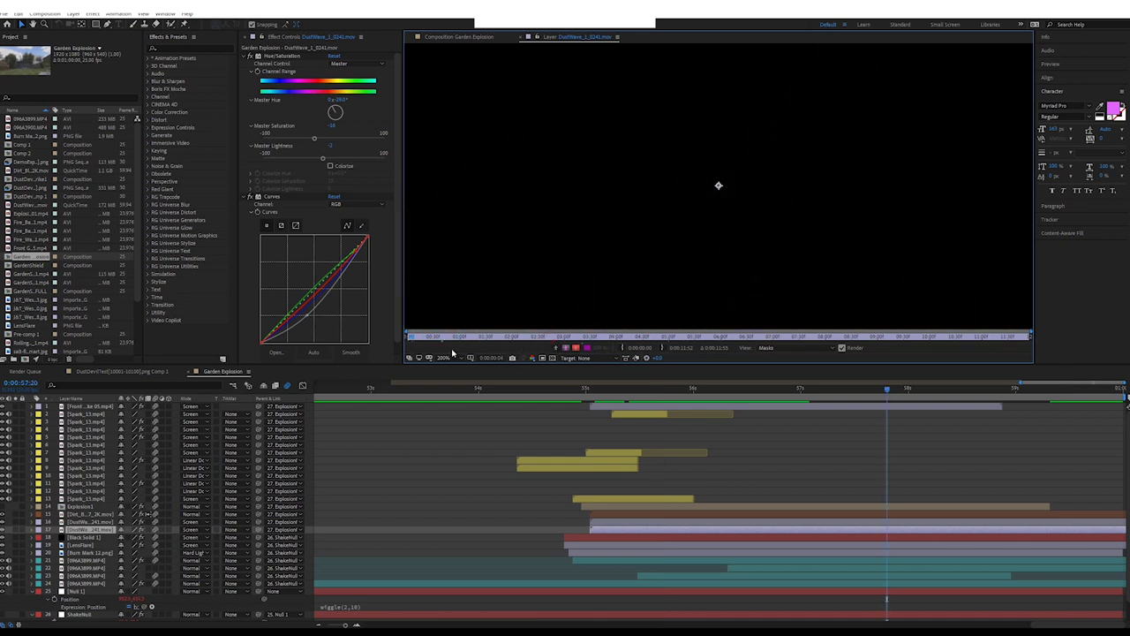
key("space")
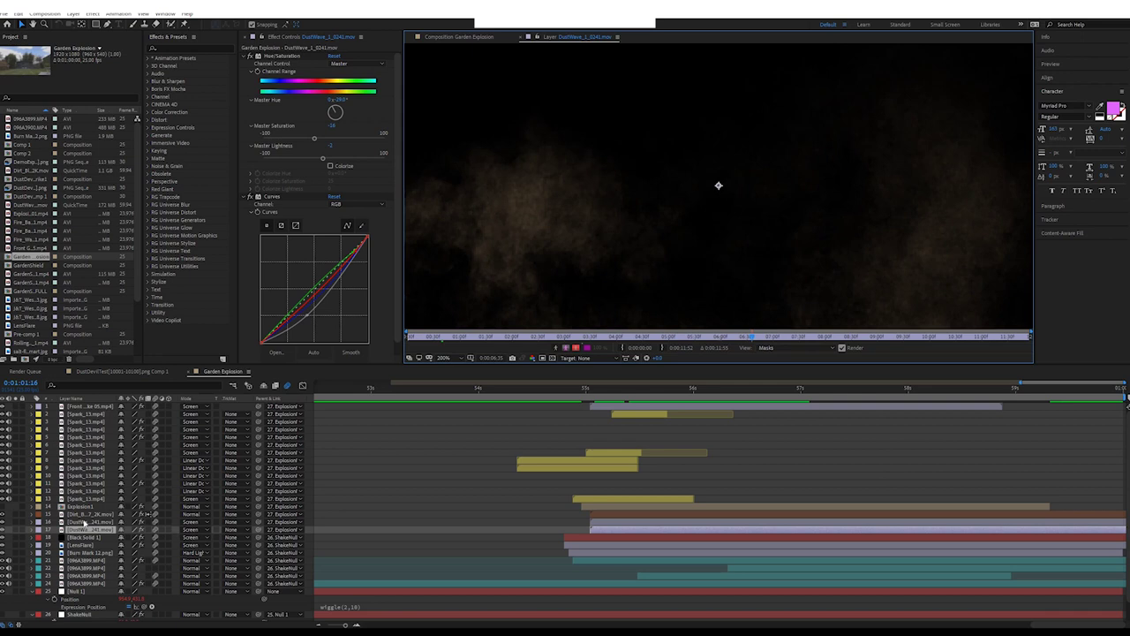
Return to the Garden Explosion composition with the upper DustWave layer selected and scrub back to 0:00:55:00 to review the dust.
left_click(83, 522)
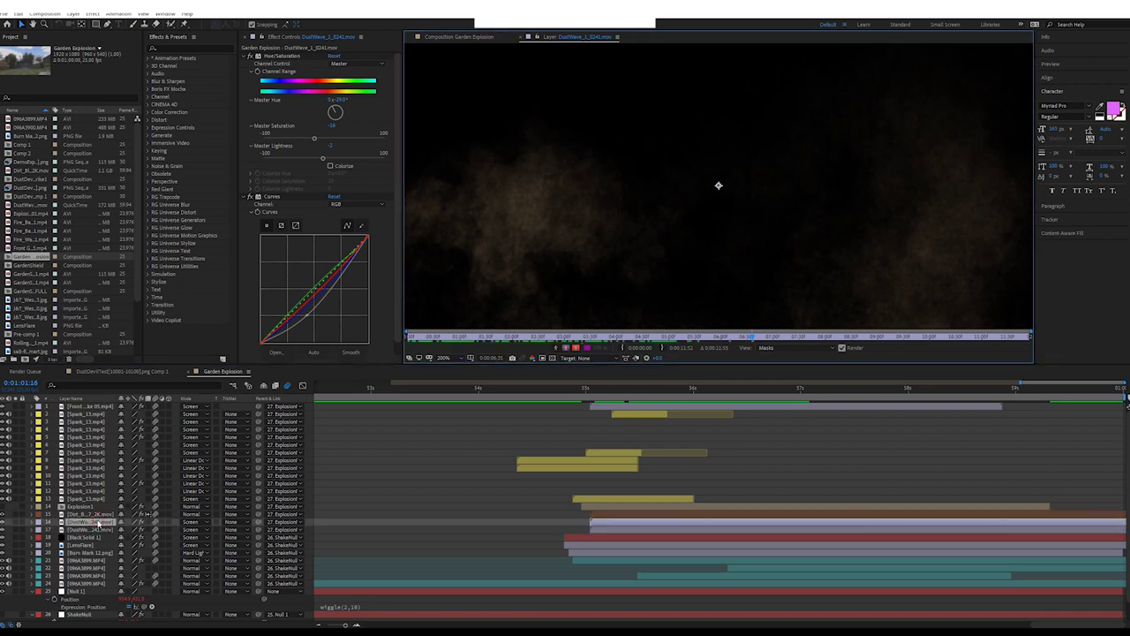
left_click(478, 39)
mouse_move(1017, 390)
left_mouse_down()
mouse_move(664, 411)
mouse_move(629, 424)
mouse_move(624, 446)
mouse_move(635, 440)
left_mouse_up()
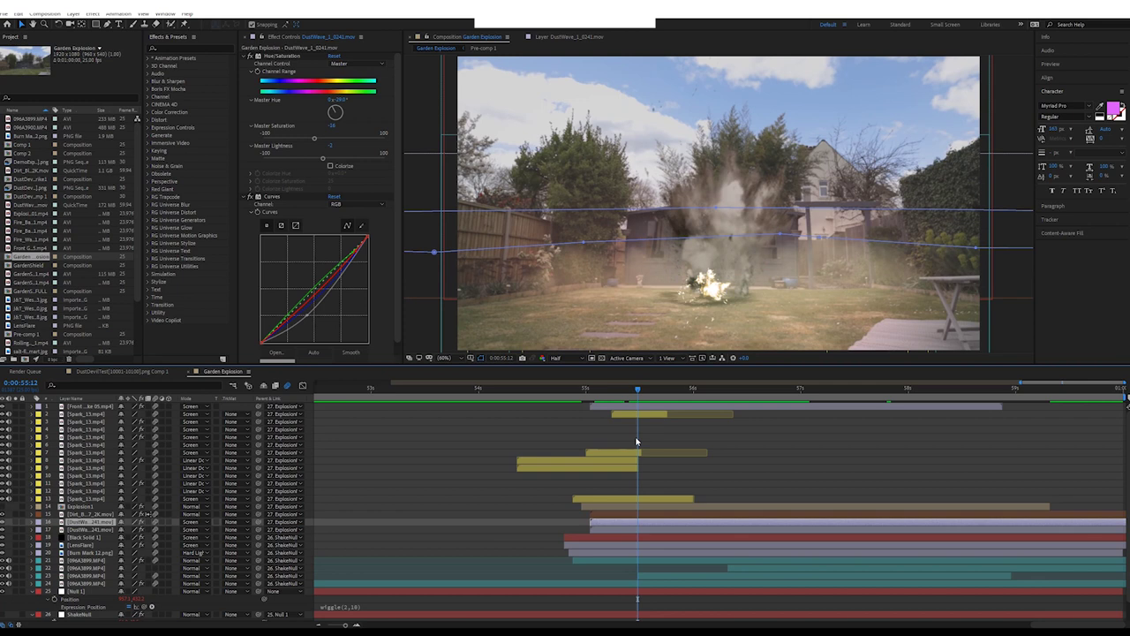
left_click_drag(645, 390, 584, 408)
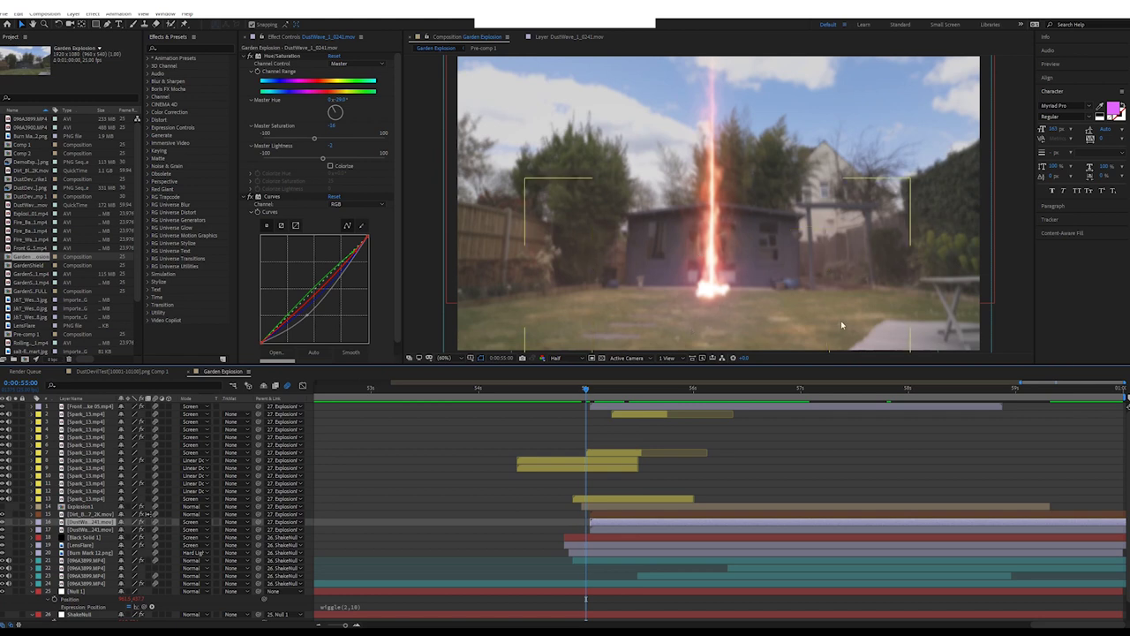
Toggle the Curves effect on the masked garden footage in layer 21 off and on to compare the light cast around the beam.
left_click(90, 553)
left_click(86, 569)
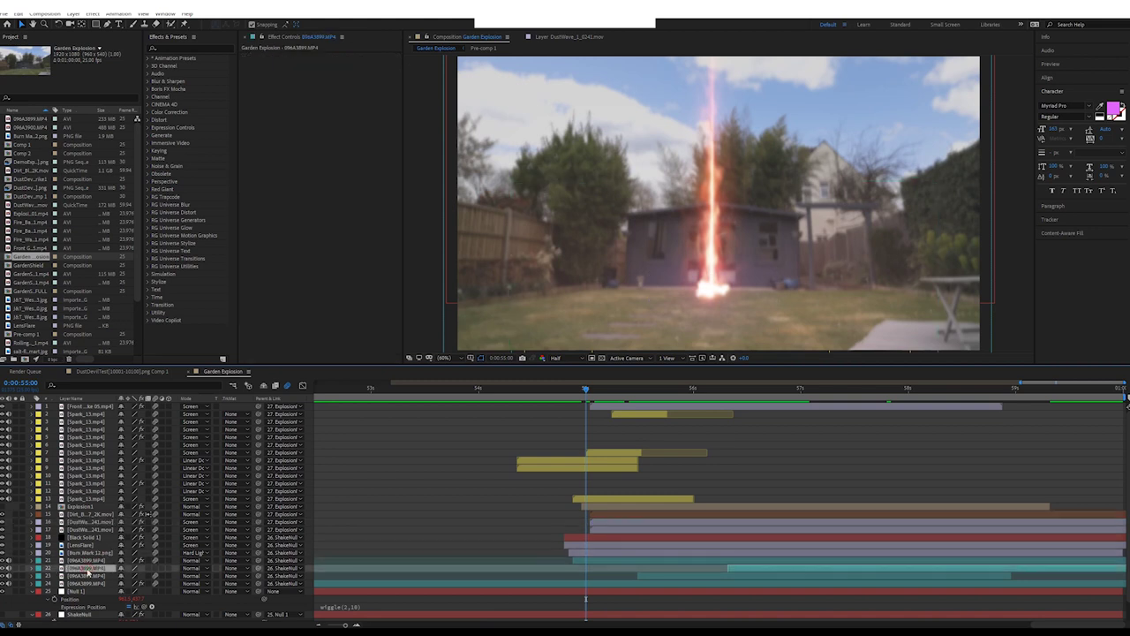
left_click(88, 559)
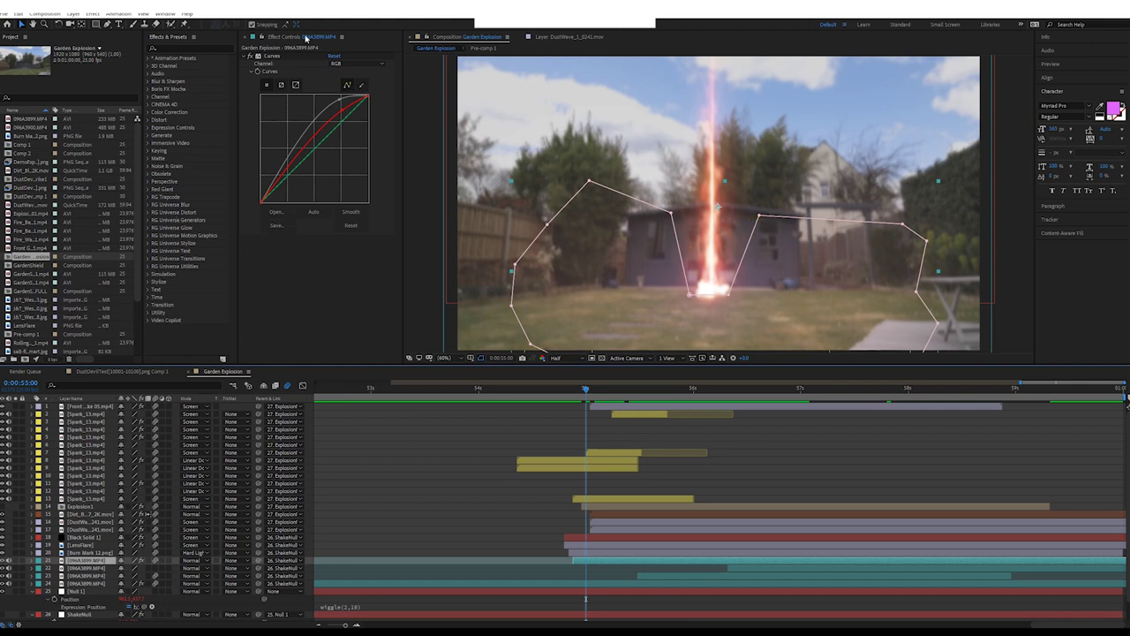
left_click(249, 57)
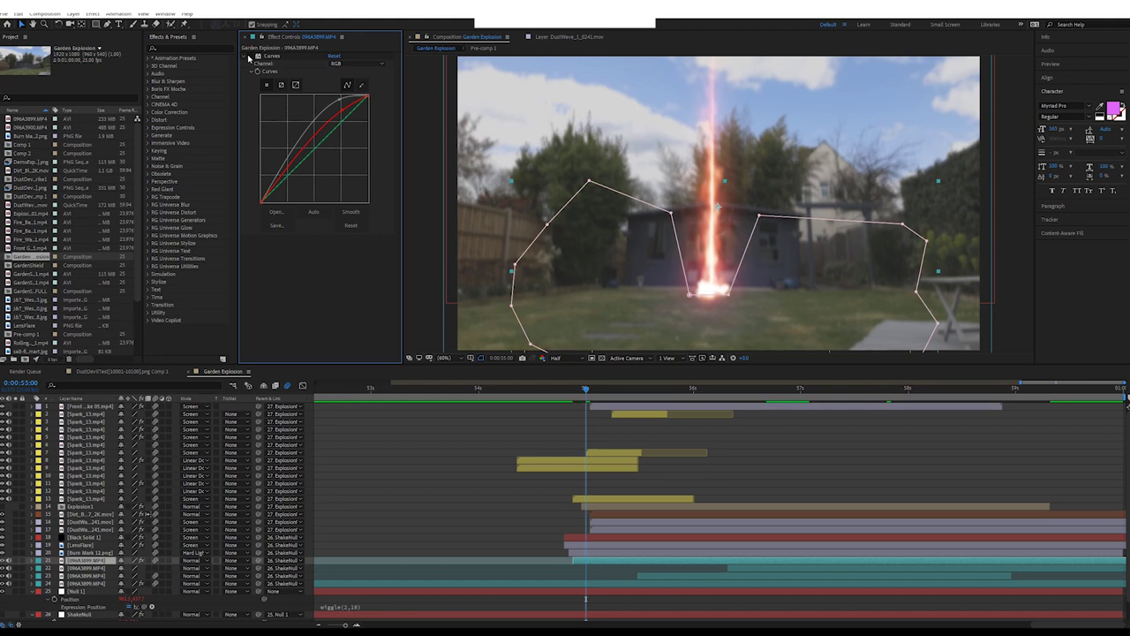
left_click(248, 57)
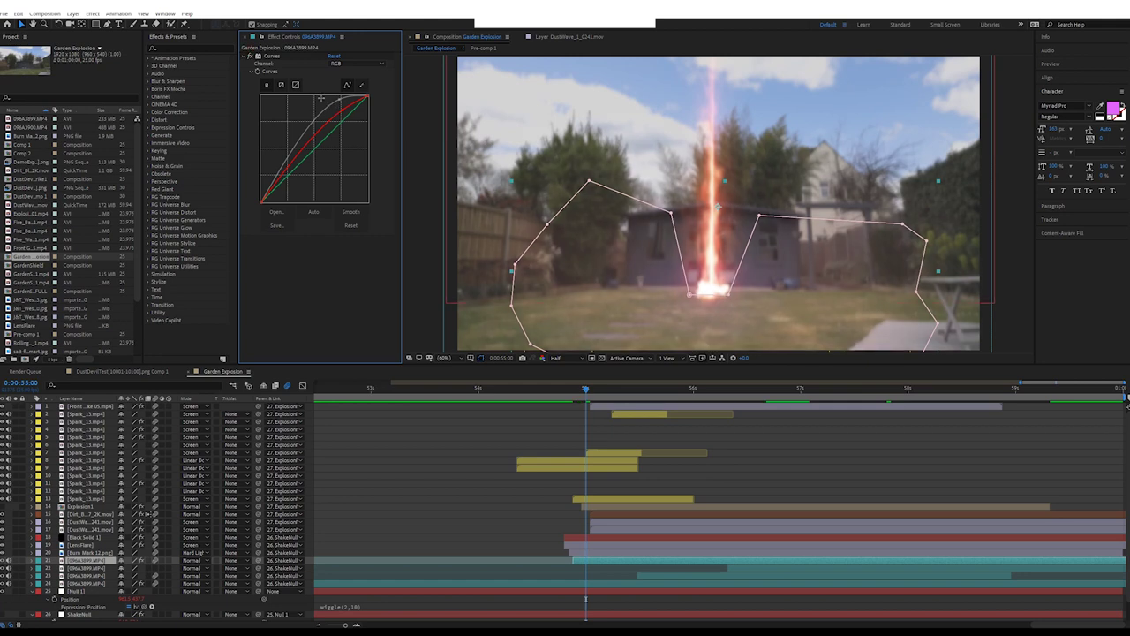
Reveal layer 21's Opacity keyframes and scrub the explosion to review how the masked brightening fades.
left_click_drag(588, 393, 631, 396)
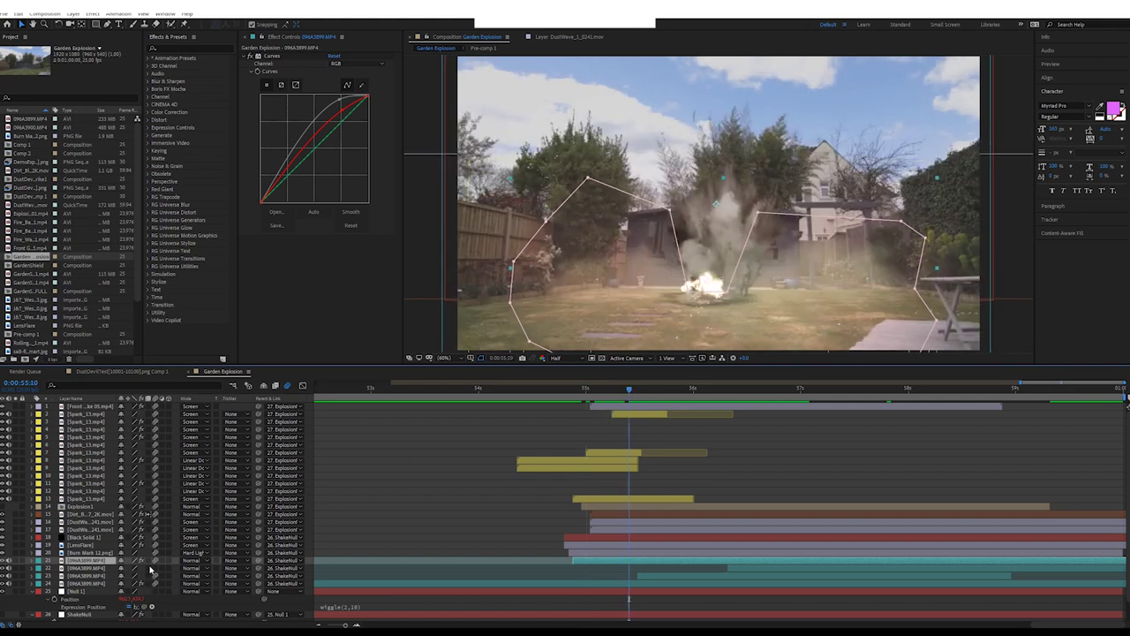
key("t")
left_click(81, 567)
left_click_drag(579, 396, 646, 399)
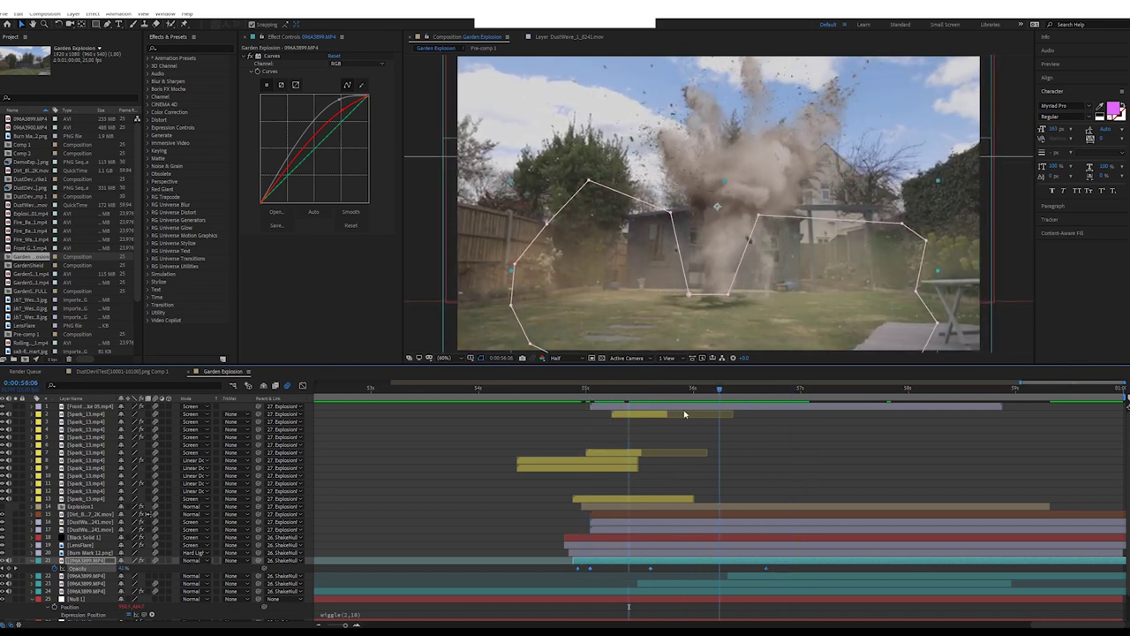
Examine the Burn Mark 12.png layer on the grass up close, scrubbing from 0:00:54:22 to 0:00:56:14 to see it appear.
key("slash")
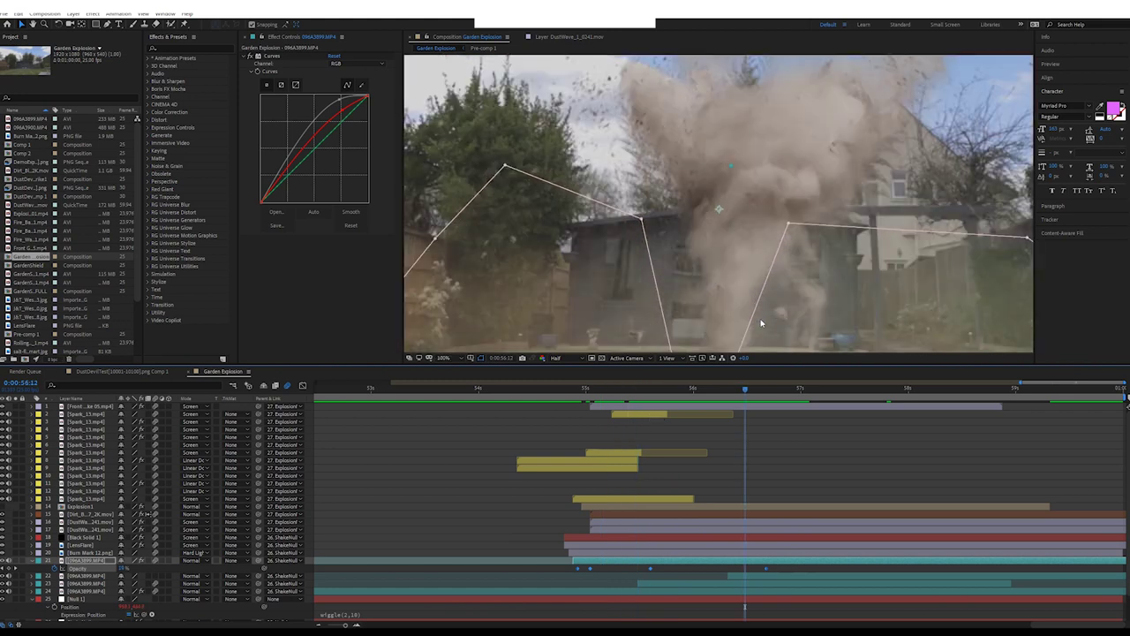
scroll(760, 323, "up", 1)
left_click_drag(760, 319, 755, 192)
key("v")
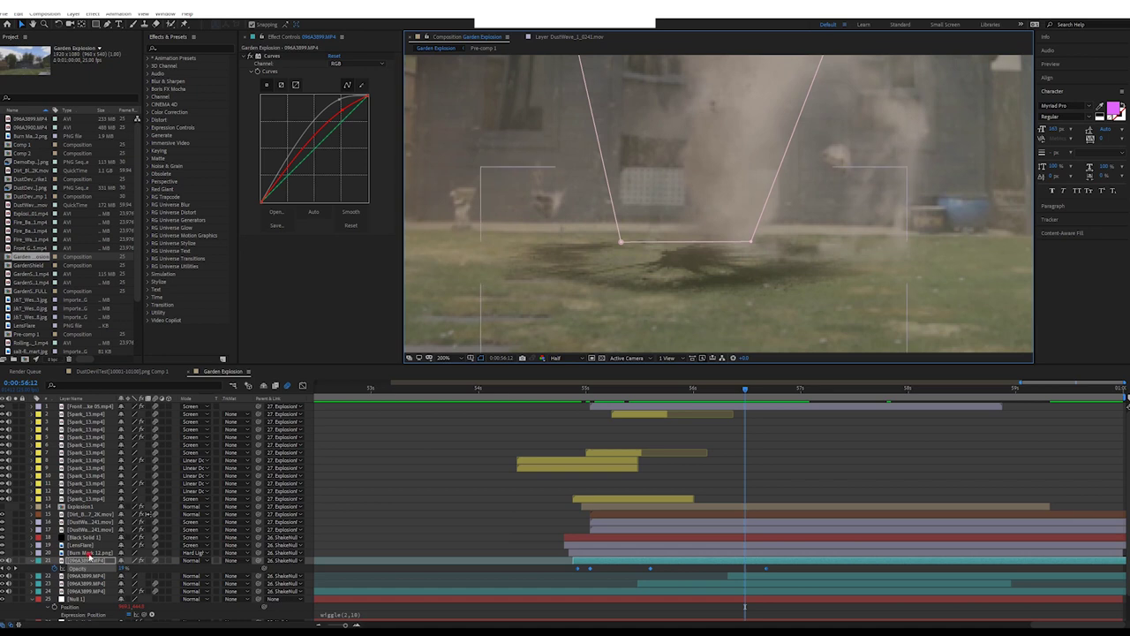
left_click(91, 553)
left_click_drag(749, 389, 574, 391)
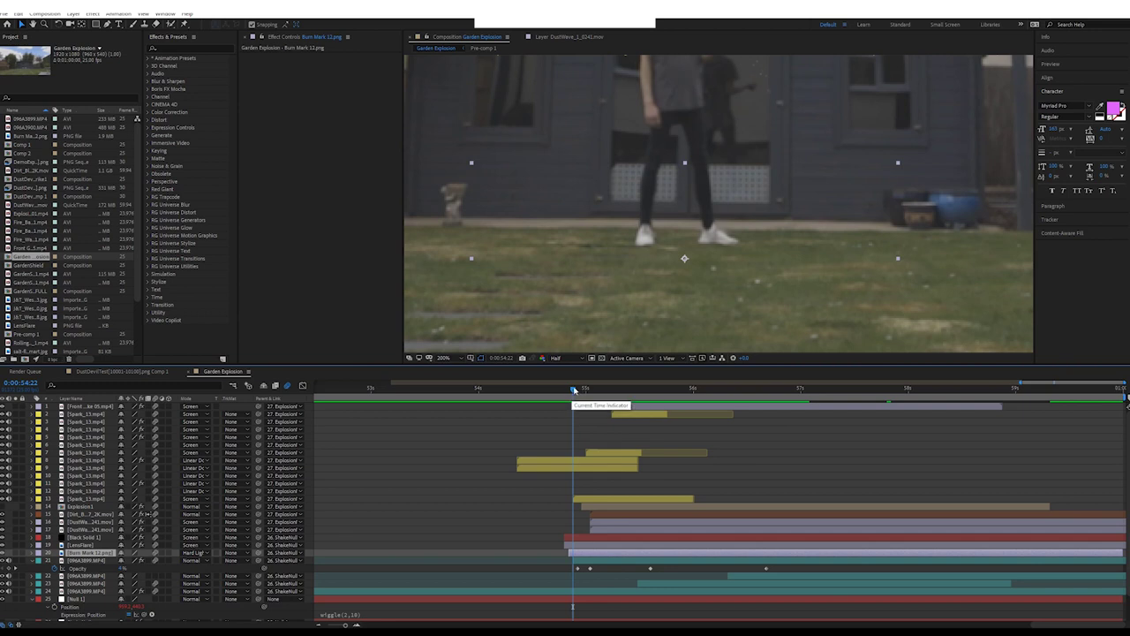
mouse_move(573, 389)
left_mouse_down()
mouse_move(558, 390)
mouse_move(636, 404)
left_mouse_up()
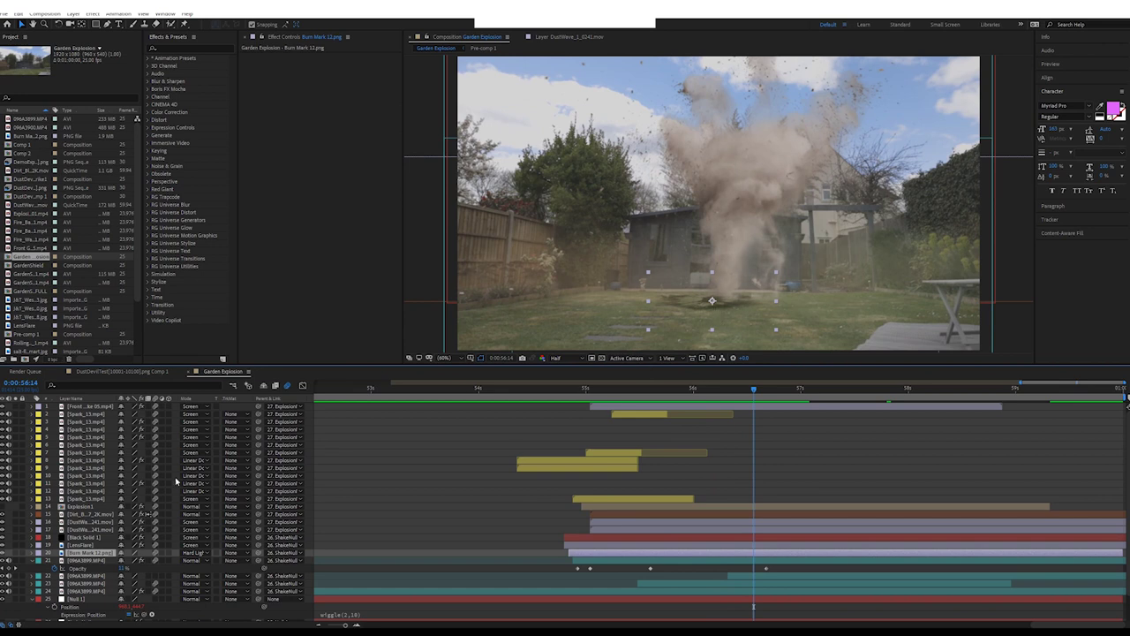
Examine the ExplosionNull, ShakeNull and Null 1 layers with their wiggle expressions, scrubbing to 0:00:56:21.
scroll(88, 609, "down", 2)
left_click(90, 616)
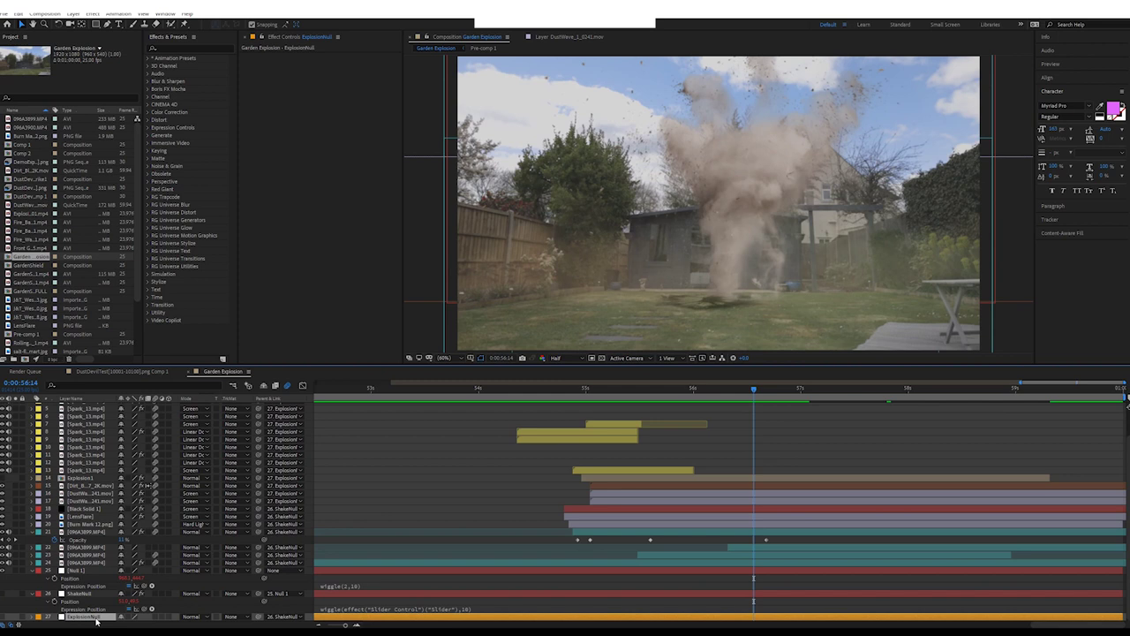
left_click(88, 596)
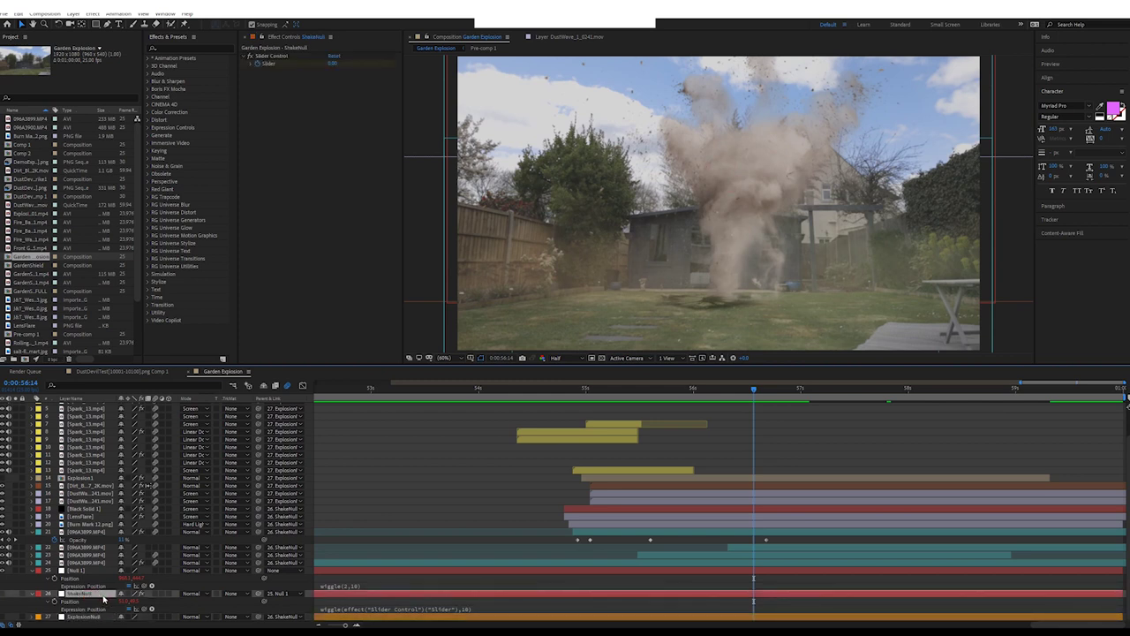
left_click(81, 571)
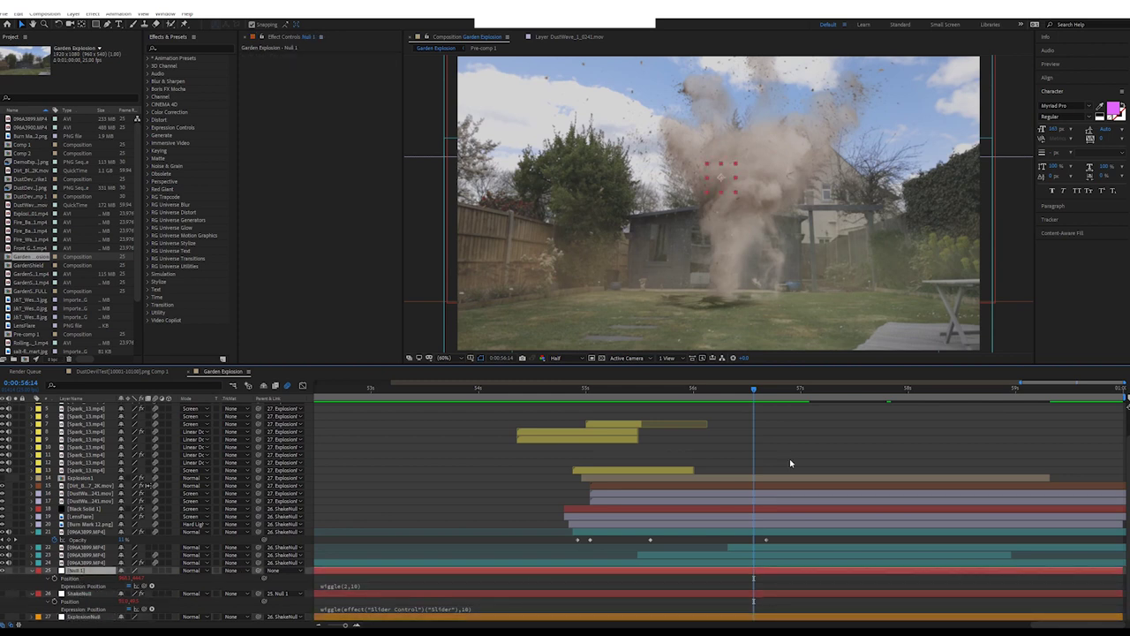
left_click_drag(757, 395, 784, 391)
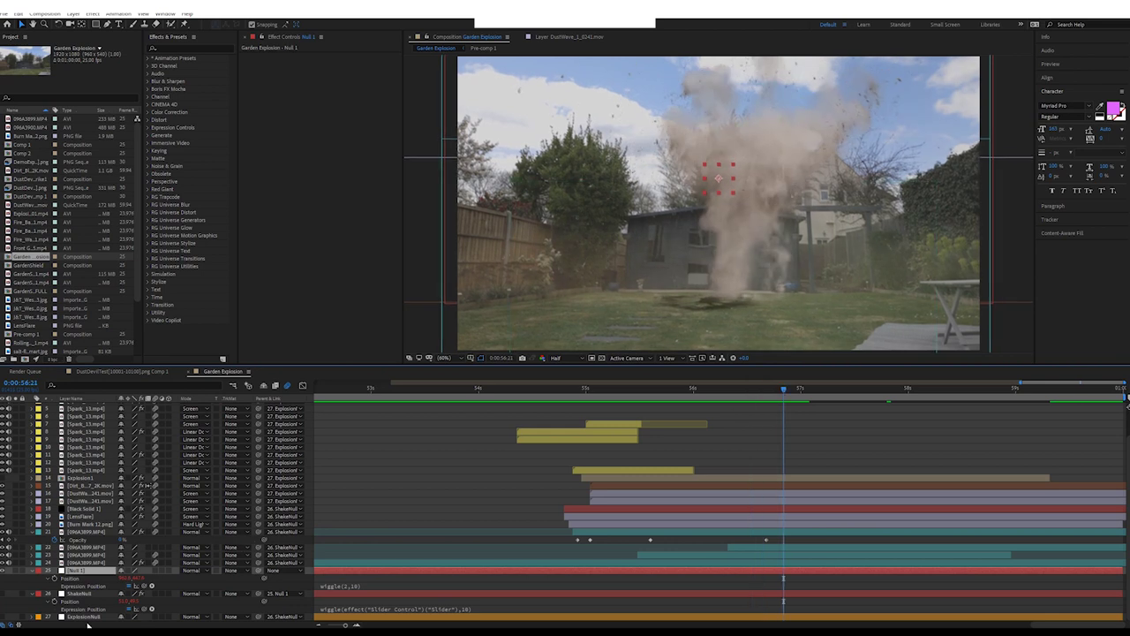
Select the ShakeNull layer and scrub back through 0:00:56:07 to 0:00:54:22 to review the camera shake up to the impact.
left_click(88, 594)
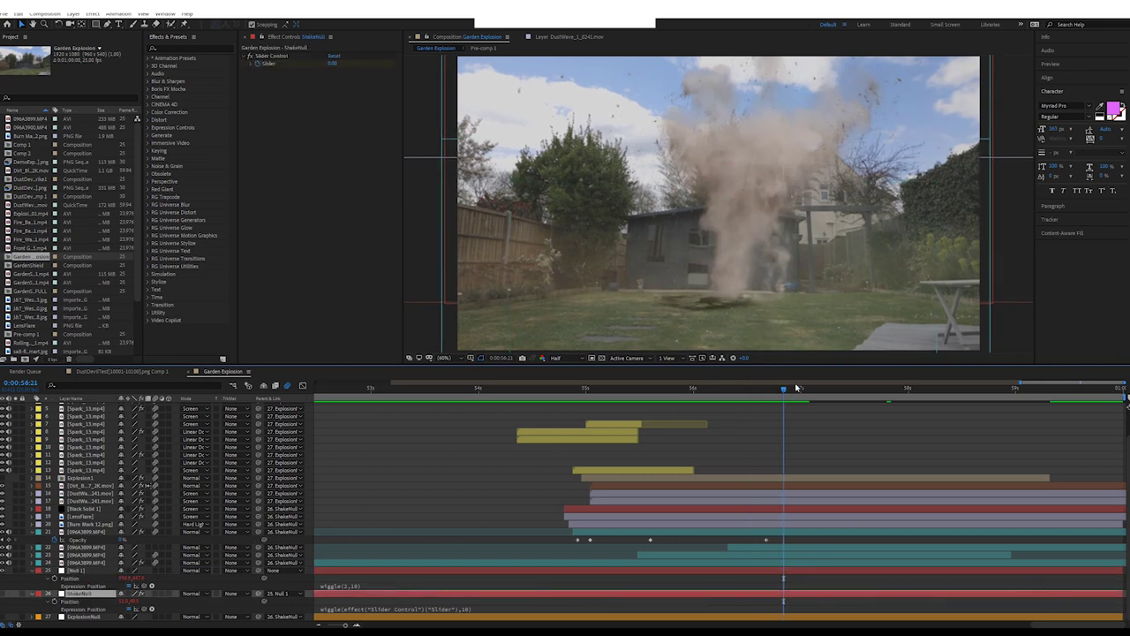
left_click_drag(783, 389, 723, 404)
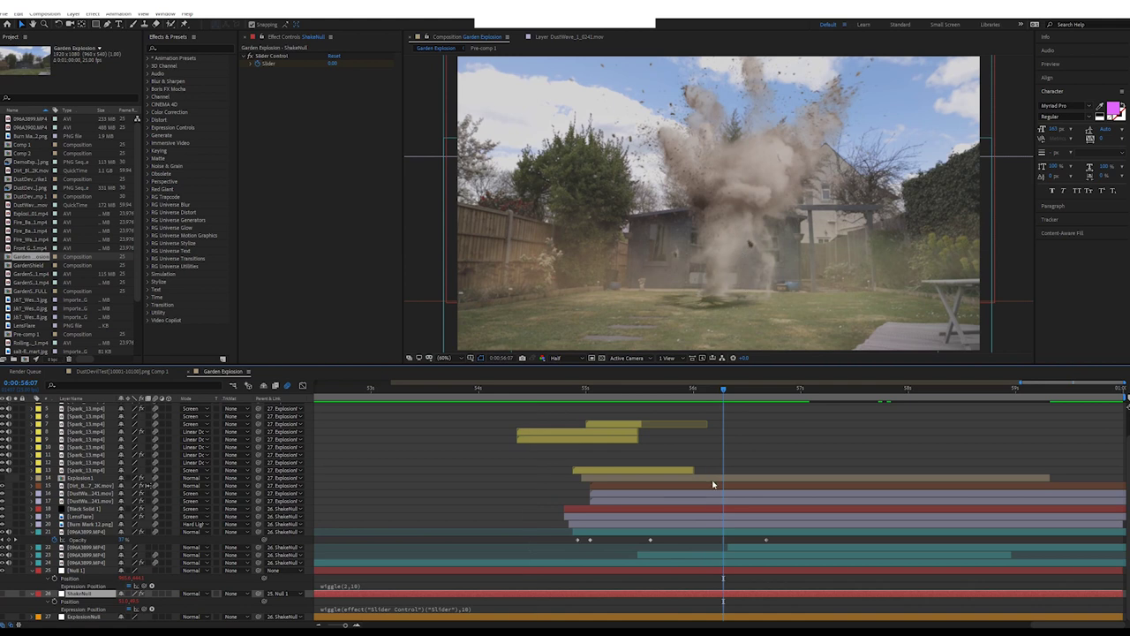
left_click_drag(728, 394, 573, 395)
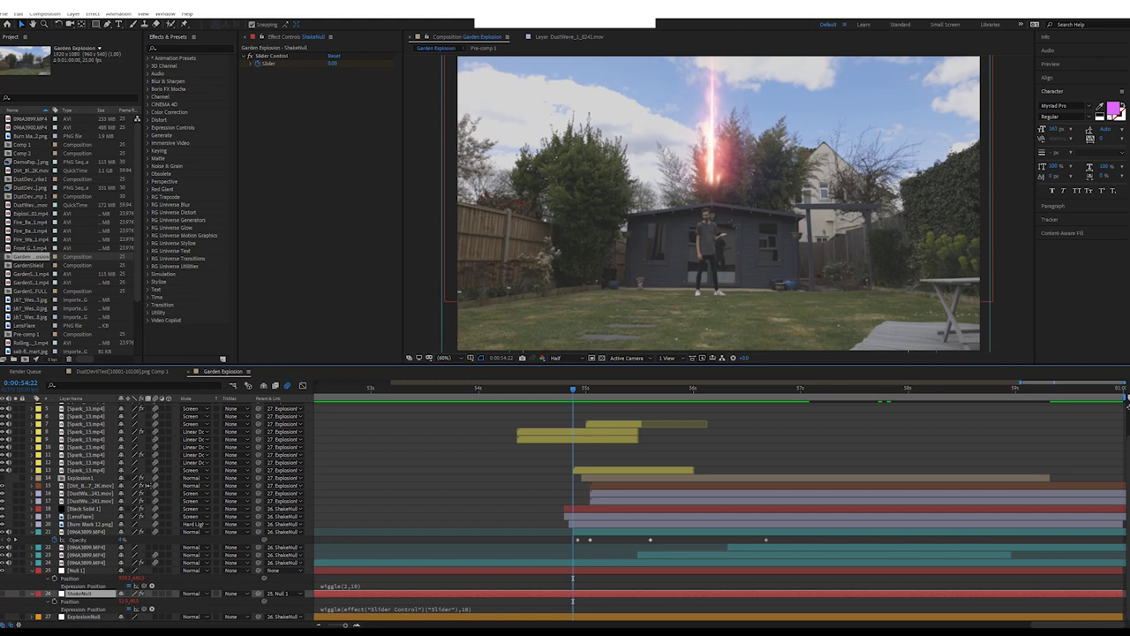
Scrub from 0:00:54:22 through the explosion at 0:00:55:14 and back to 0:00:54:20 to review the impact.
left_click_drag(573, 395, 625, 407)
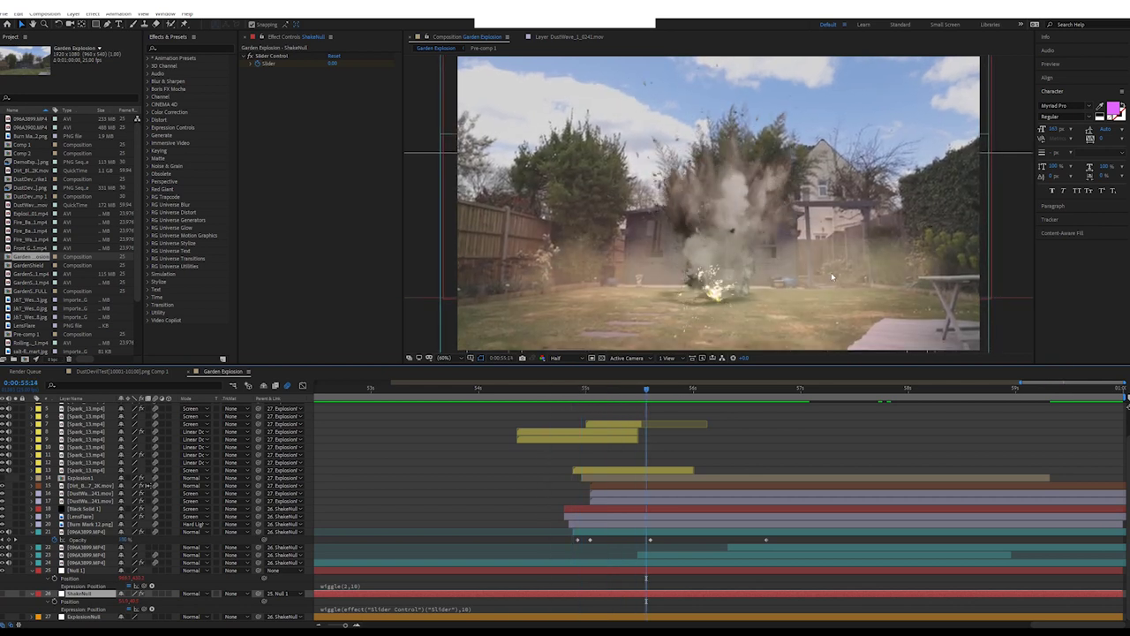
mouse_move(646, 392)
left_mouse_down()
mouse_move(906, 393)
mouse_move(588, 392)
mouse_move(632, 392)
left_mouse_up()
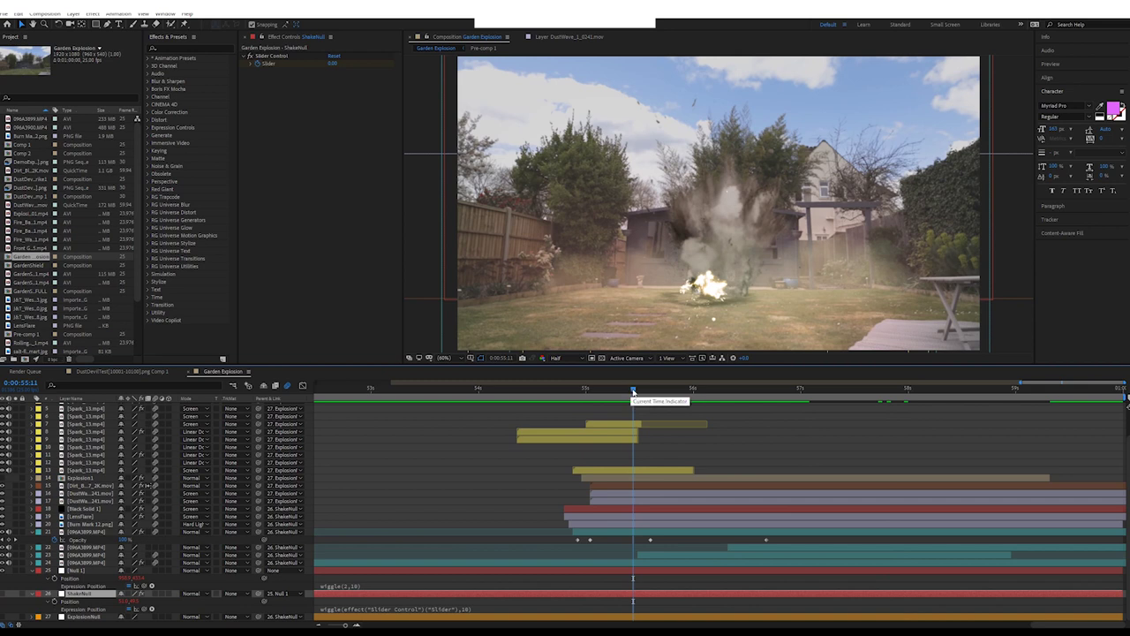
left_click_drag(634, 392, 577, 409)
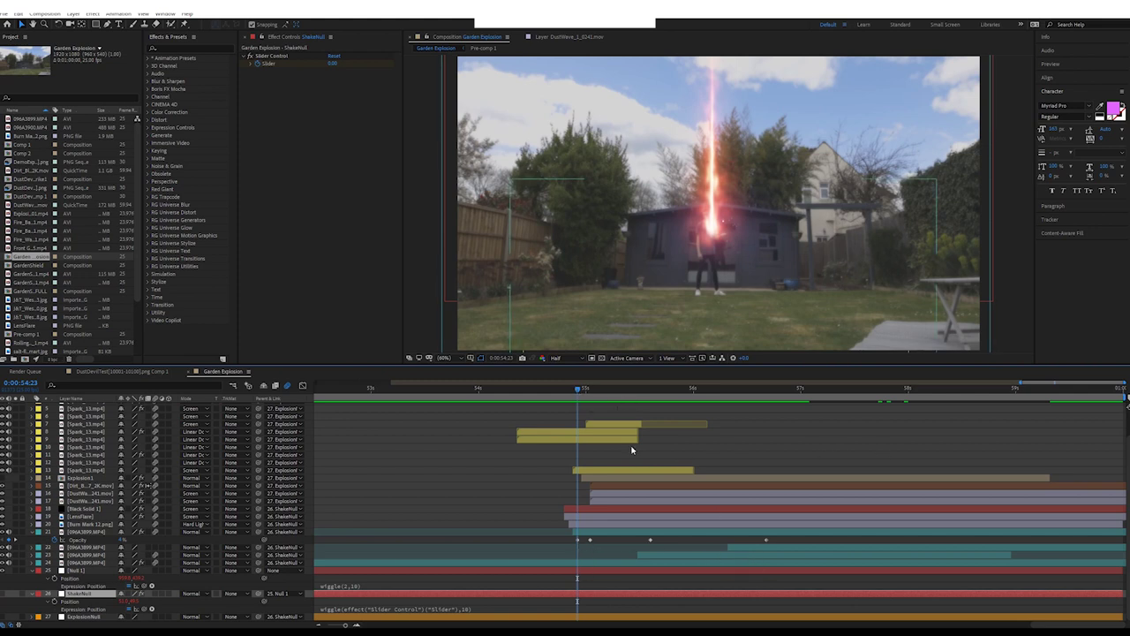
left_click(567, 391)
left_click_drag(568, 391, 563, 391)
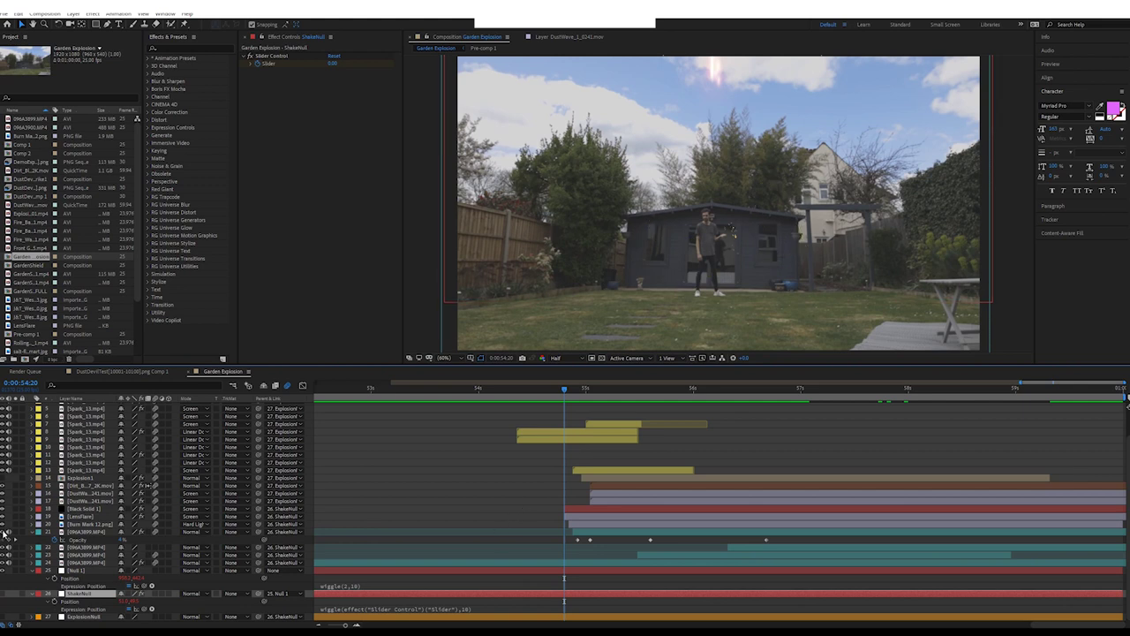
Compare the masked layer 23 with layer 24 and its Curves effect, scrubbing from 0:00:56:12 back to 0:00:55:12.
left_click_drag(601, 391, 720, 397)
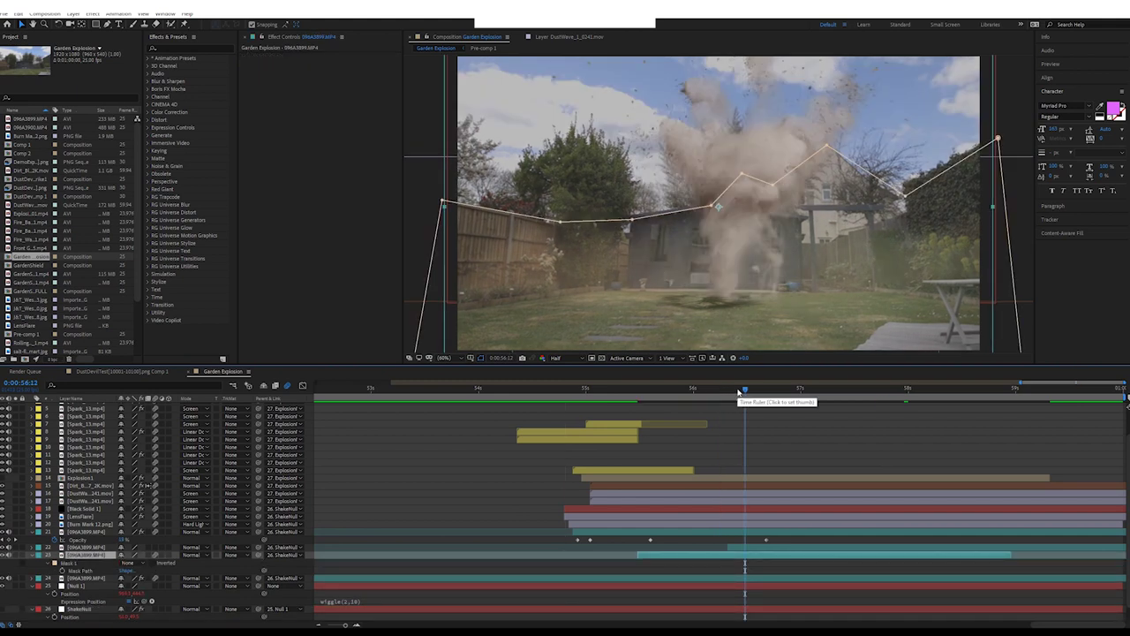
mouse_move(741, 391)
left_mouse_down()
mouse_move(627, 406)
mouse_move(638, 399)
left_mouse_up()
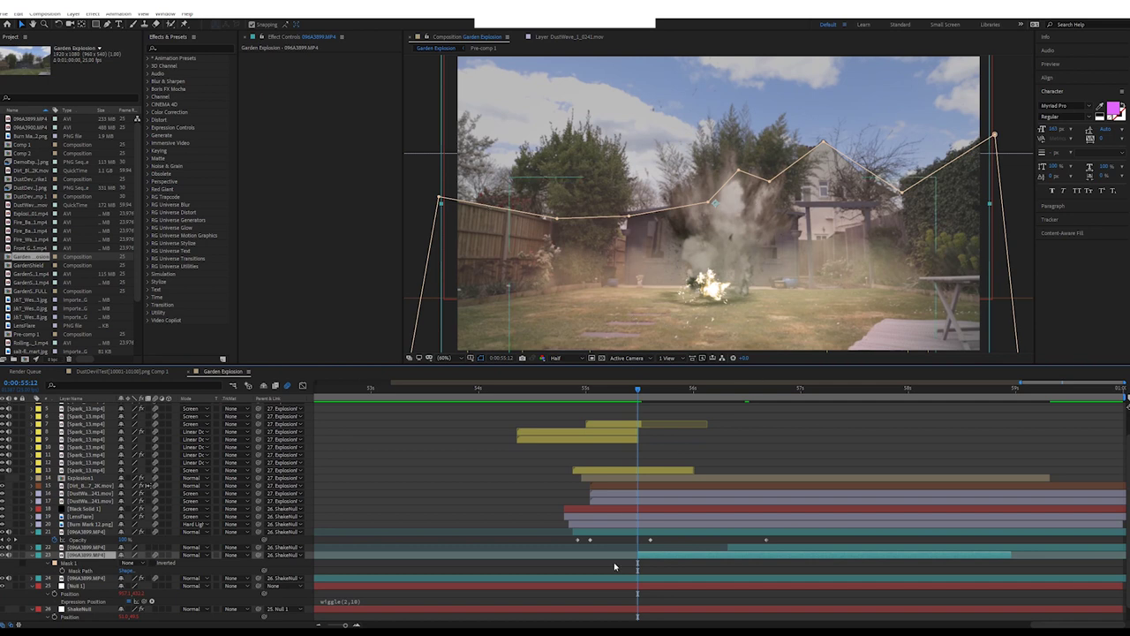
left_click(582, 581)
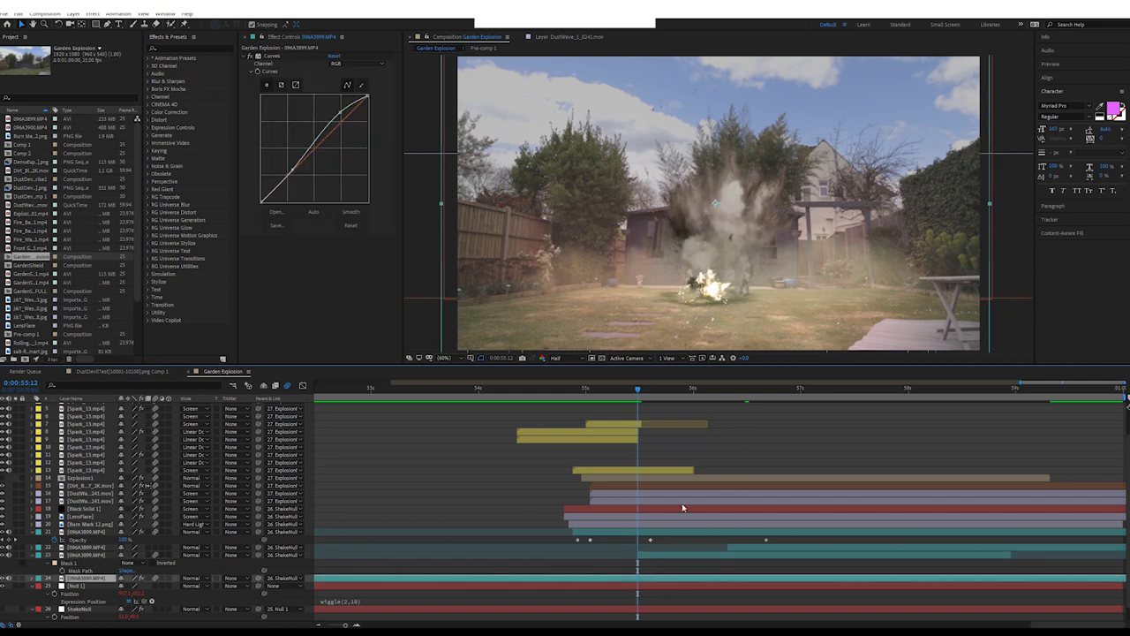
left_click(661, 558)
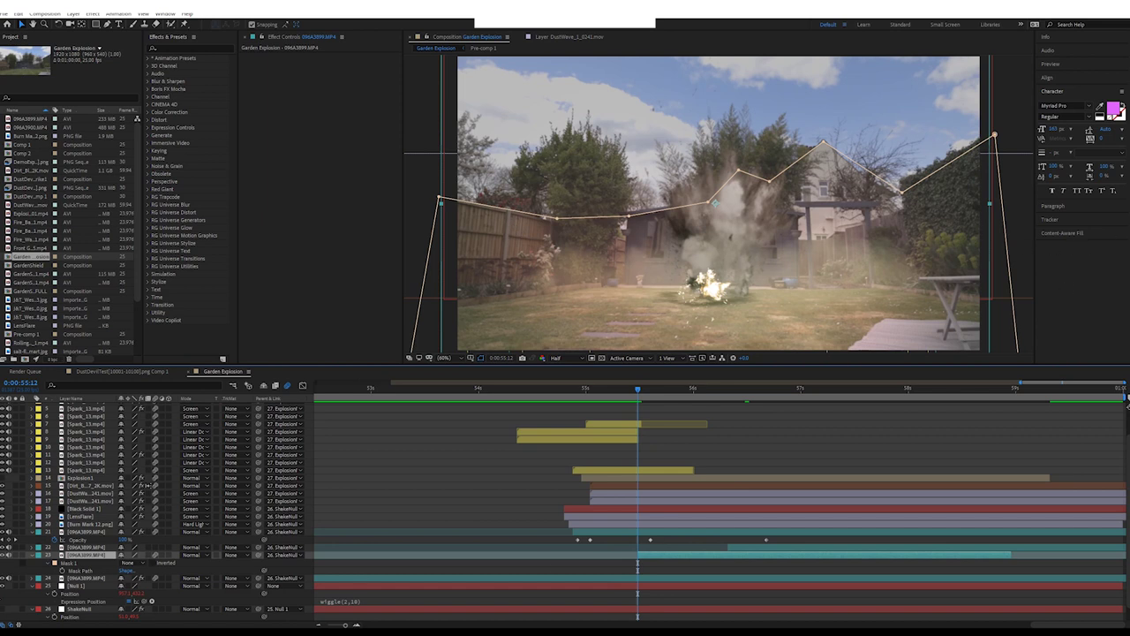
Set layer 23's Mask 1 mode to Add and scrub to 0:00:58:23 to check the masked footage.
left_click(135, 564)
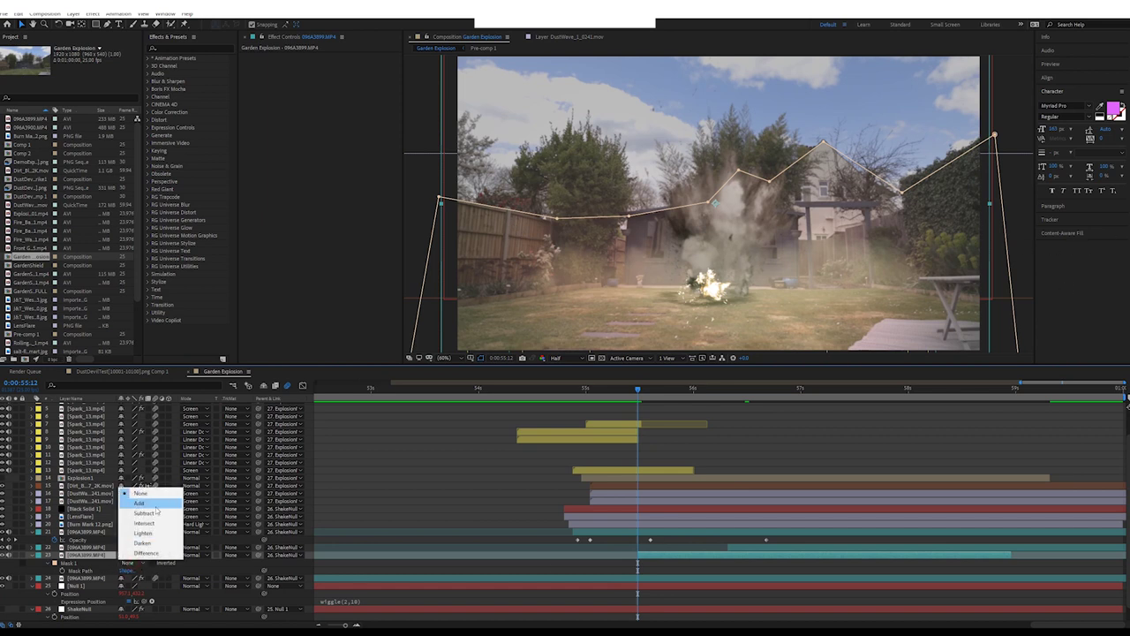
left_click(154, 505)
left_click_drag(645, 436, 1009, 439)
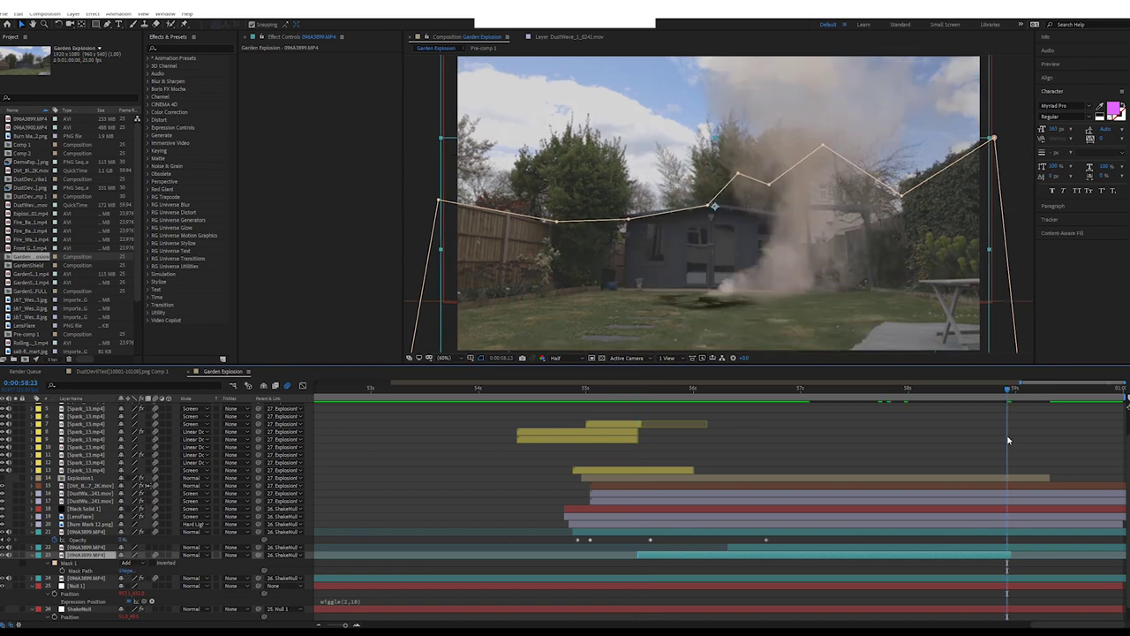
Fit the whole composition's duration in the timeline and collapse the properties of layer 23 and Null 1.
scroll(744, 500, "down", 1)
scroll(744, 499, "down", 3, "alt")
scroll(743, 501, "up", 5, "alt")
scroll(741, 501, "down", 6, "alt")
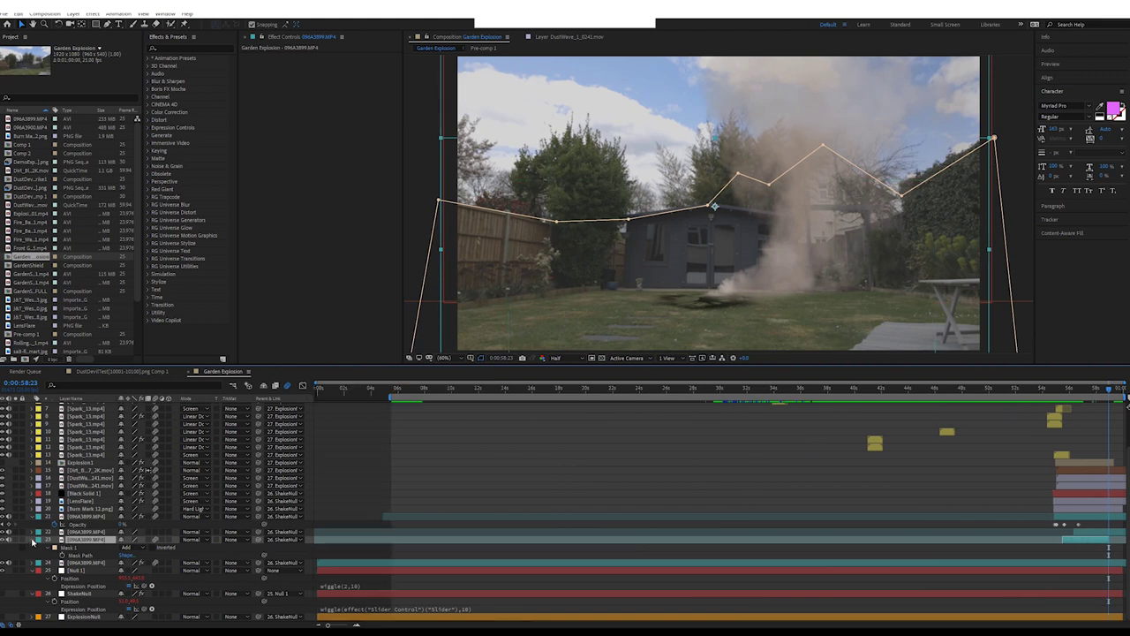
scroll(30, 550, "up", 2)
scroll(433, 535, "up", 4)
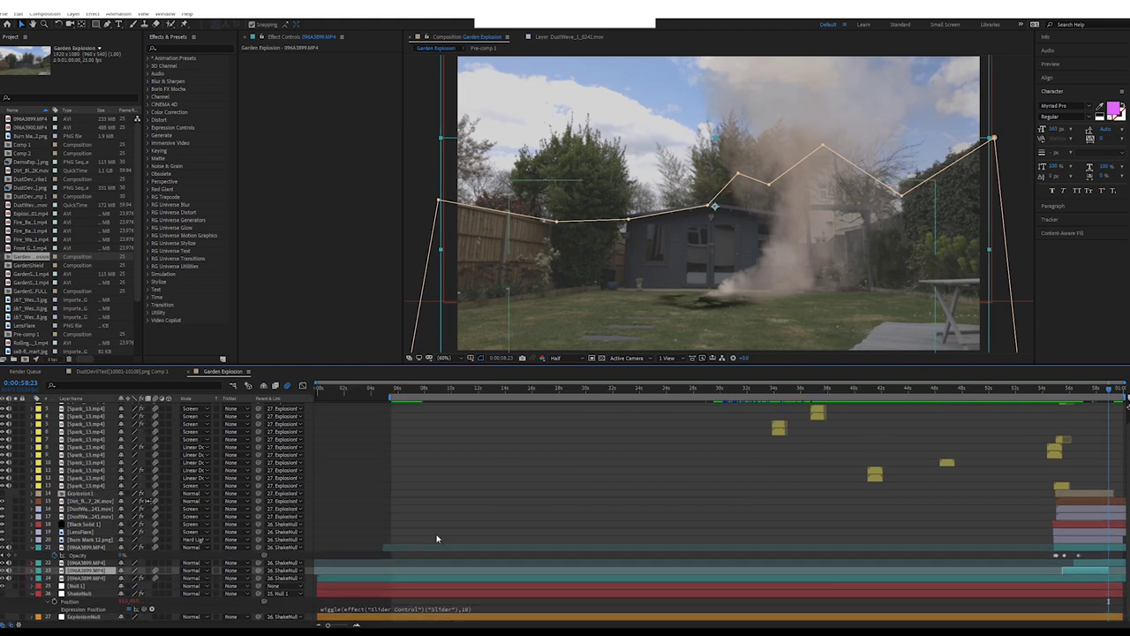
Turn on the Explosion1 layer's visibility at 0:00:55:17 and scrub to 0:00:55:19 to check the fireball.
left_click_drag(1053, 389, 1066, 395)
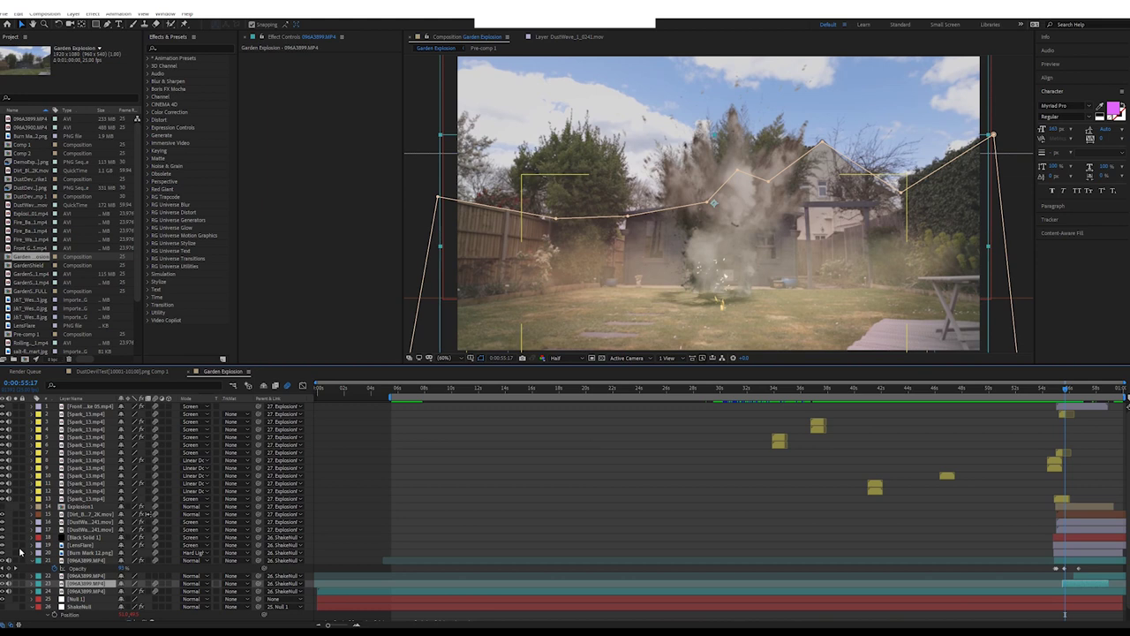
left_click(5, 510)
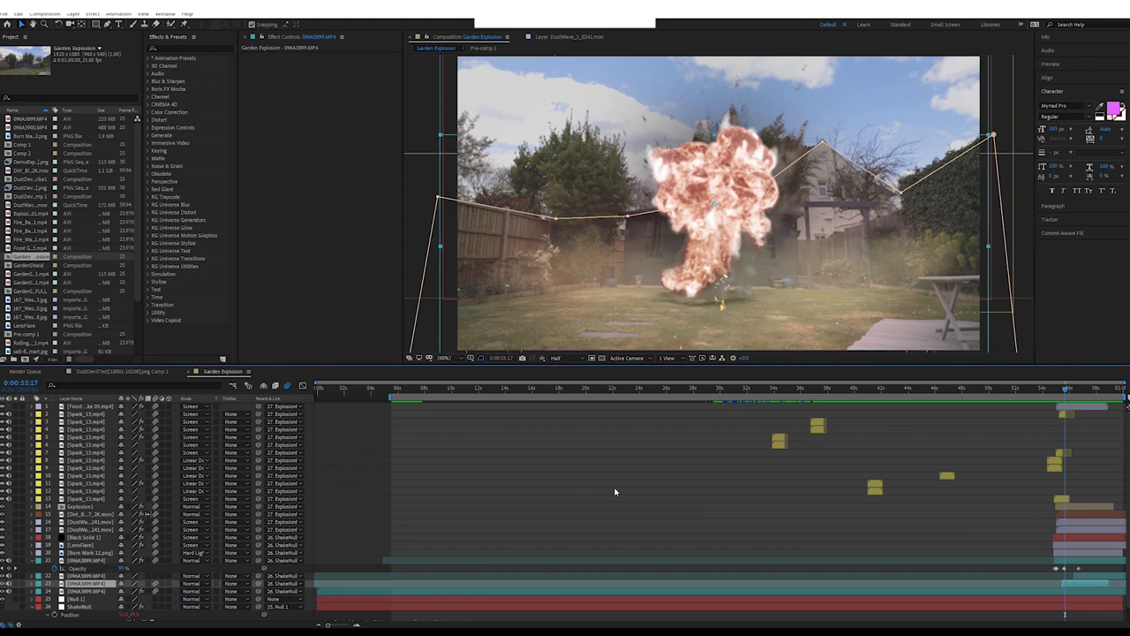
mouse_move(1066, 389)
left_mouse_down()
mouse_move(1058, 393)
mouse_move(1069, 403)
left_mouse_up()
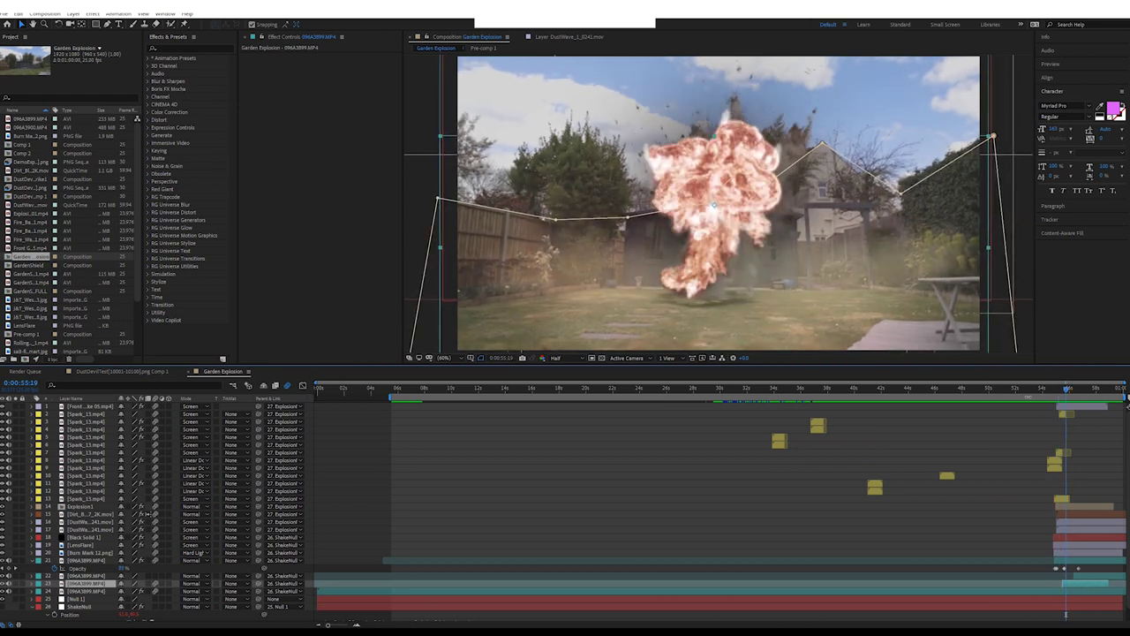
Play and scrub the footage between 0:00:34:00 and 0:00:48:13 to review the earlier Spark_13.mp4 clips.
left_click(763, 389)
key("space")
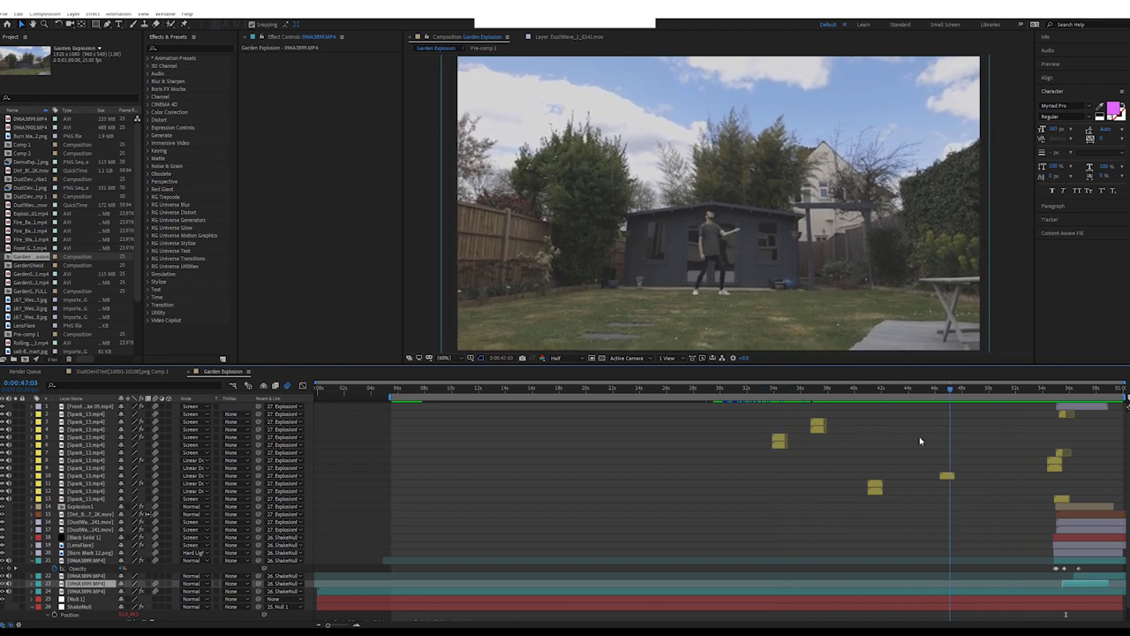
left_click_drag(748, 443, 774, 461)
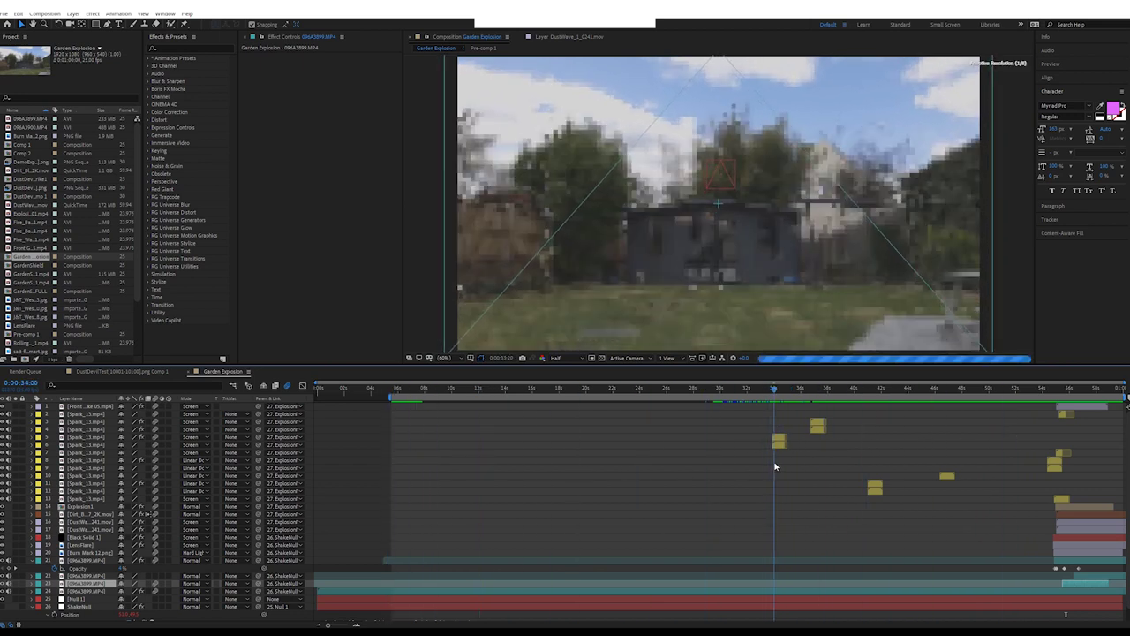
key("space")
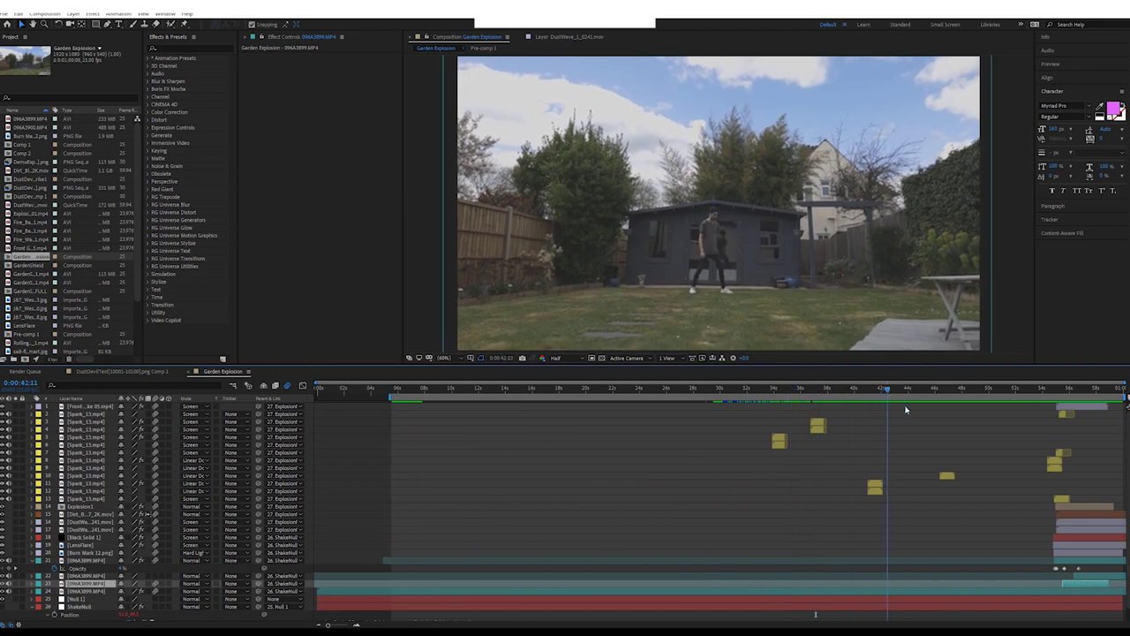
key("space")
key("space")
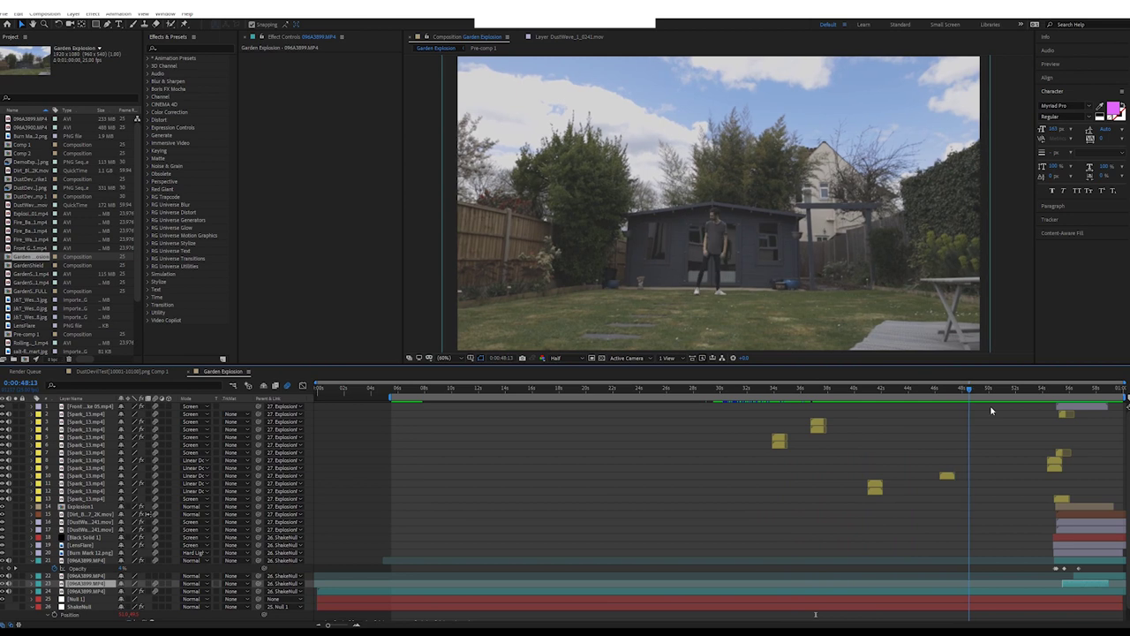
Examine the spark effect at the man's hand up close at 0:00:36:23.
scroll(732, 274, "up", 3)
key("space")
left_click_drag(761, 300, 782, 200)
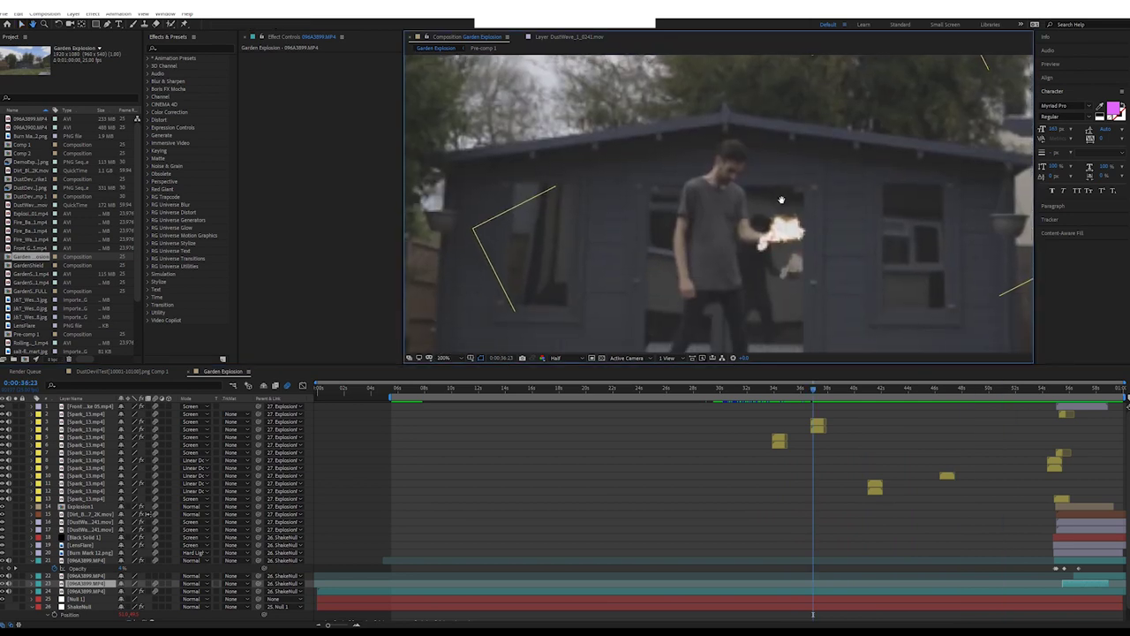
key("v")
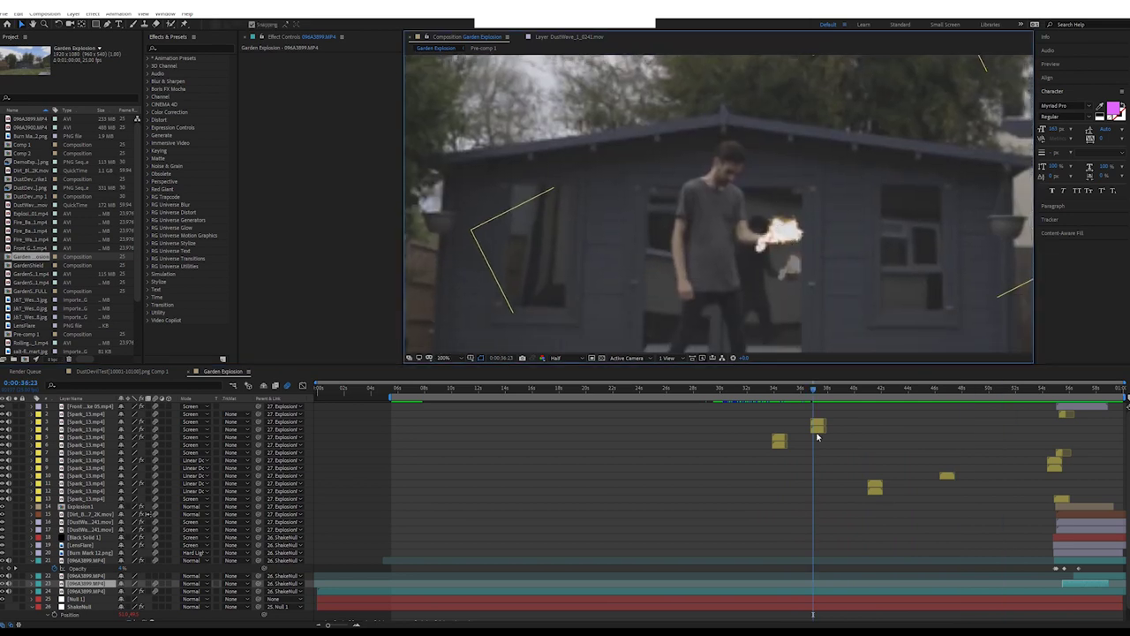
left_click(816, 434)
left_click(804, 272)
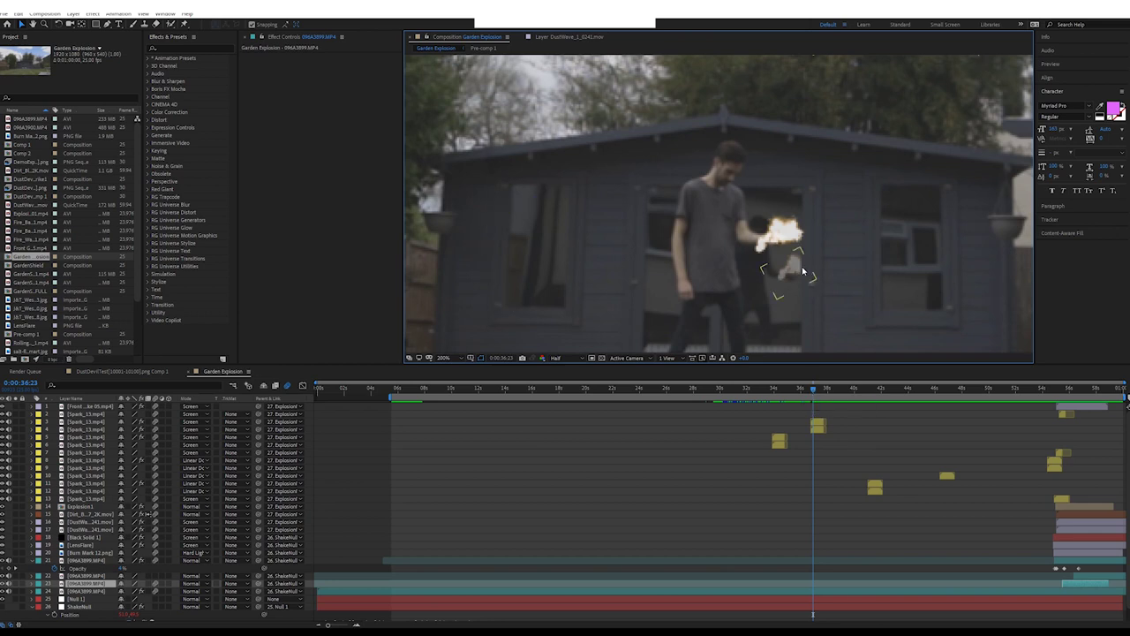
left_click(775, 229)
left_click(771, 269)
left_click(802, 300)
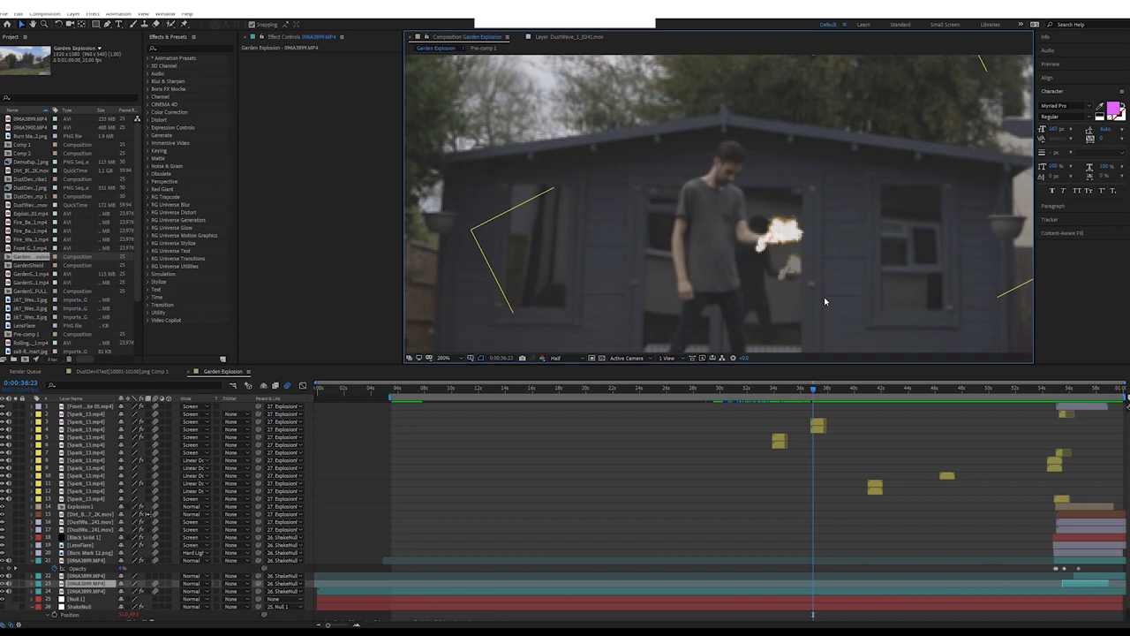
Play the hand spark shot from 0:00:36:09 and fit the full frame in the composition viewer.
scroll(815, 340, "down", 1)
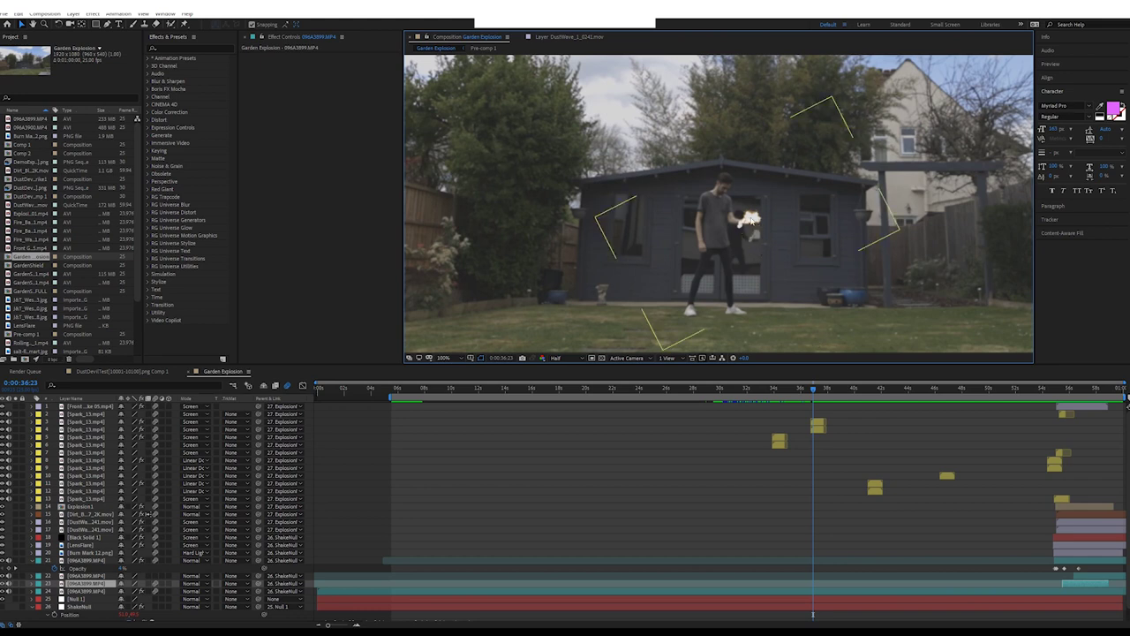
left_click(755, 244)
scroll(760, 265, "up", 1)
scroll(795, 277, "down", 1)
mouse_move(813, 387)
left_mouse_down()
mouse_move(824, 396)
mouse_move(805, 390)
left_mouse_up()
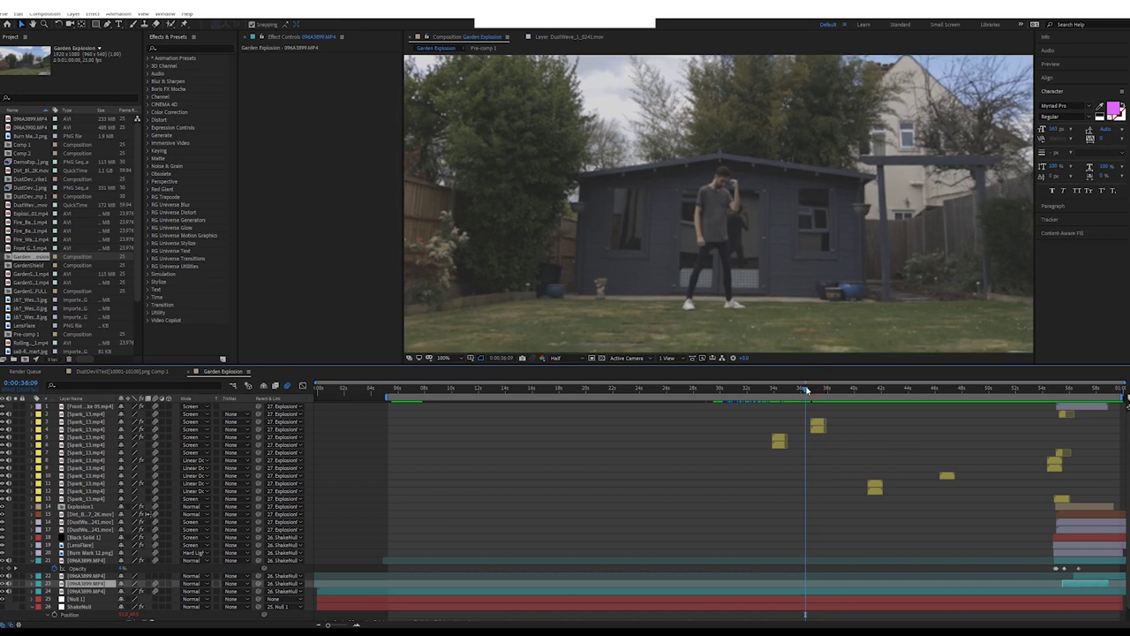
key("space")
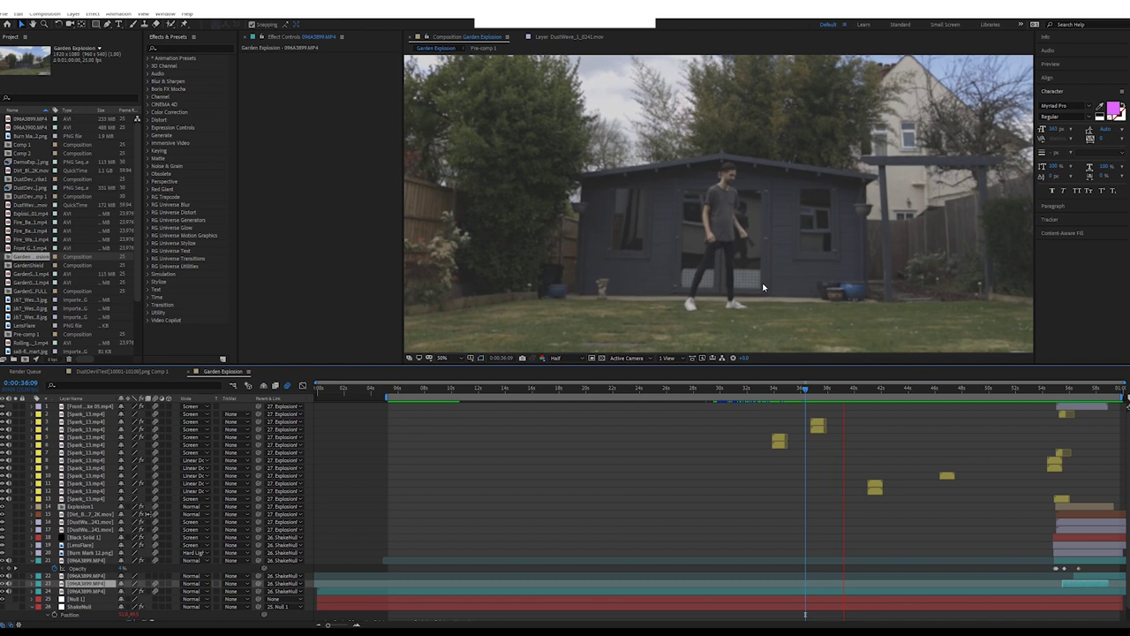
key("shift+slash")
left_click(444, 357)
left_click(454, 377)
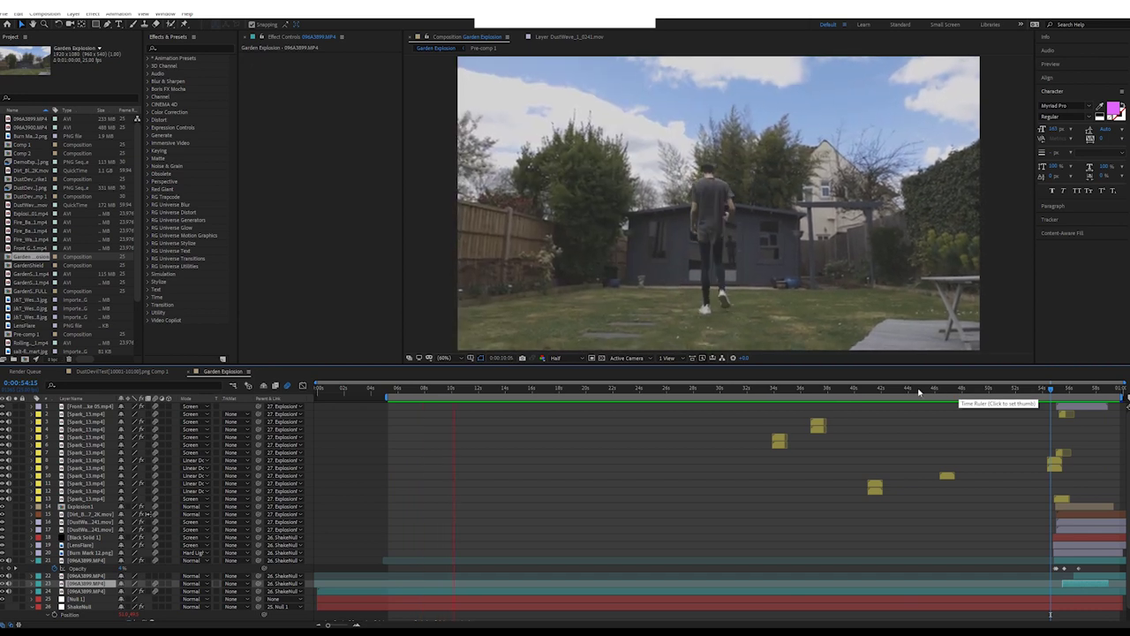
Hide the 096A3899.MP4 footage layers and play the effect elements on their own from about 0:00:54:04.
key("space")
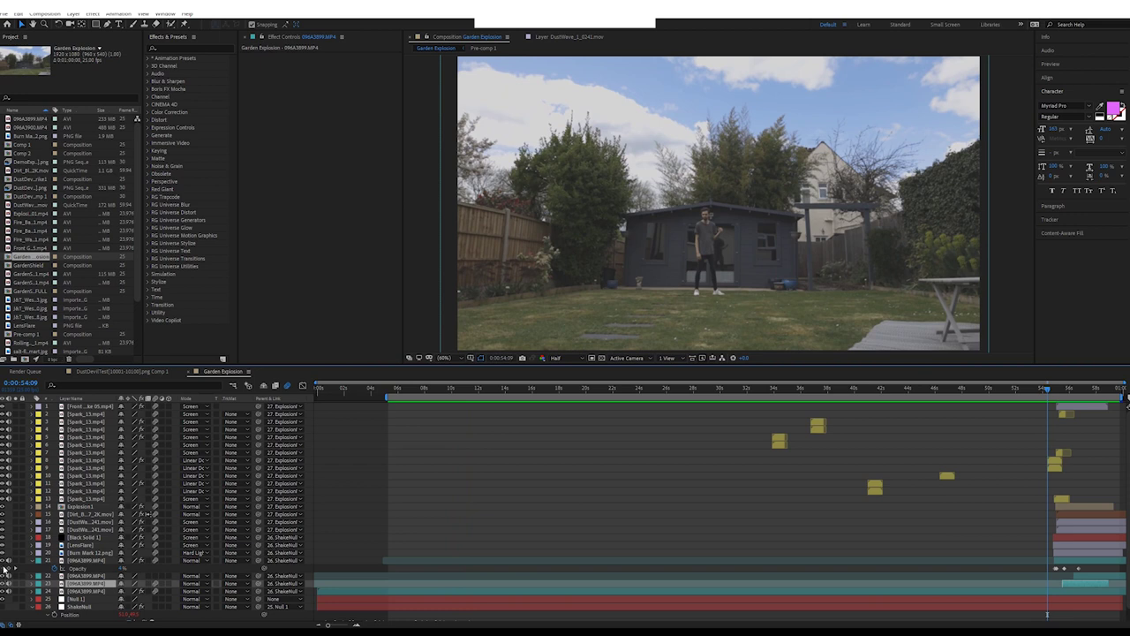
key("space")
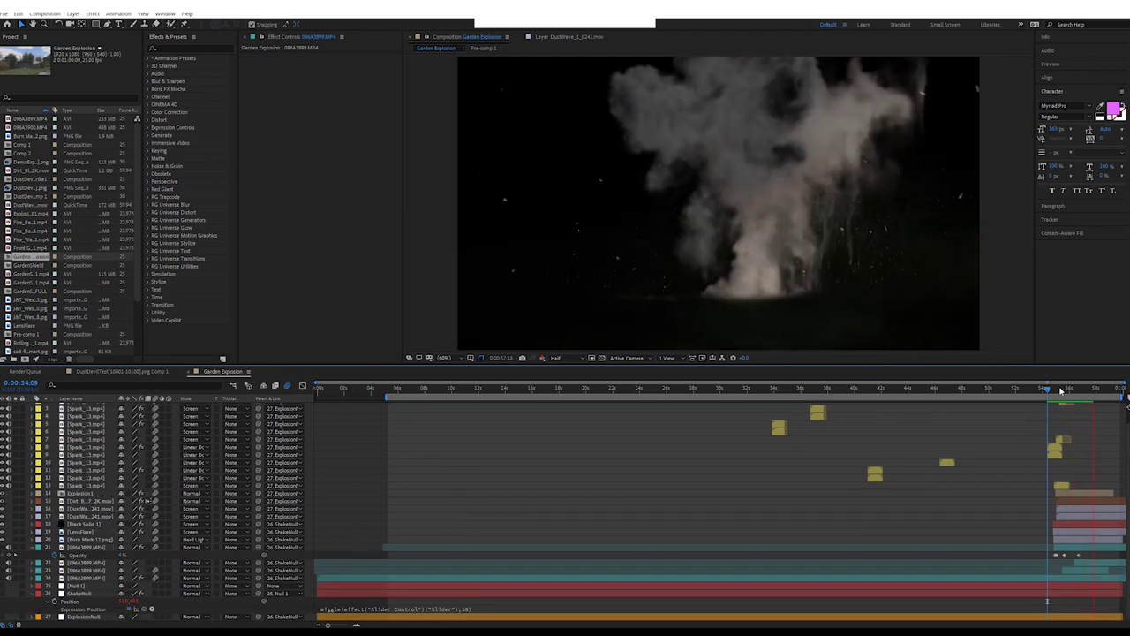
left_click_drag(1049, 390, 1046, 390)
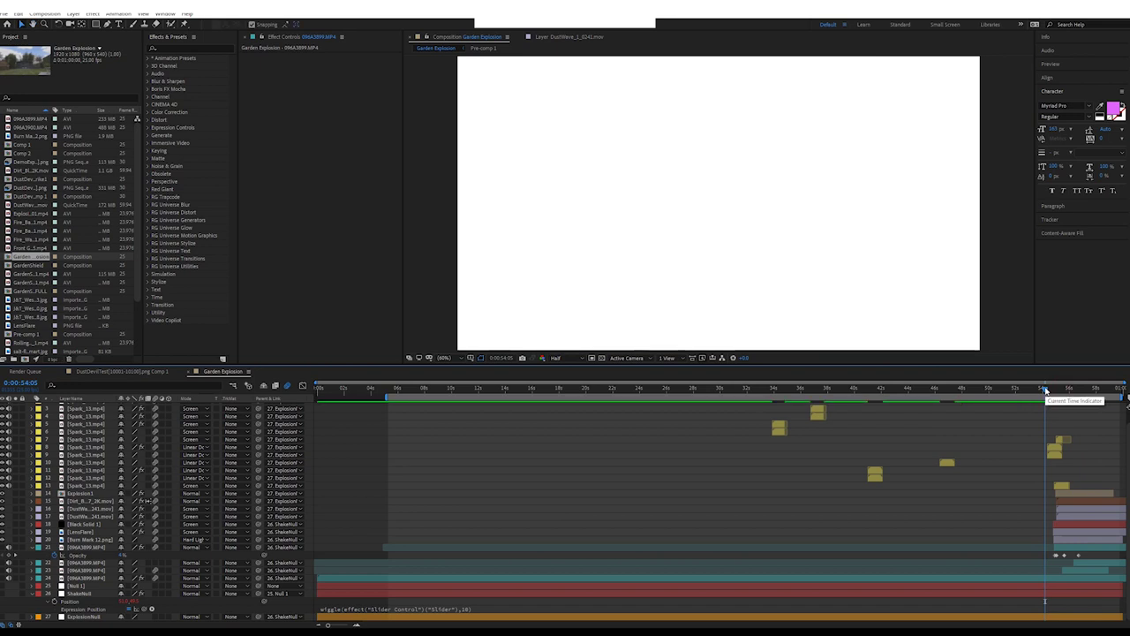
key("space")
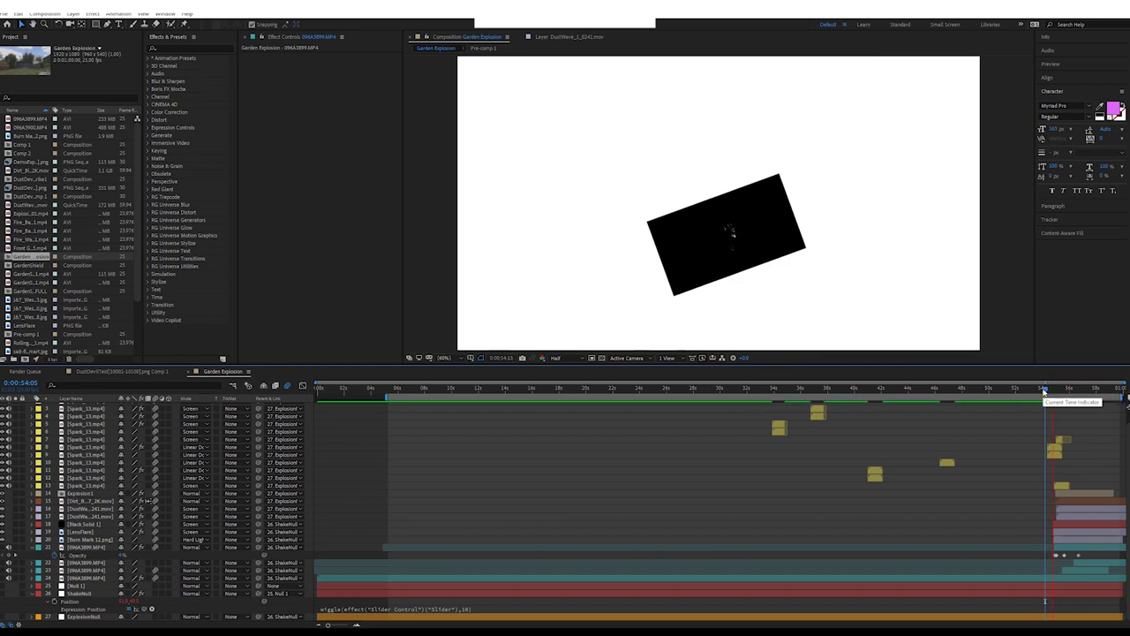
left_click(1045, 389)
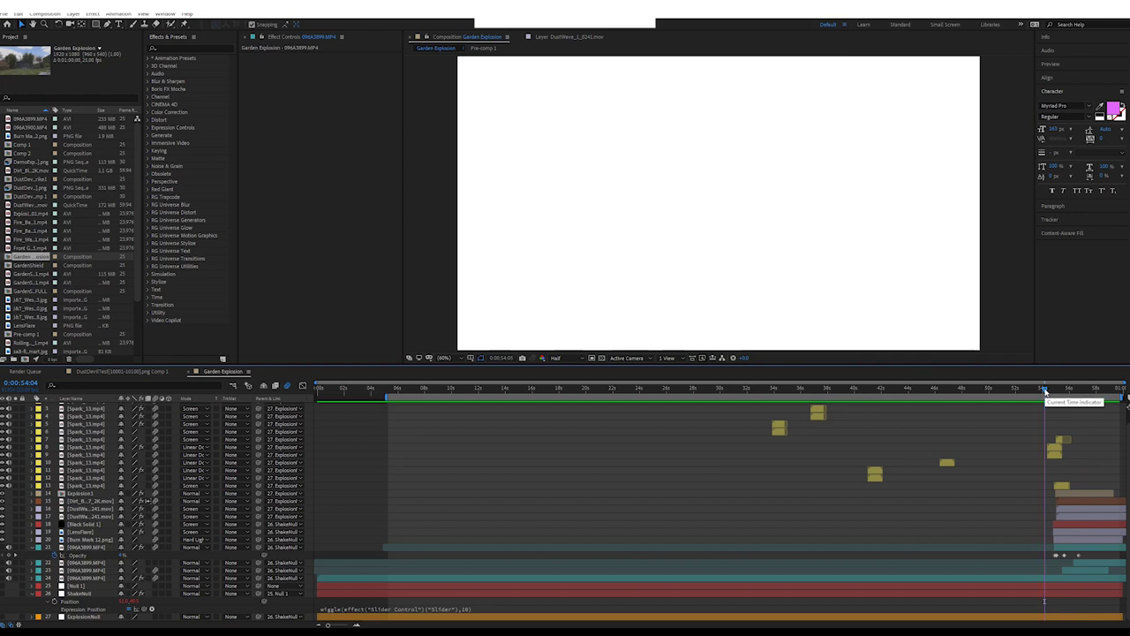
key("space")
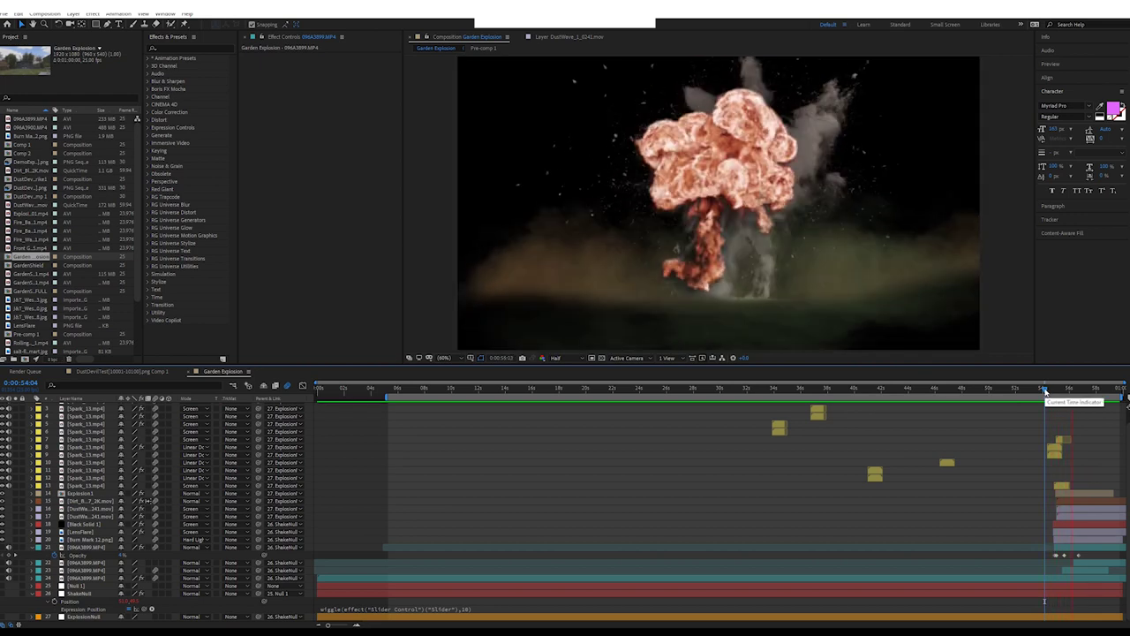
key("space")
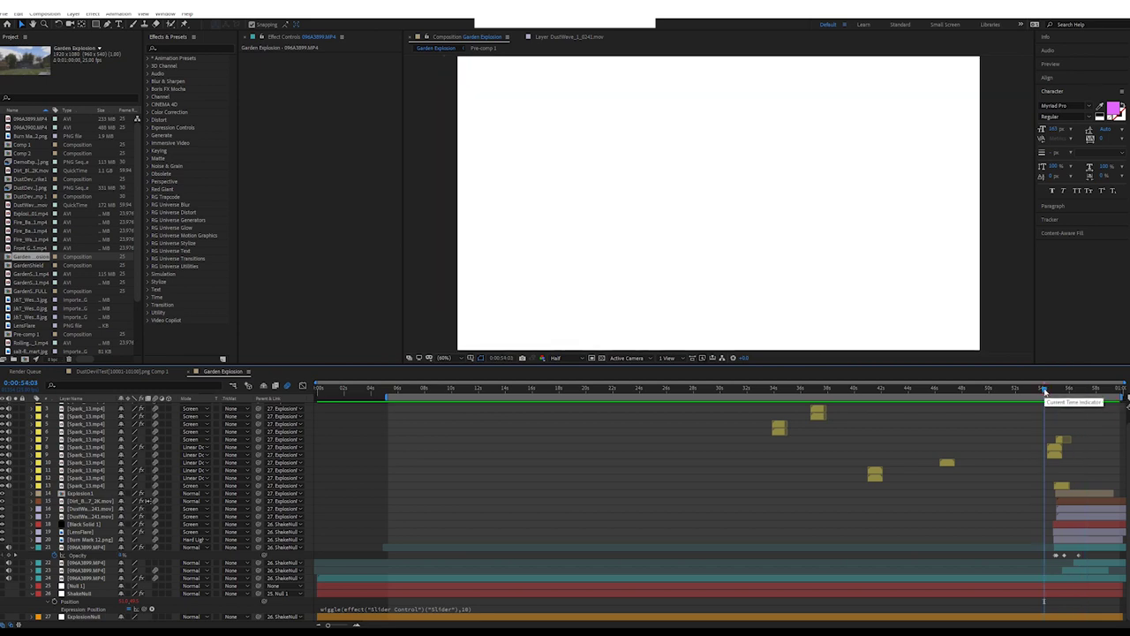